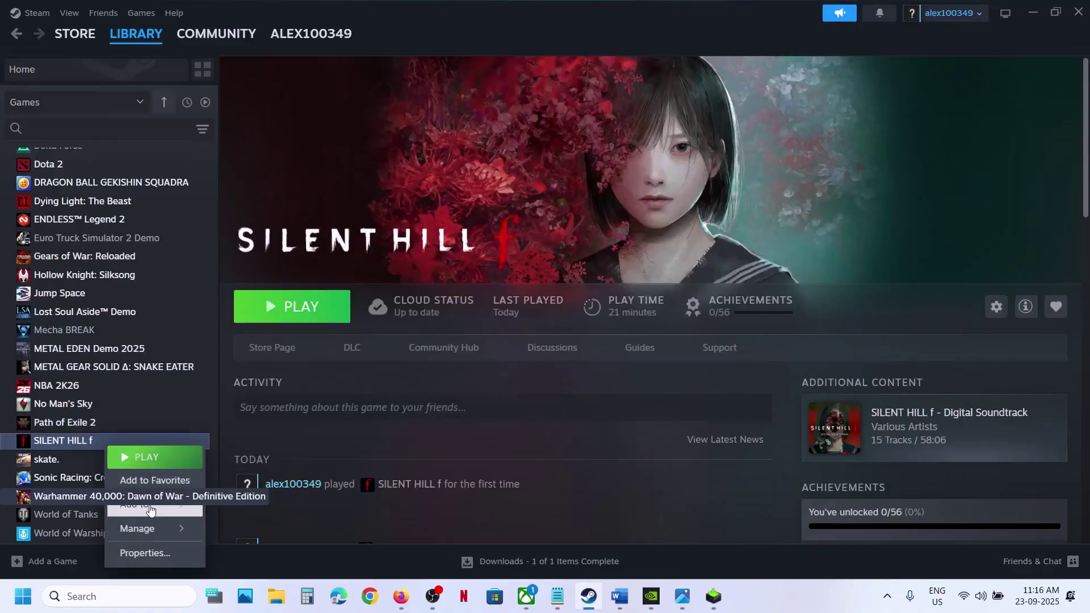
Step: Set the launch options of SILENT HILL f to -dx11 in its properties and close the dialog
left_click(155, 559)
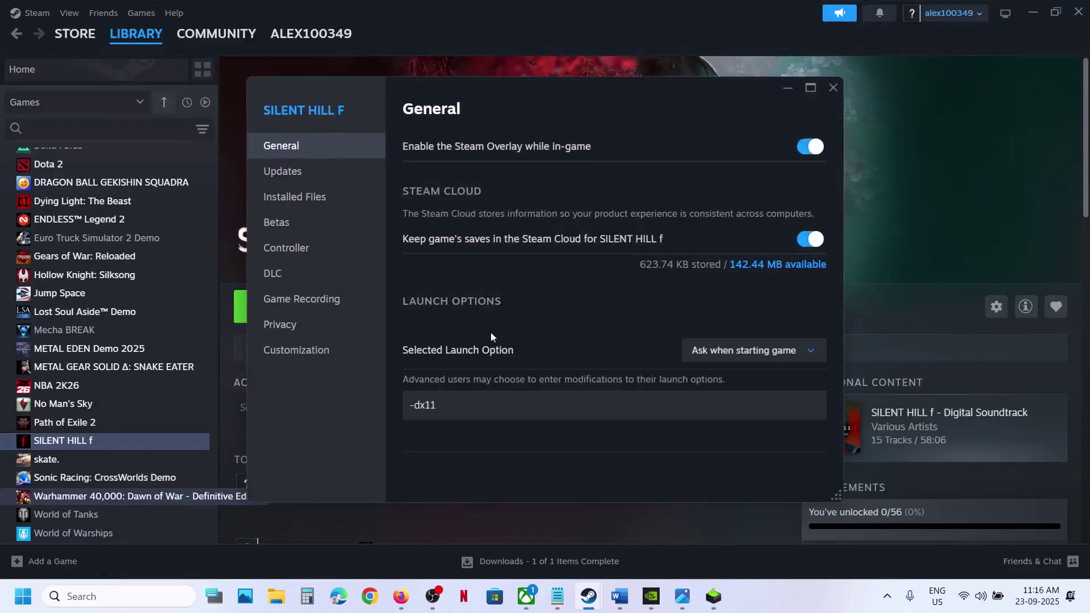
left_click(468, 398)
key("ctrl+a")
key("BackSpace")
type("-dx")
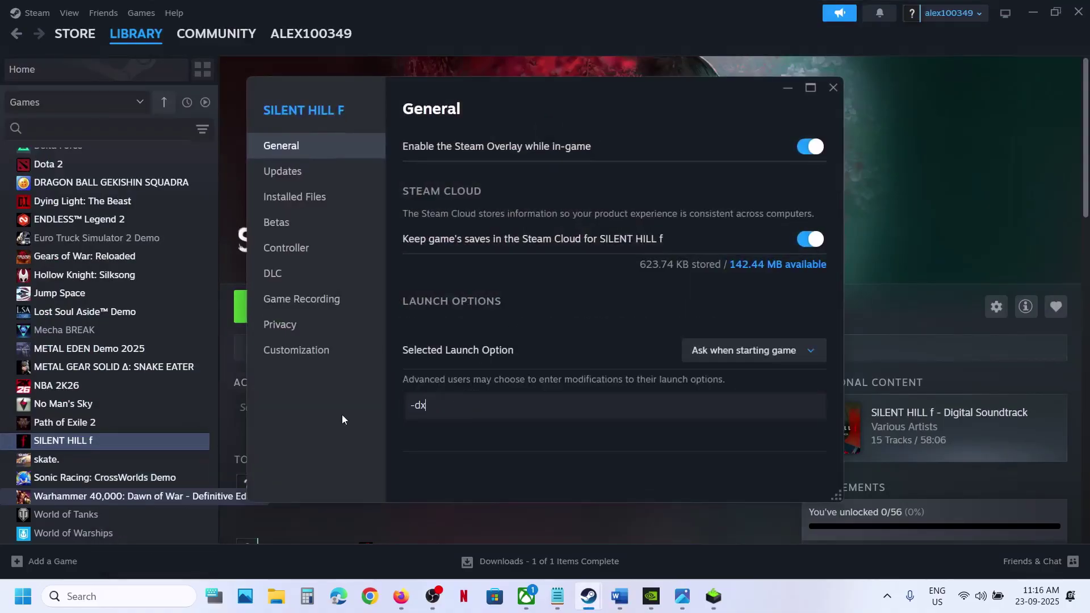
type("11")
left_click(444, 450)
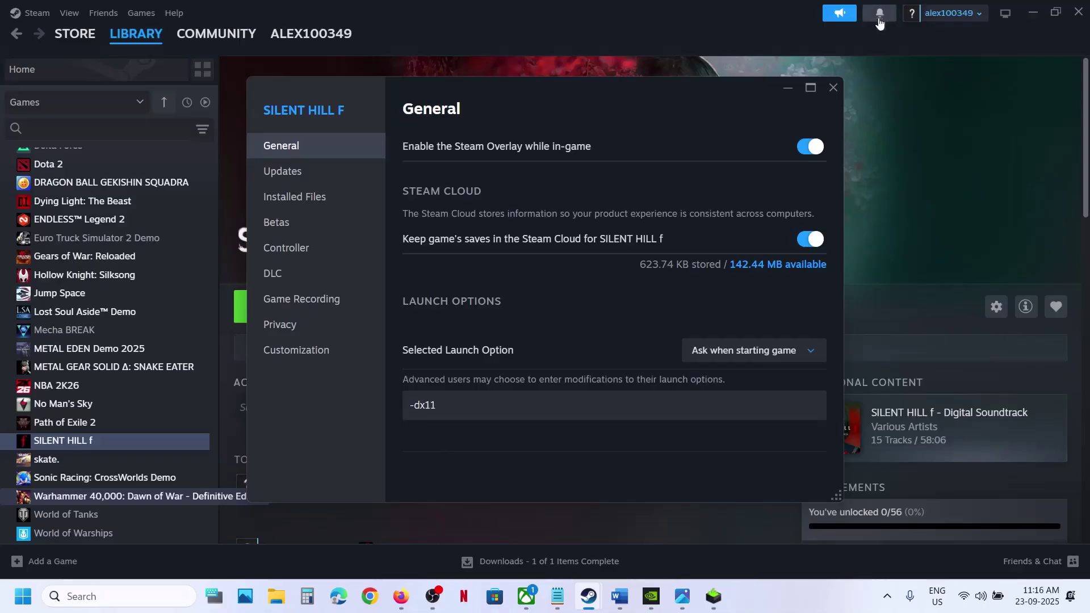
left_click(833, 88)
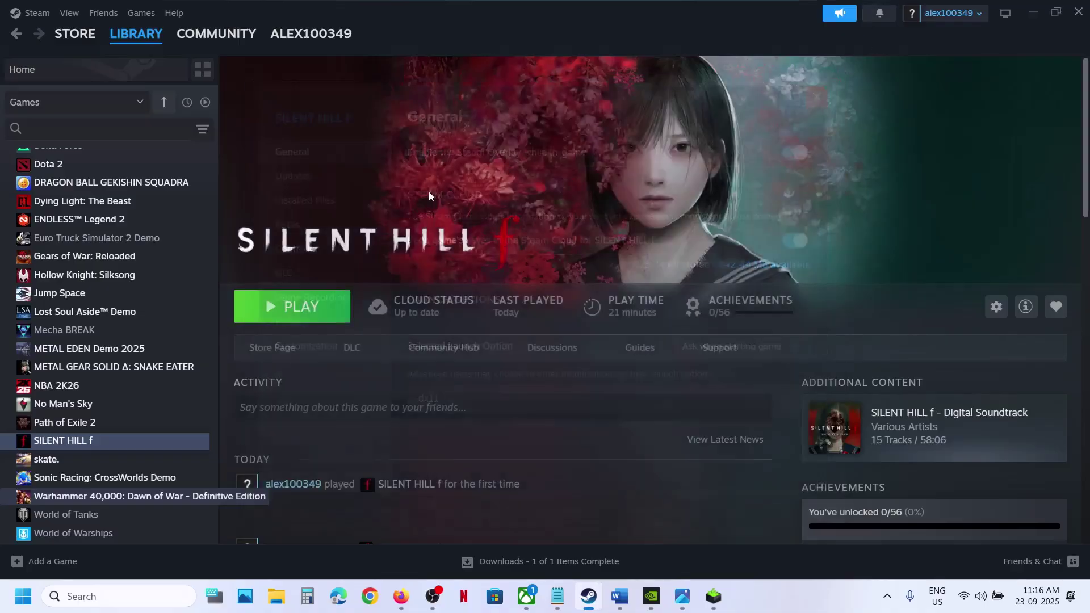
Step: Reopen the SILENT HILL f properties and change the launch options to -dx12
right_click(136, 447)
left_click(171, 550)
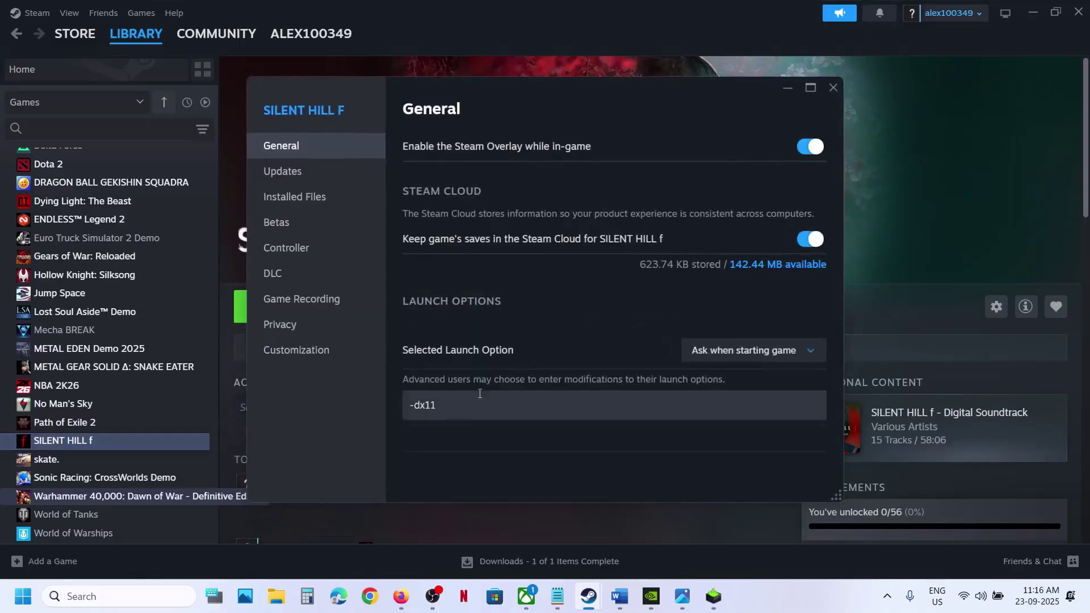
left_click(473, 400)
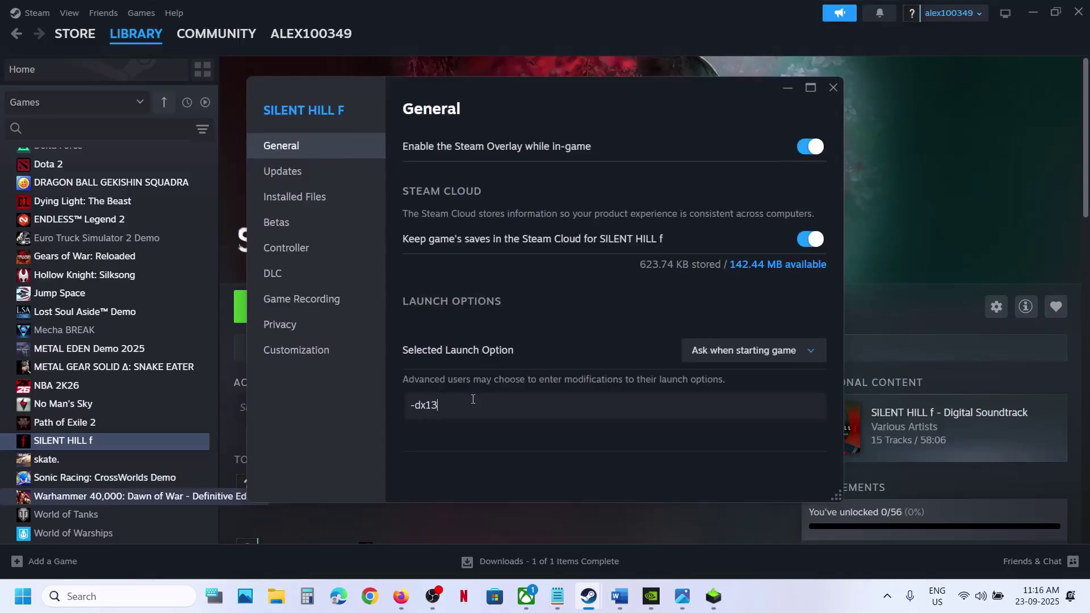
key("Escape")
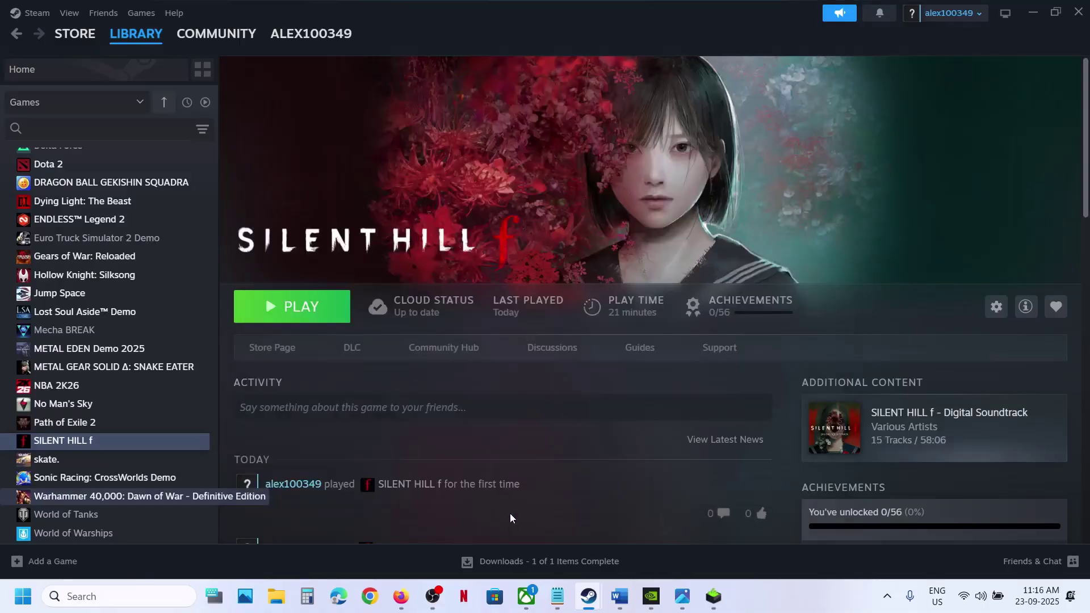
mouse_move(585, 593)
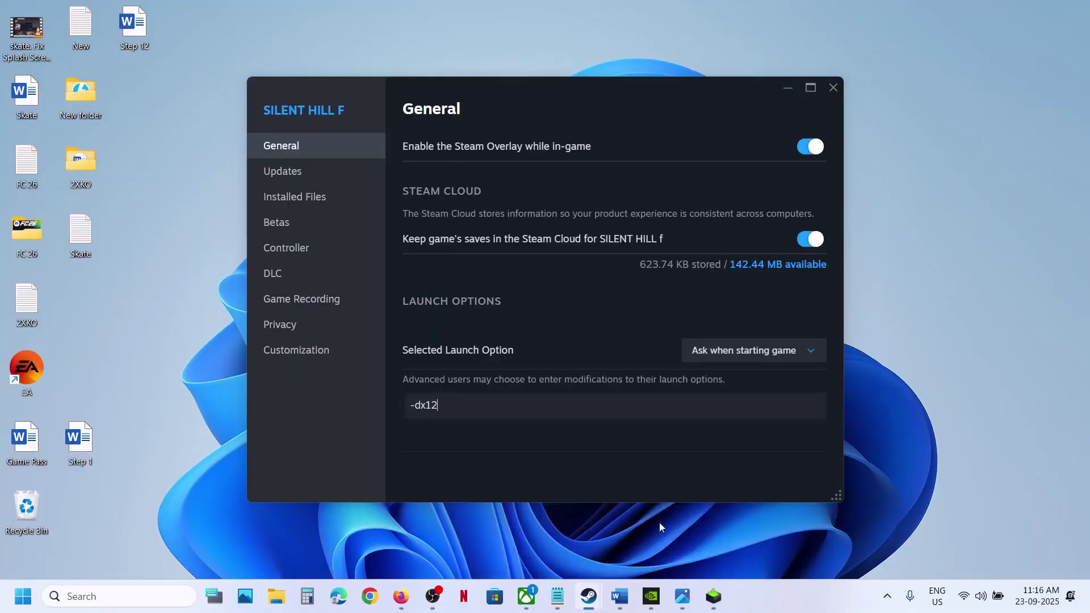
left_click(659, 522)
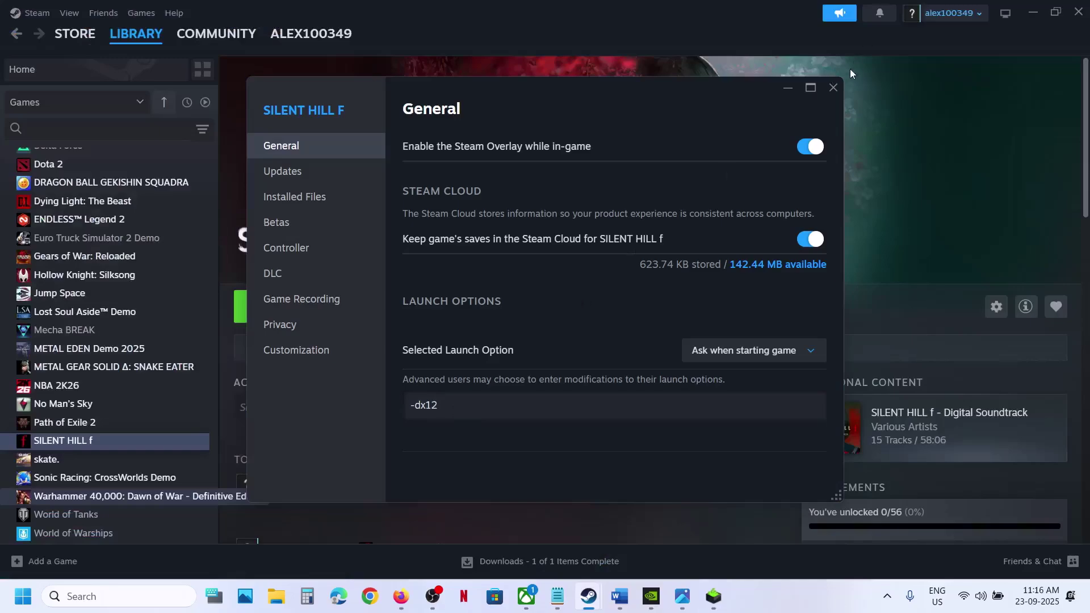
Step: Clear the game's launch options and close the properties dialog
left_click_drag(461, 405, 380, 408)
key("BackSpace")
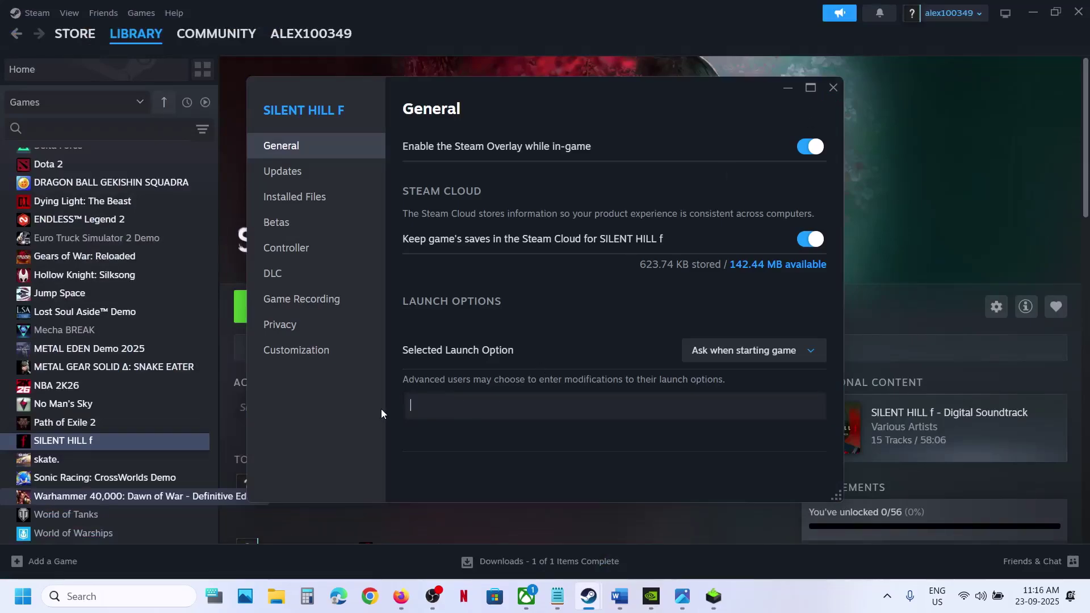
left_click(829, 96)
Step: Switch to the Word document and read Step 2 on renaming or deleting the config folder
left_click(620, 596)
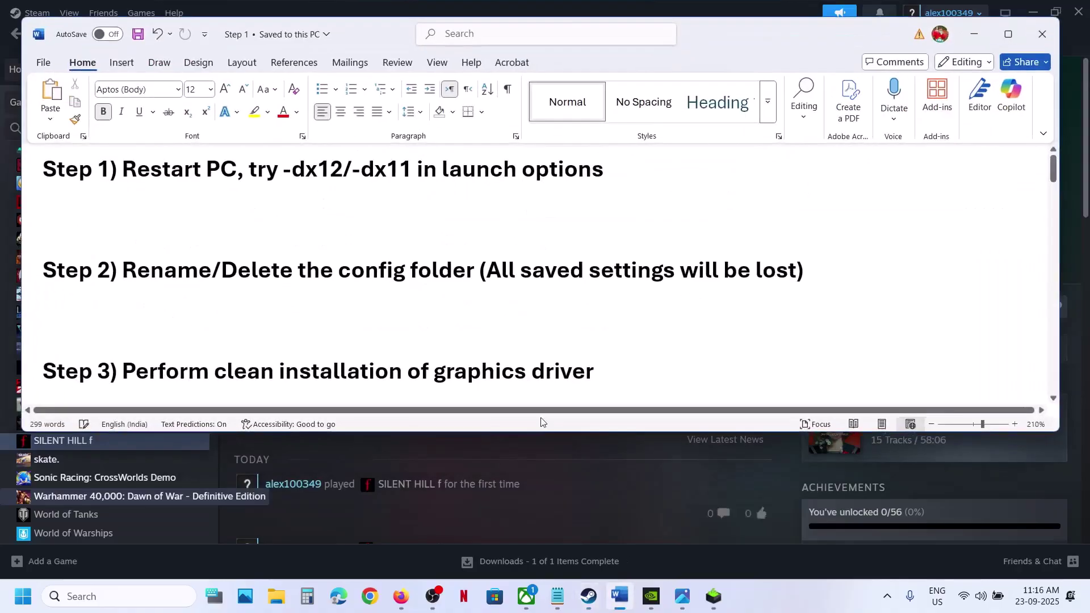
left_click_drag(405, 259, 490, 263)
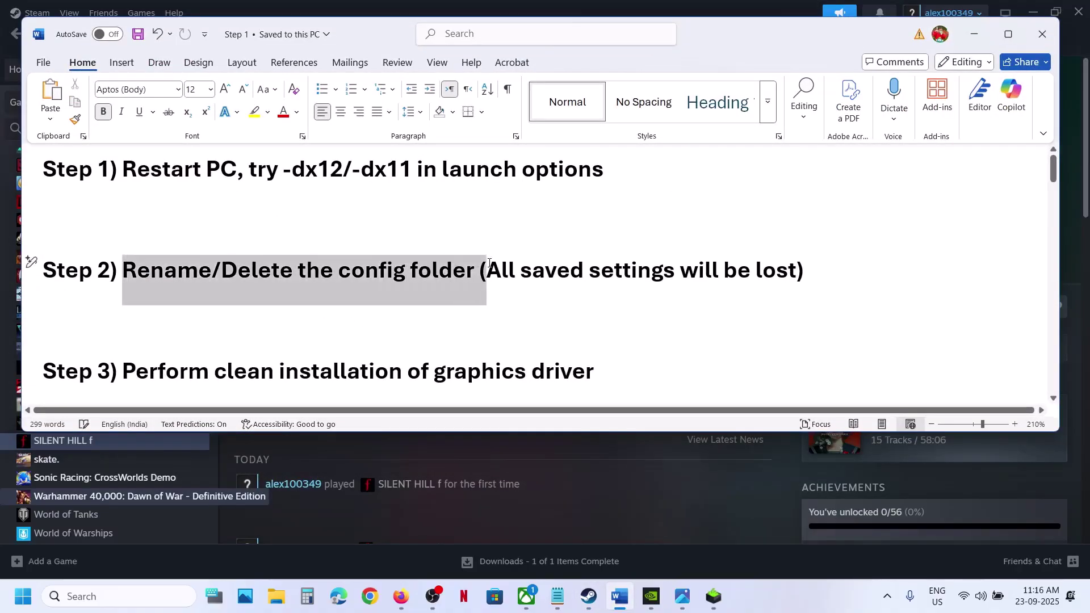
left_click(505, 274)
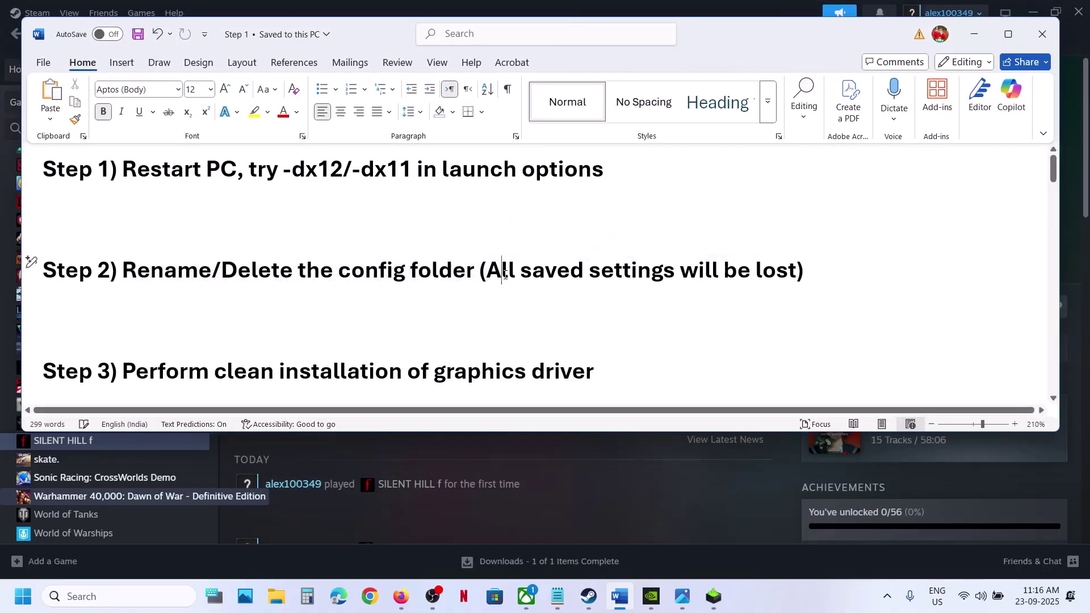
left_click_drag(489, 272, 797, 278)
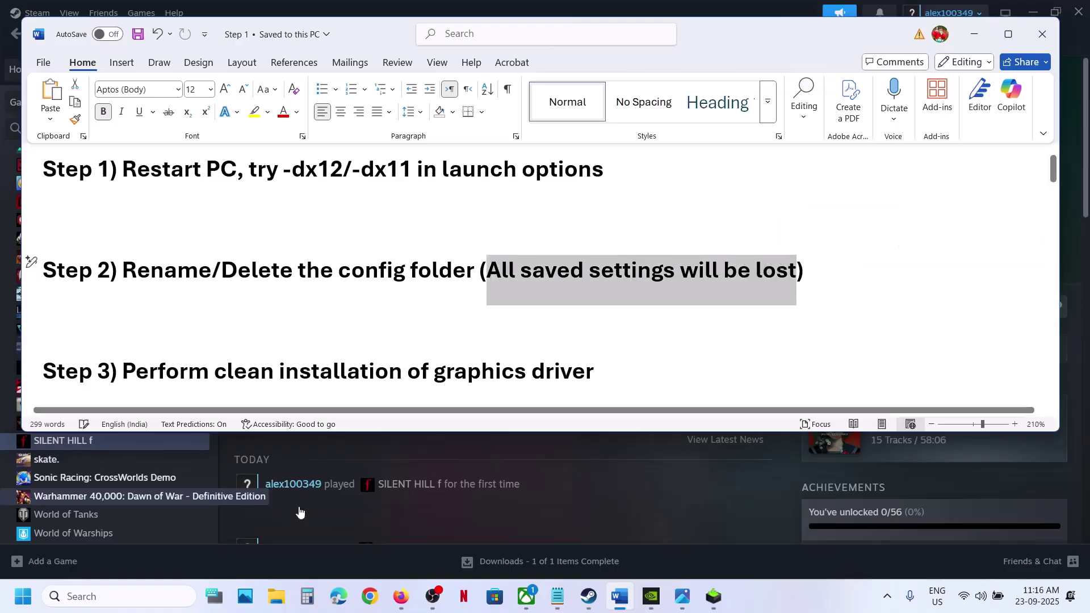
Step: In File Explorer, open the current user's profile folder under Users on Local Disk (C:)
left_click(284, 607)
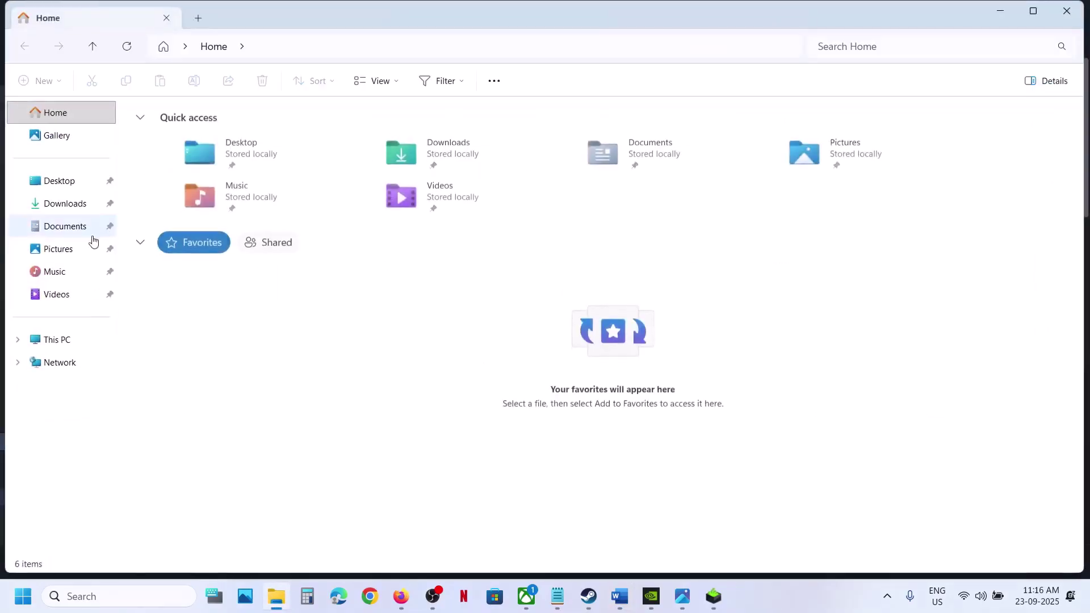
left_click(71, 335)
double_click(227, 133)
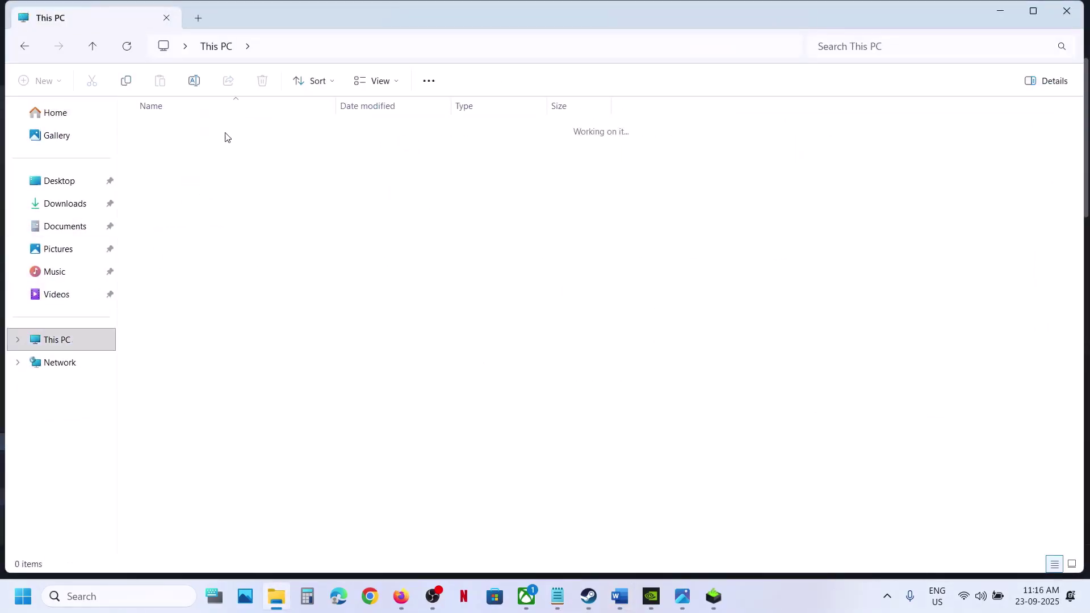
double_click(164, 379)
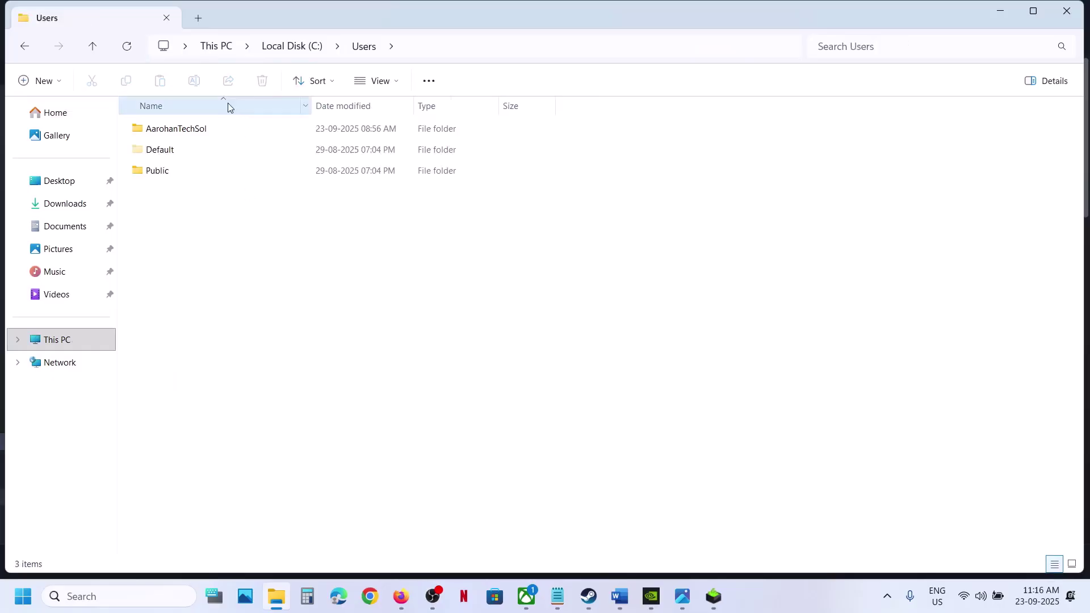
double_click(197, 129)
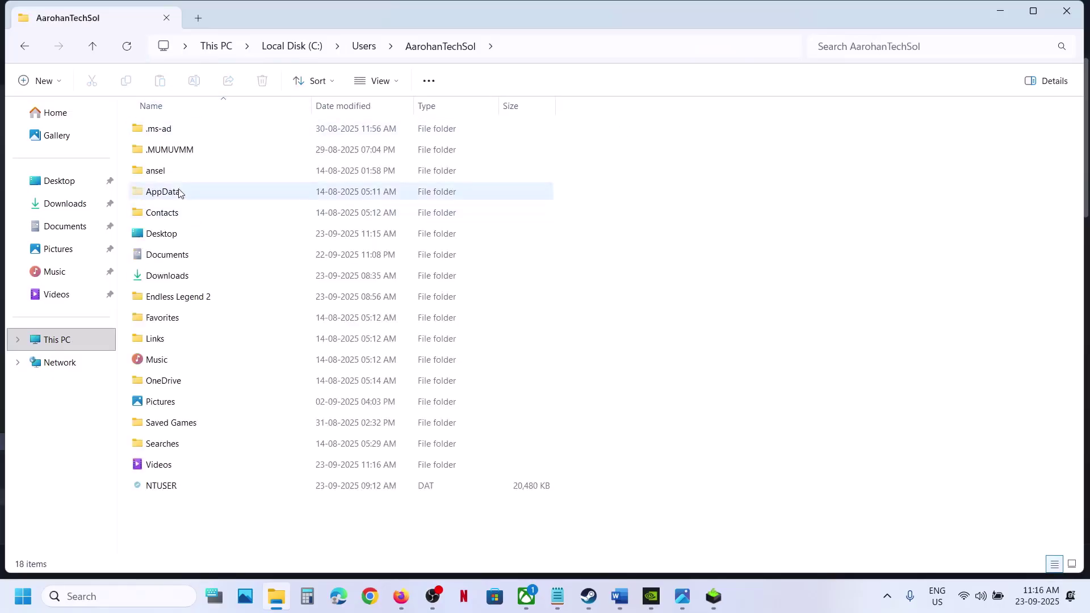
Step: Check in the folder view options whether Hidden items are shown, as needed for the AppData folder
left_click(180, 191)
left_click(399, 83)
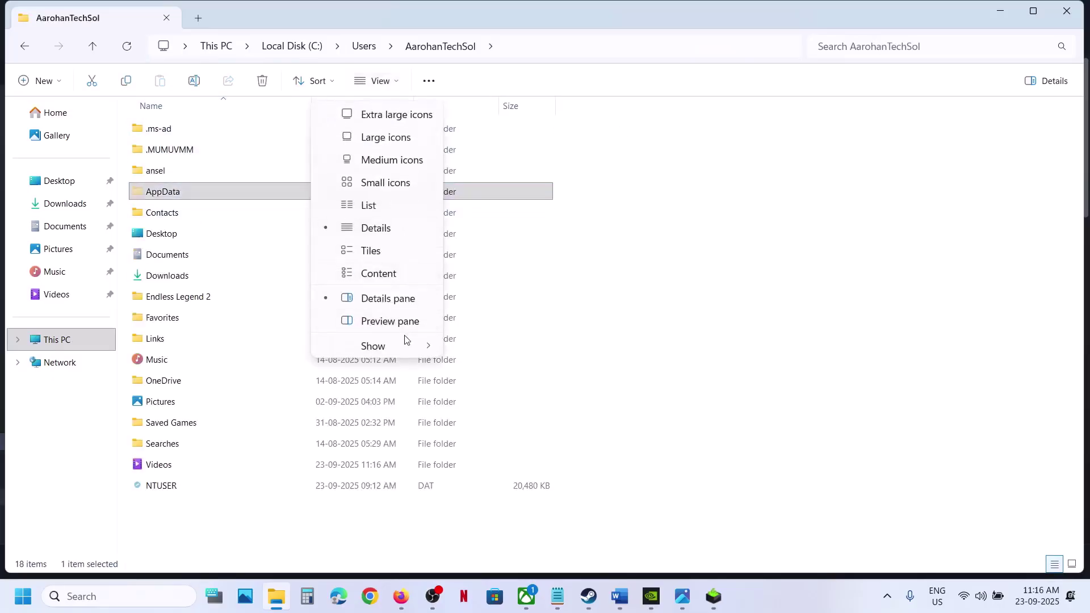
mouse_move(402, 348)
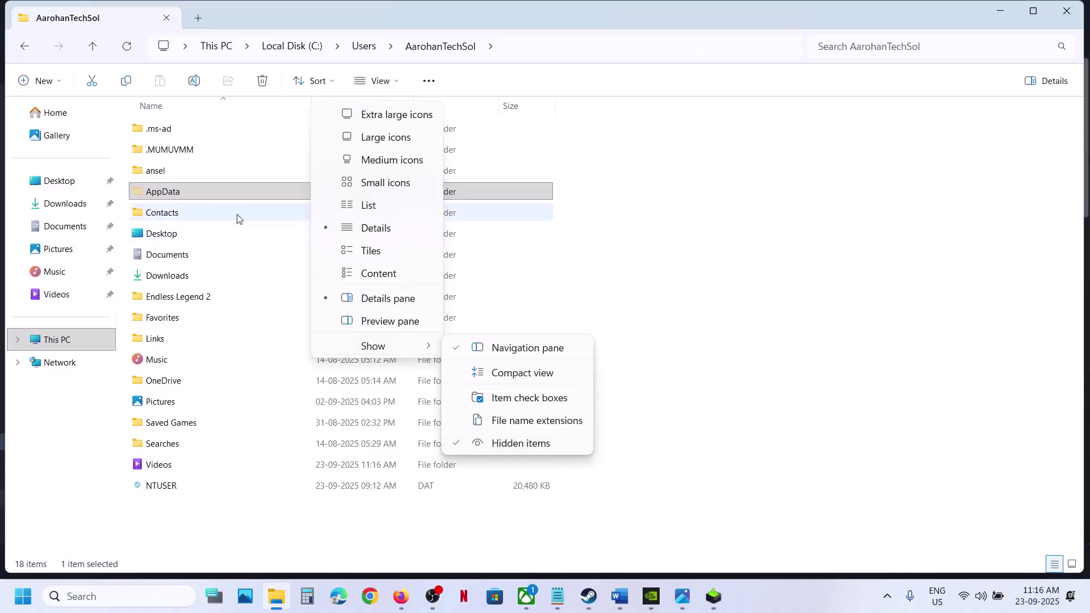
Step: Open the game's Saved folder through AppData, Local and SHf
left_click(217, 196)
double_click(216, 196)
double_click(175, 137)
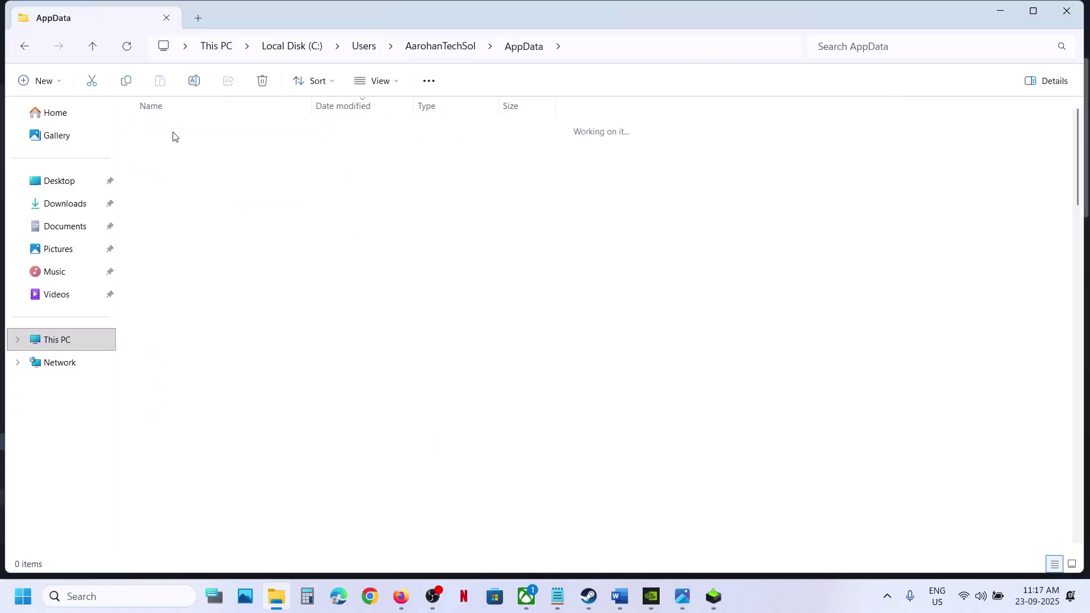
left_click(176, 234)
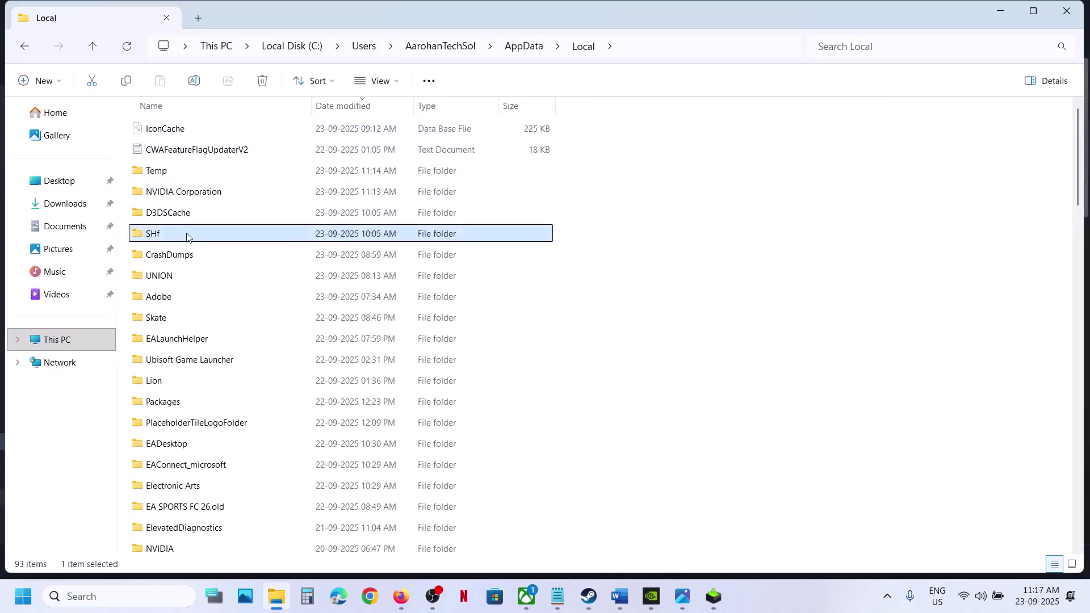
double_click(175, 234)
left_click(189, 135)
double_click(189, 135)
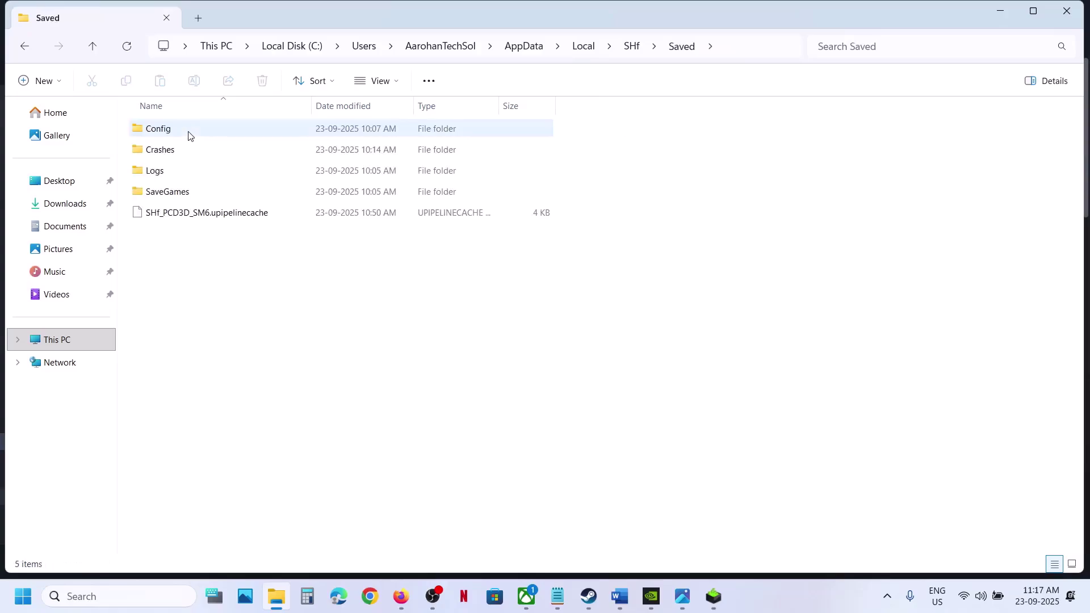
Step: Back up the Config folder by copying it to the desktop, and place the copy near the middle
left_click(177, 134)
right_click(177, 134)
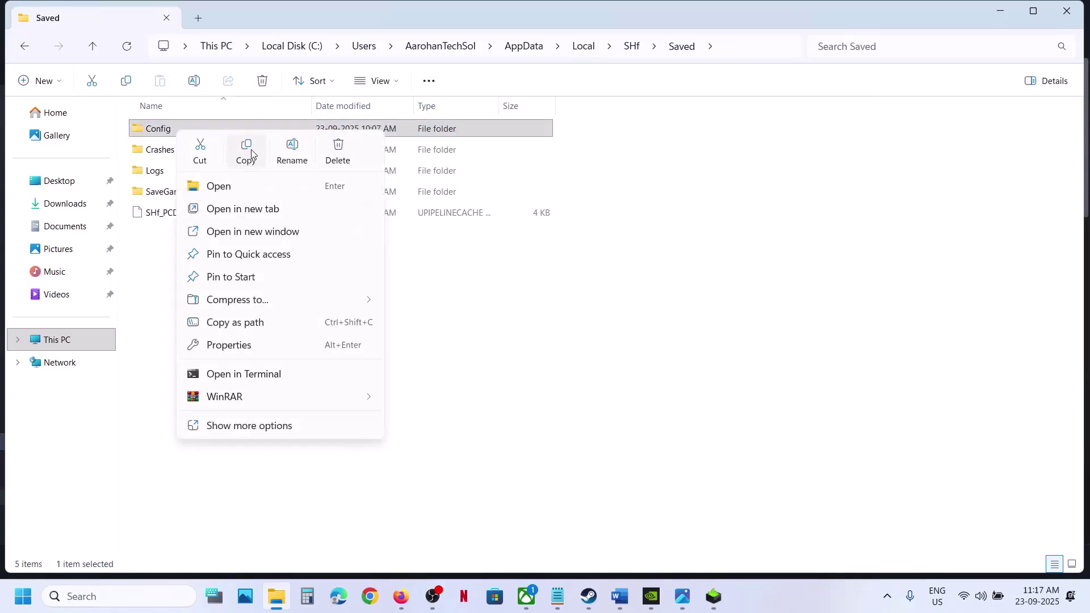
left_click(252, 154)
key("super+d")
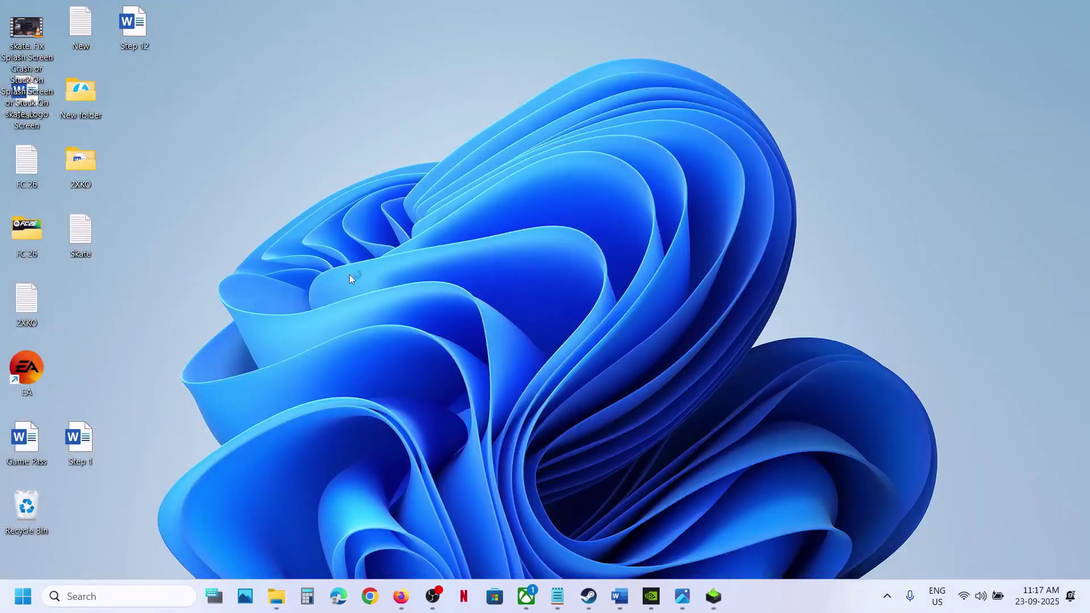
key("ctrl+v")
left_click_drag(24, 32, 543, 204)
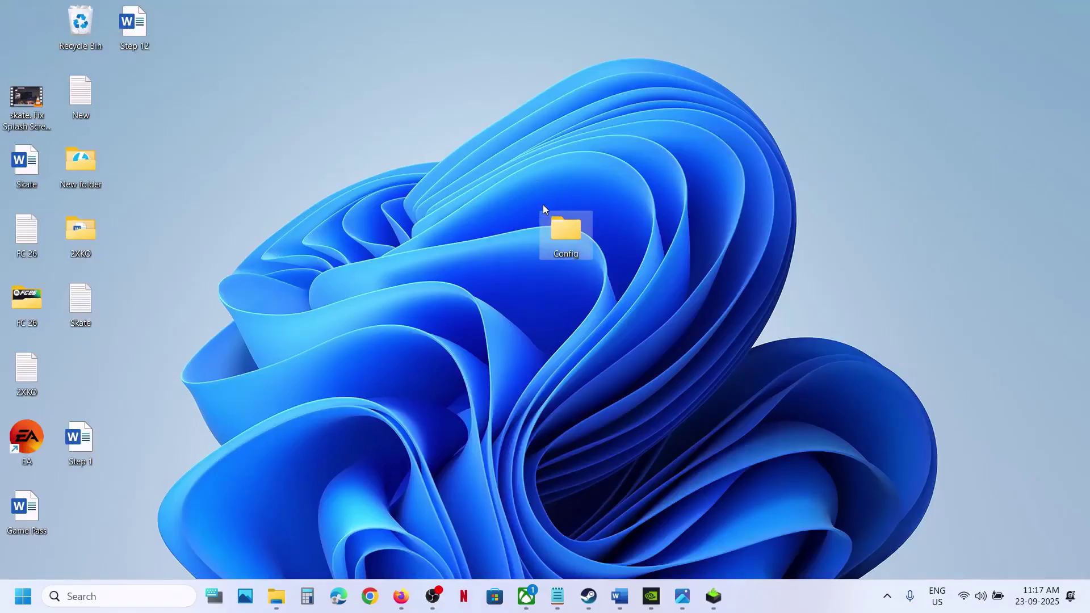
Step: Return to the Saved folder and rename the Config folder as Config.old
key("alt+Tab")
right_click(202, 134)
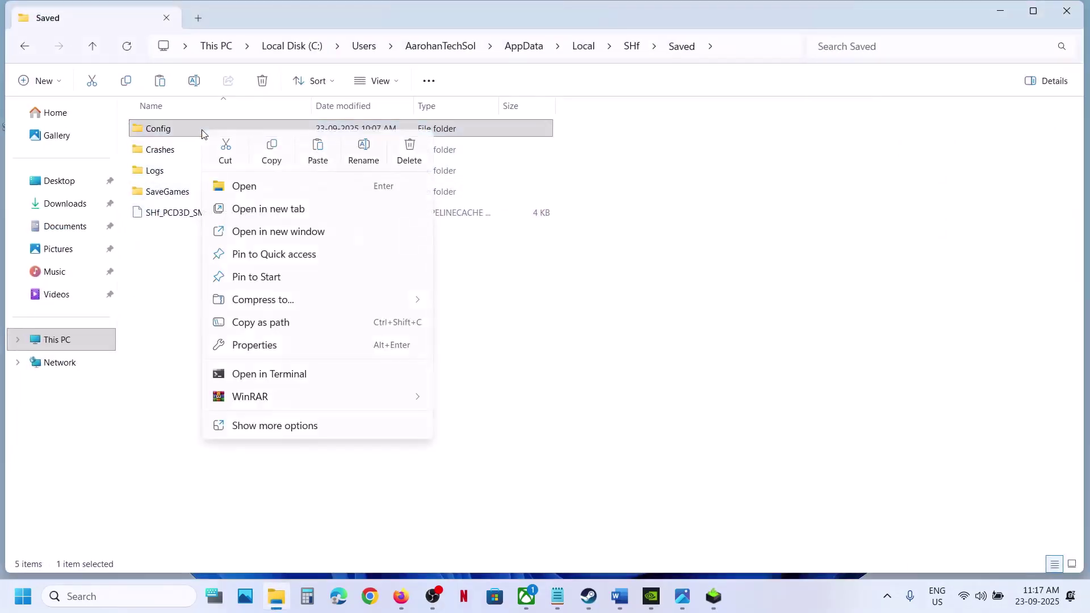
left_click(364, 150)
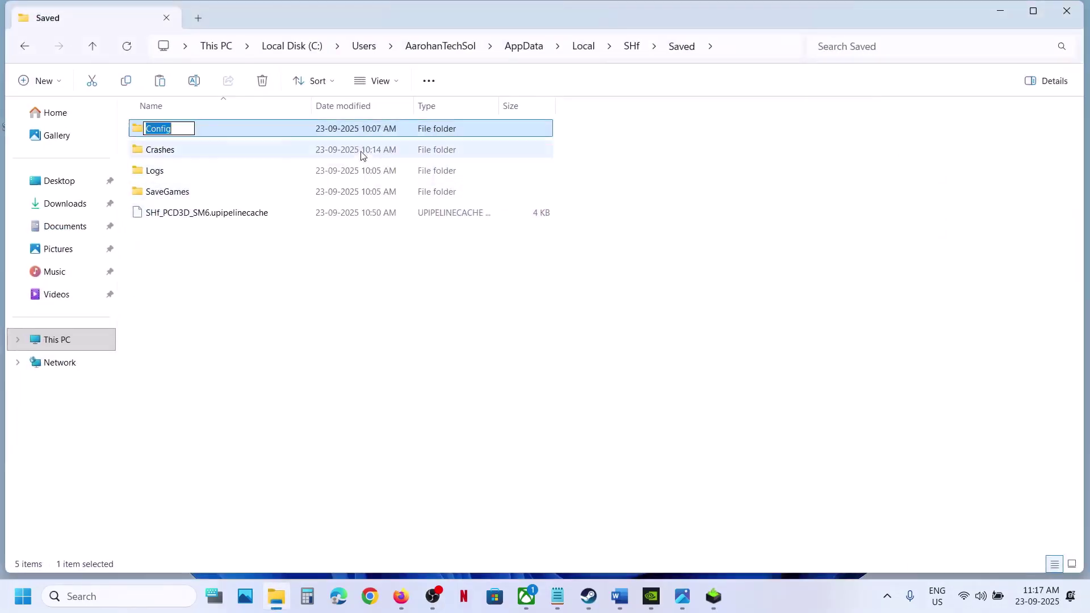
left_click(179, 127)
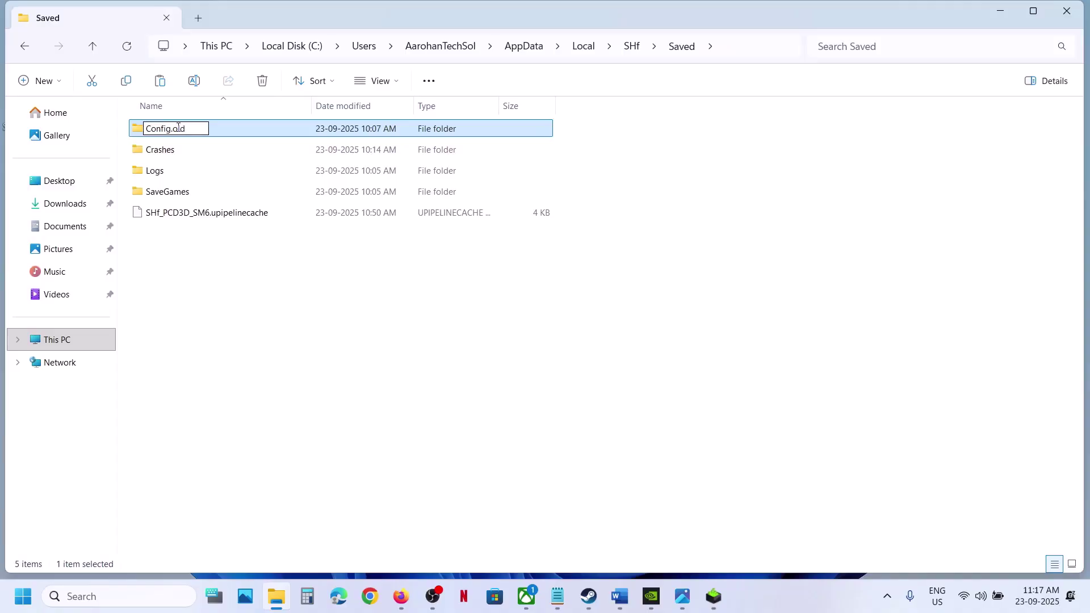
left_click(269, 332)
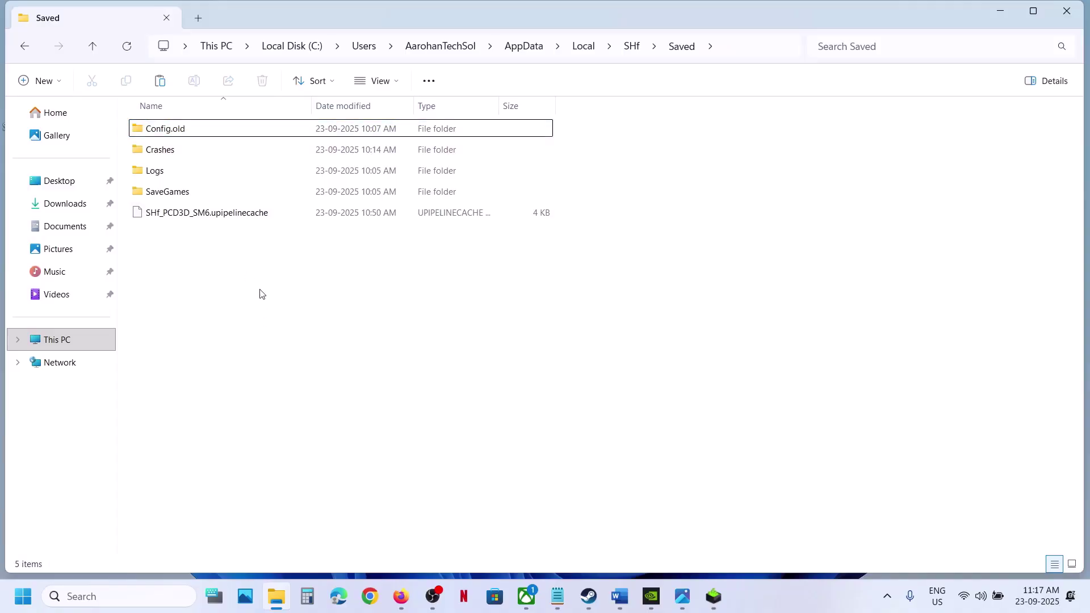
Step: Copy the SHf folder from the Local folder to the desktop and place it beside the Config copy
left_click(94, 46)
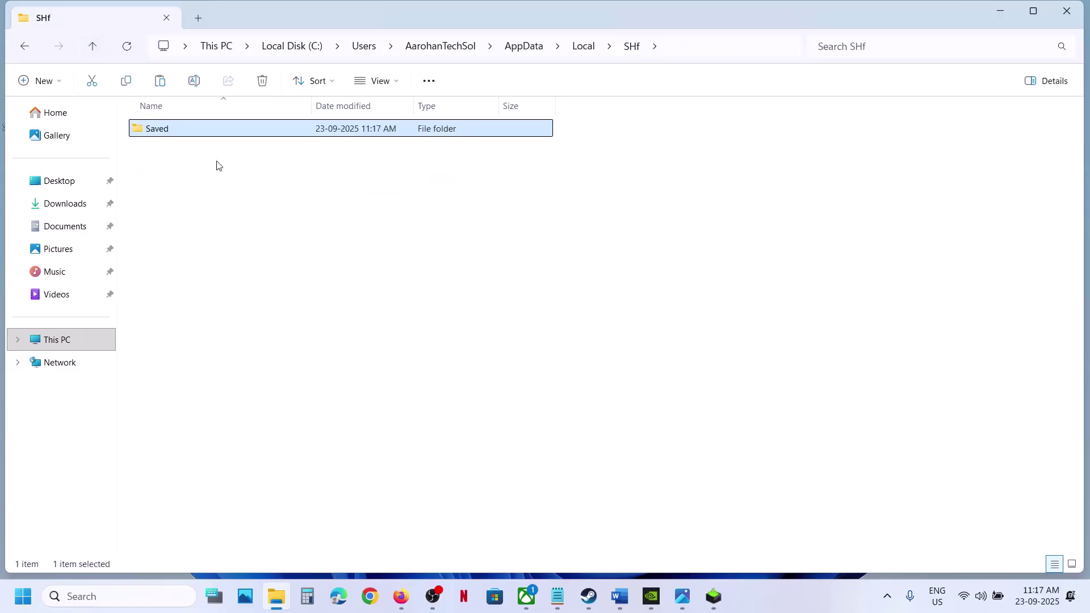
left_click(94, 48)
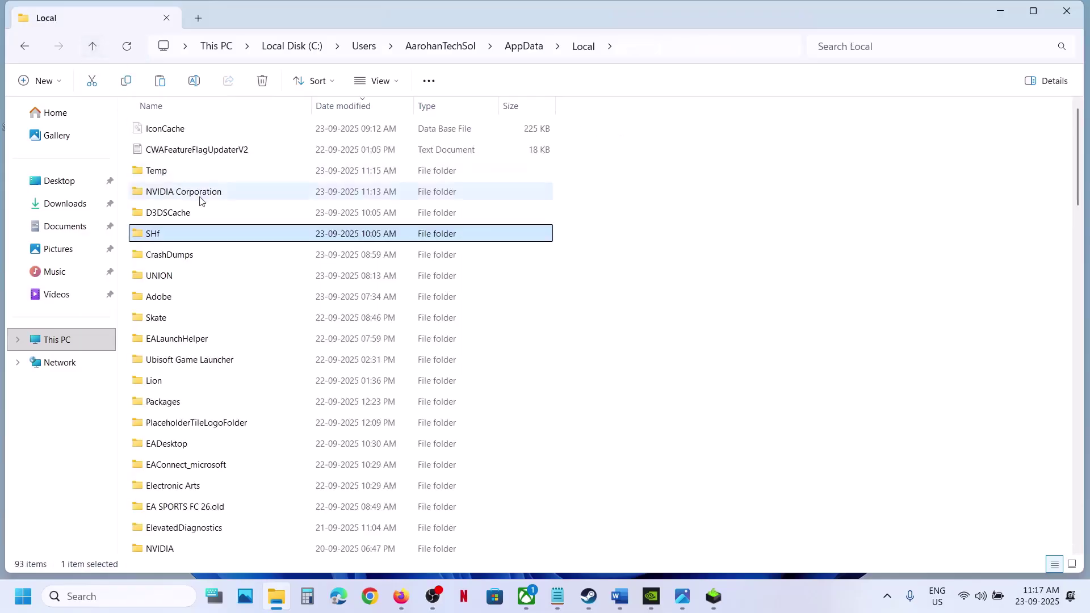
right_click(174, 235)
left_click(249, 248)
key("super+d")
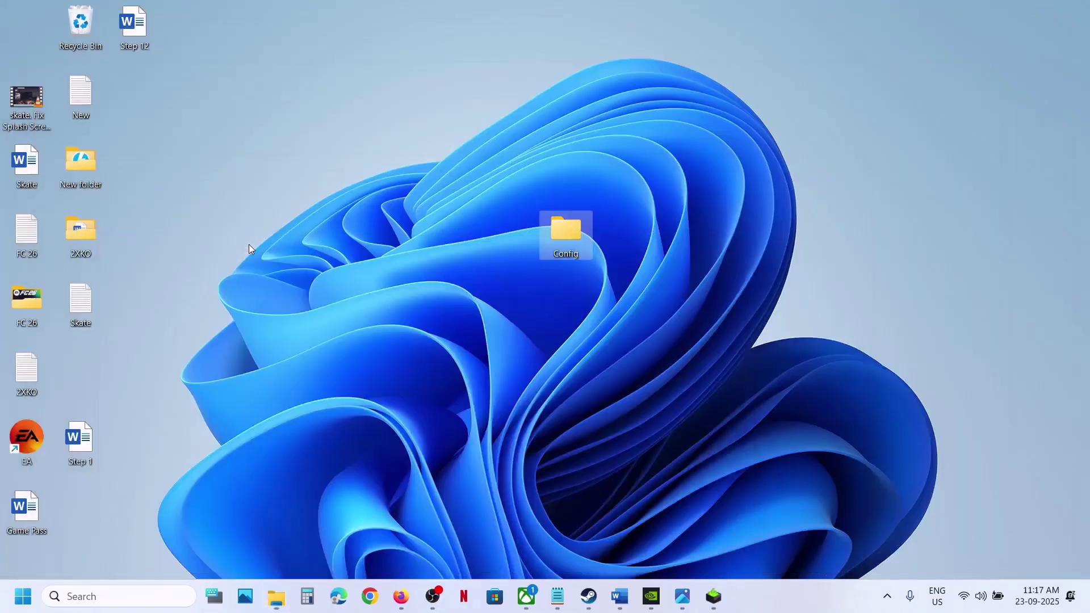
left_click(502, 301)
key("ctrl+v")
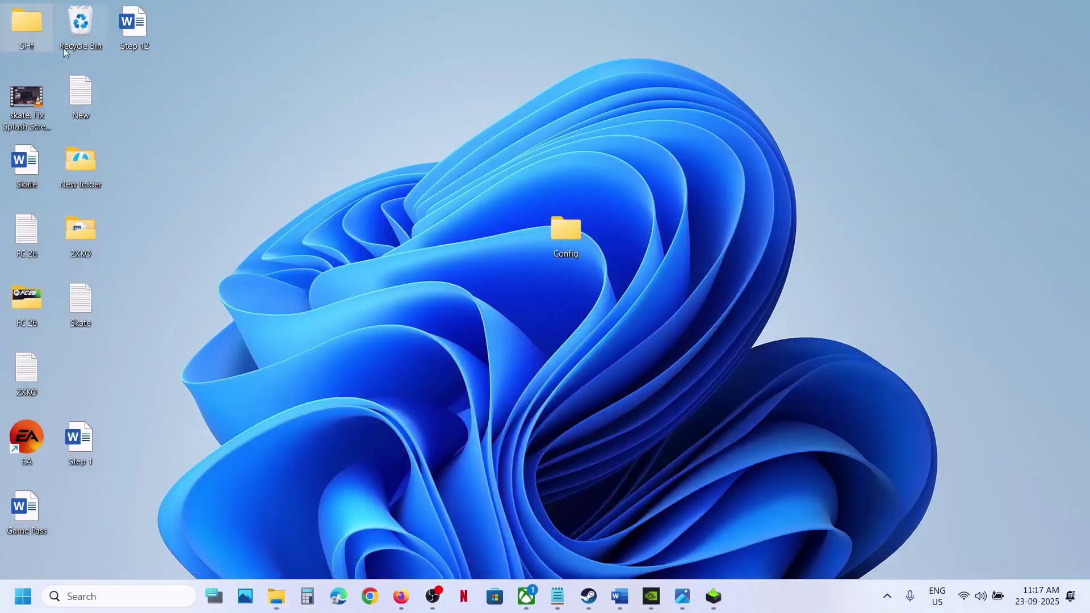
left_click_drag(530, 276, 503, 261)
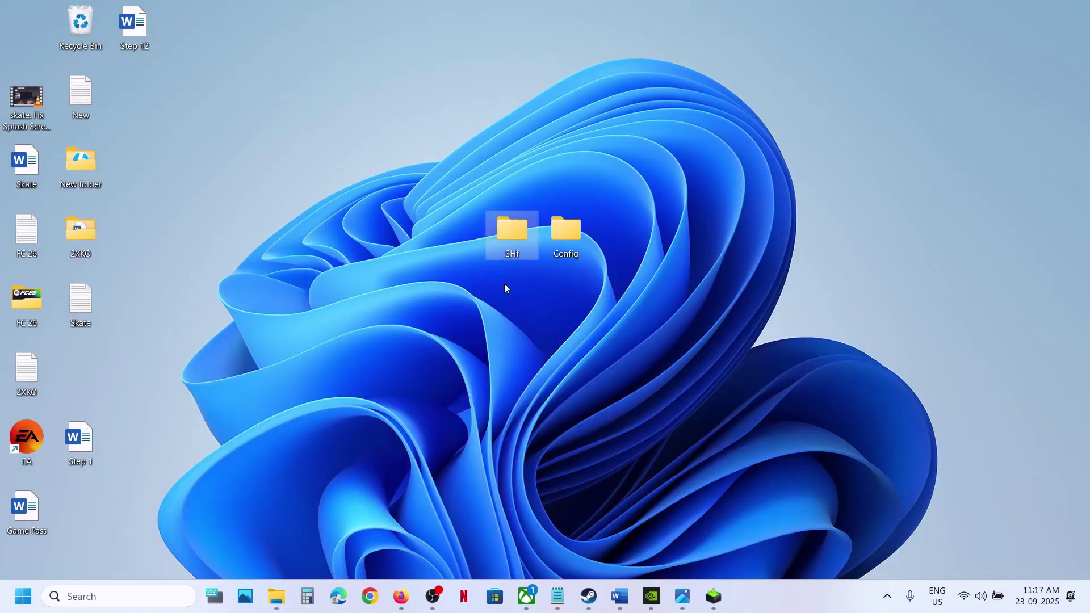
Step: Switch to the Step 1 Word document and add "save game progress will be lost" at the end of the Step 2 line
left_click(290, 594)
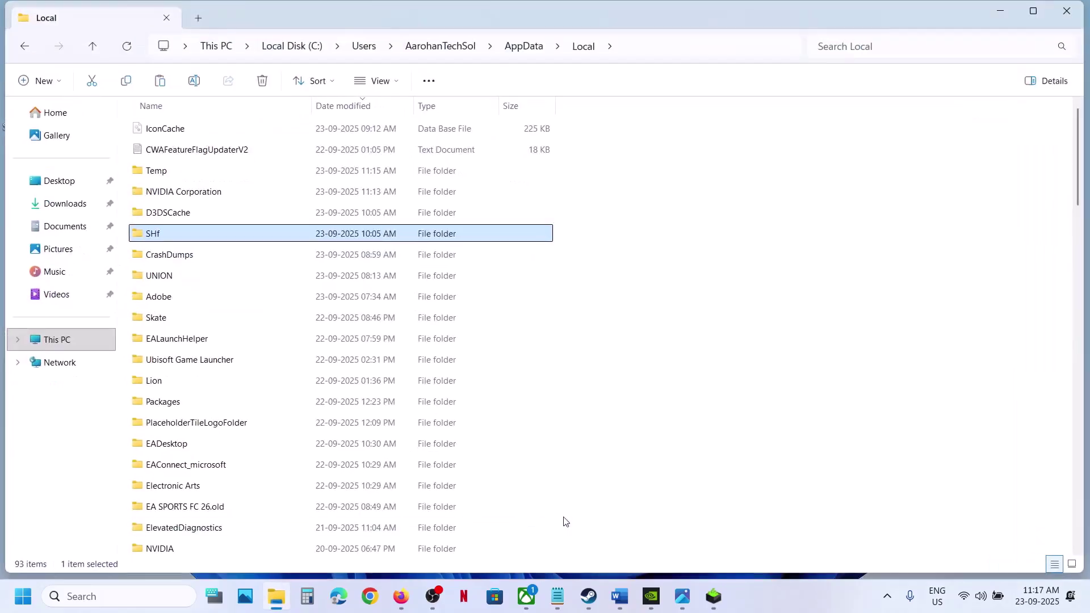
left_click(629, 602)
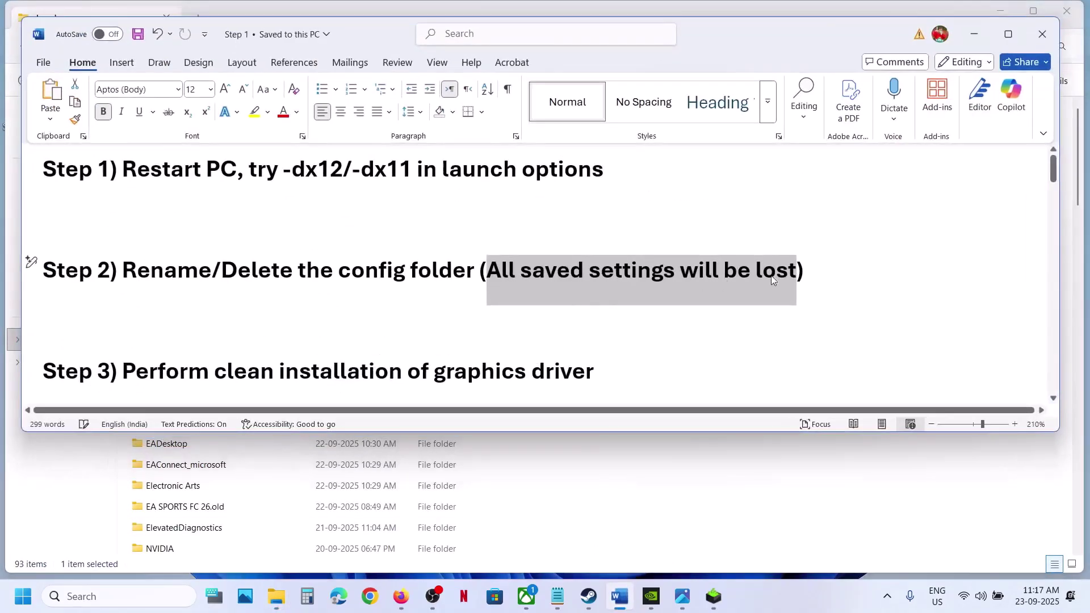
left_click(821, 266)
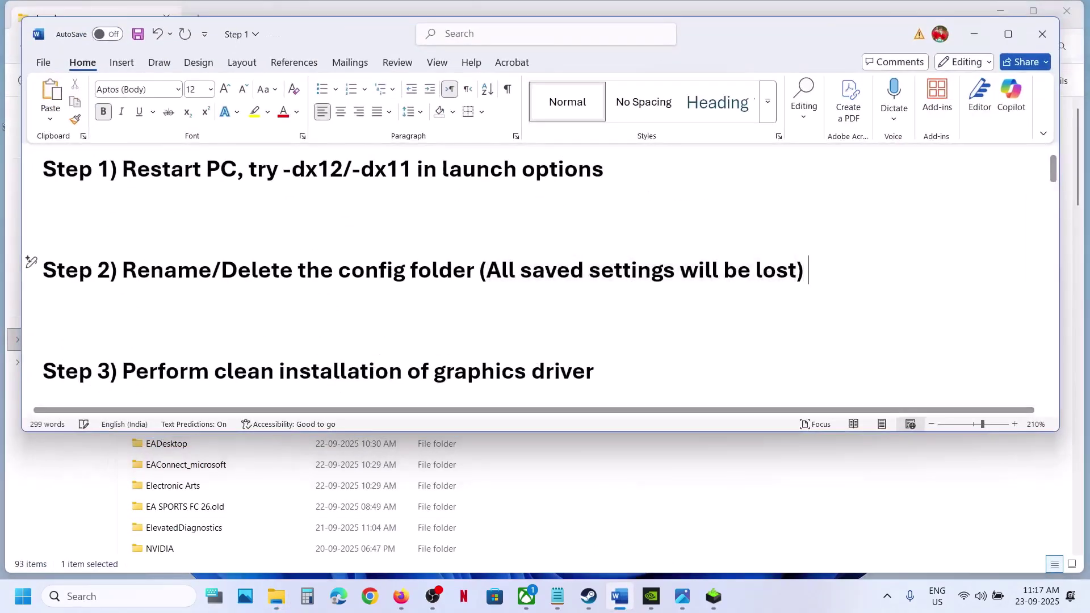
type("save game pro")
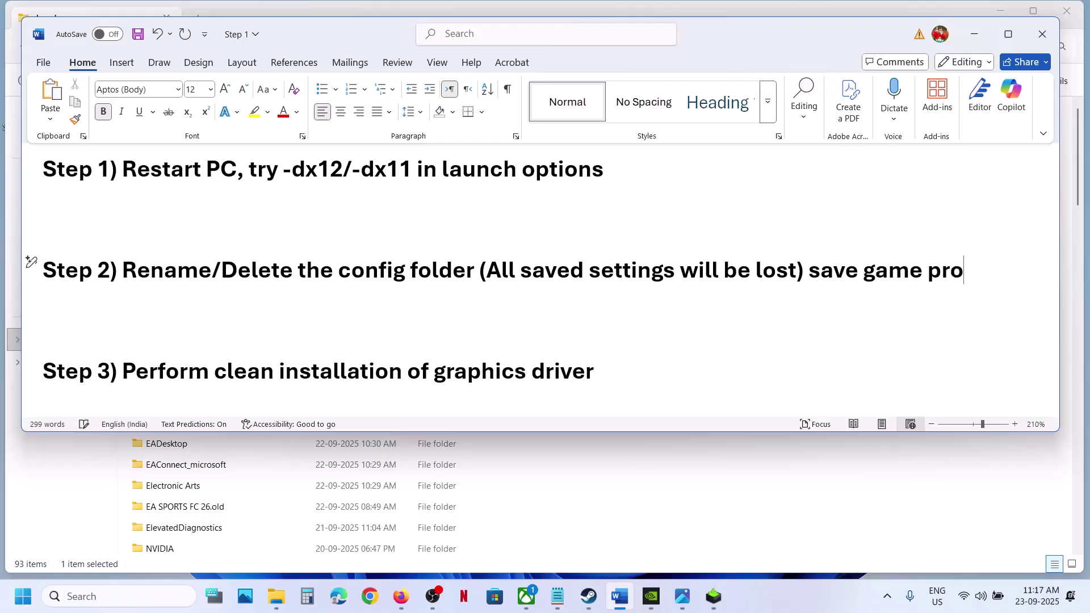
type("f")
key("BackSpace")
type("gress")
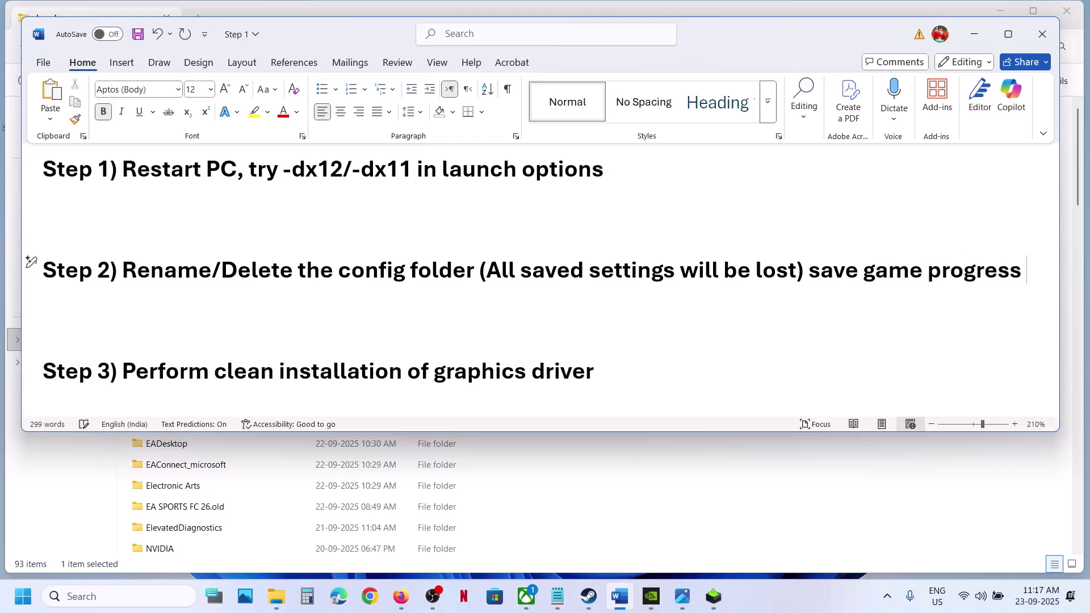
type(" will be l")
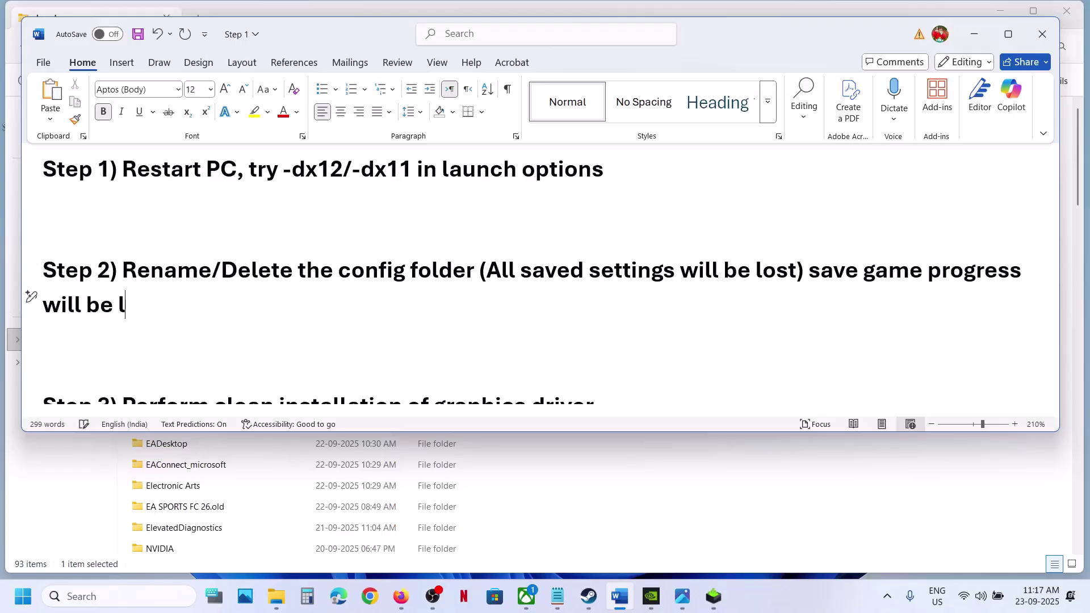
type("ost")
key("super+Down")
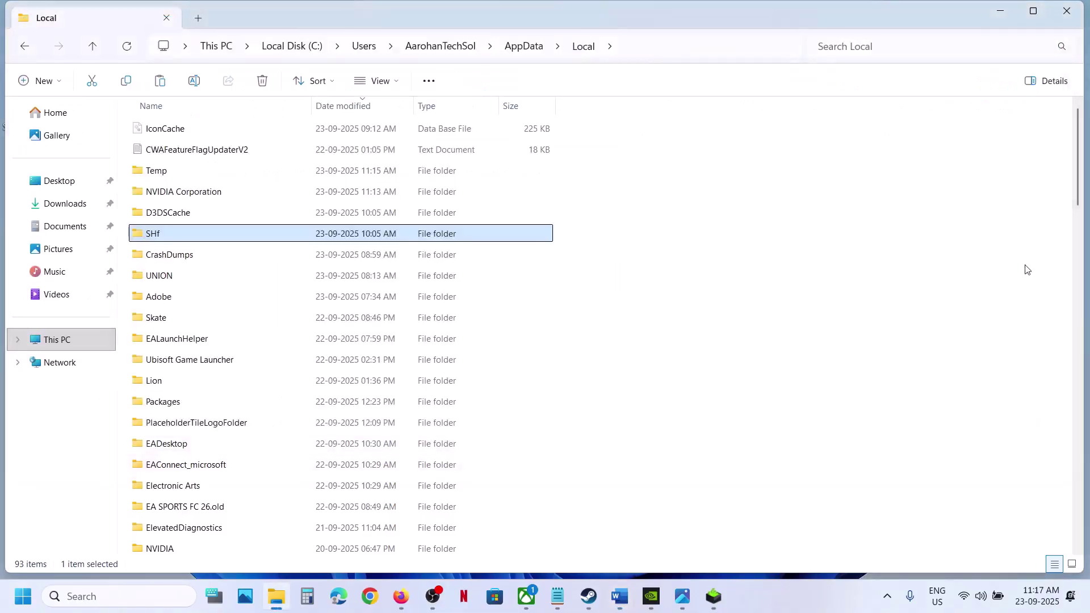
Step: Check the SHf backup on the desktop and rename the SHf folder in Local as SHf.old
key("super+d")
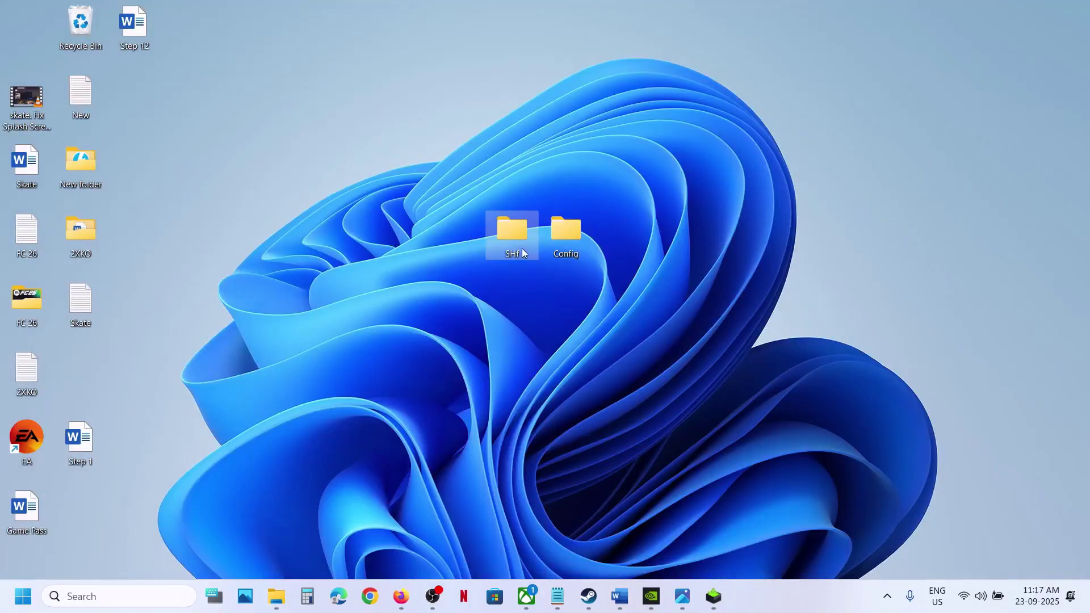
left_click(277, 597)
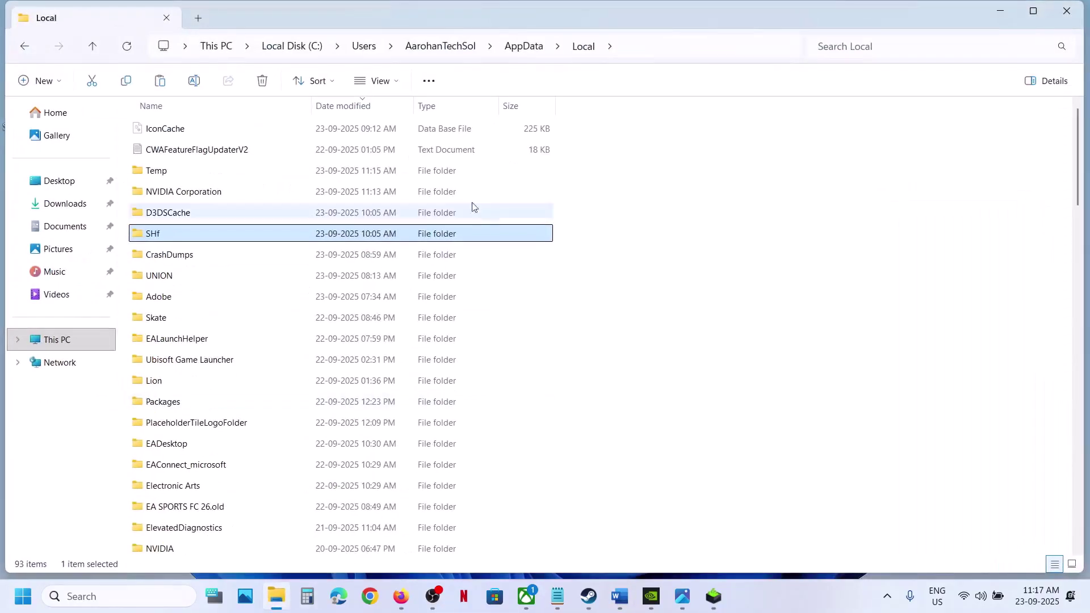
right_click(218, 232)
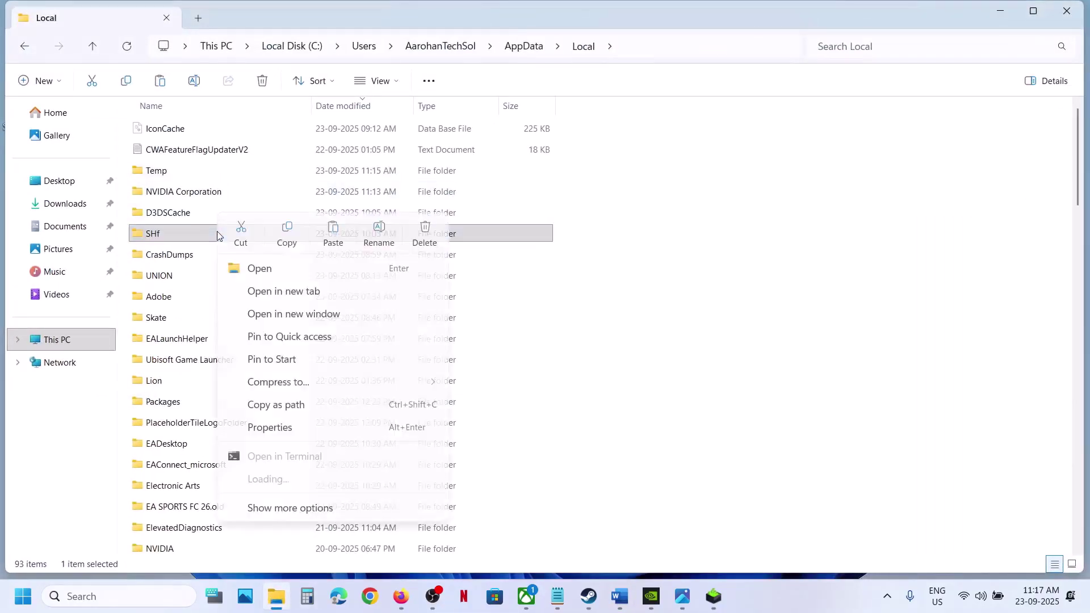
left_click(378, 234)
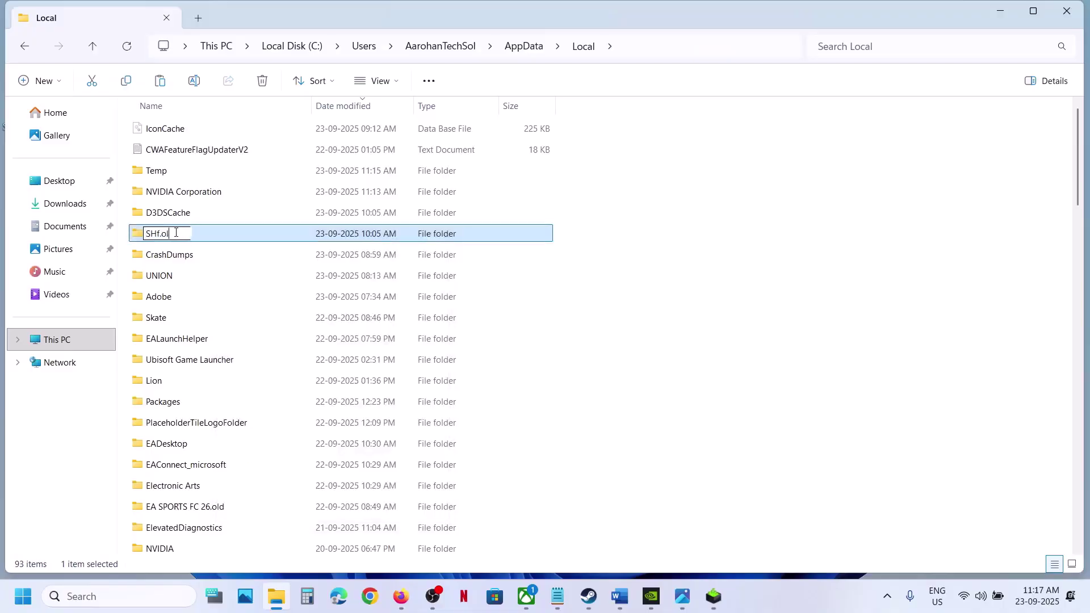
left_click(744, 369)
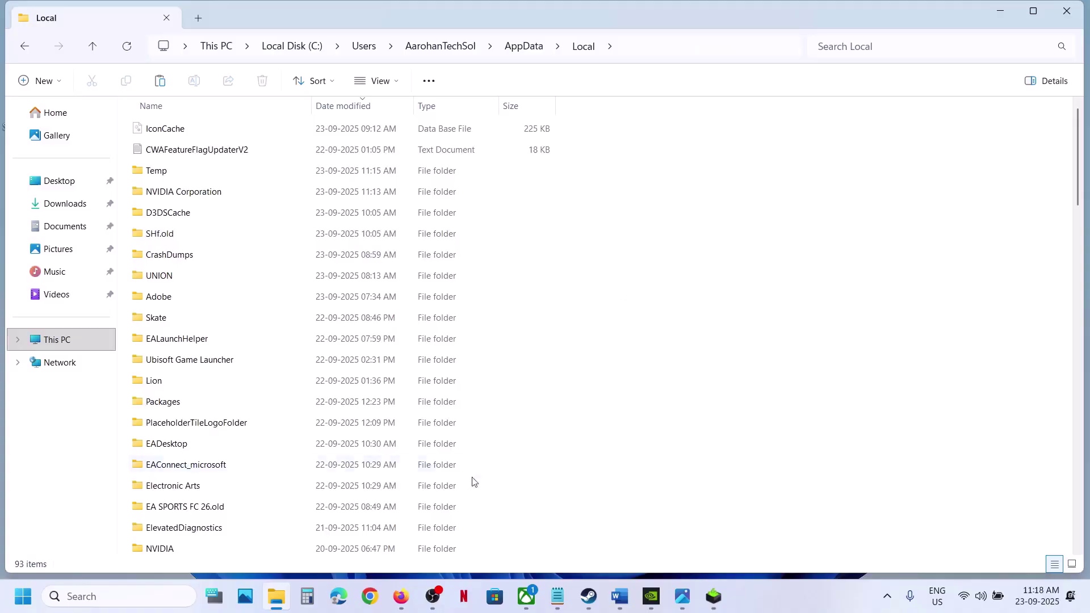
key("super+d")
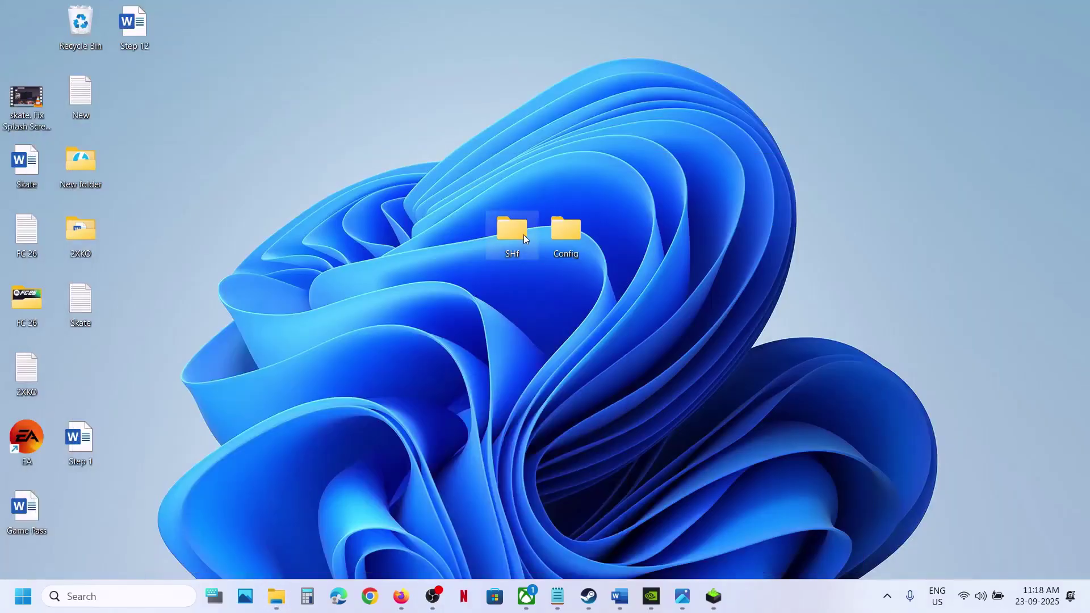
key("super+d")
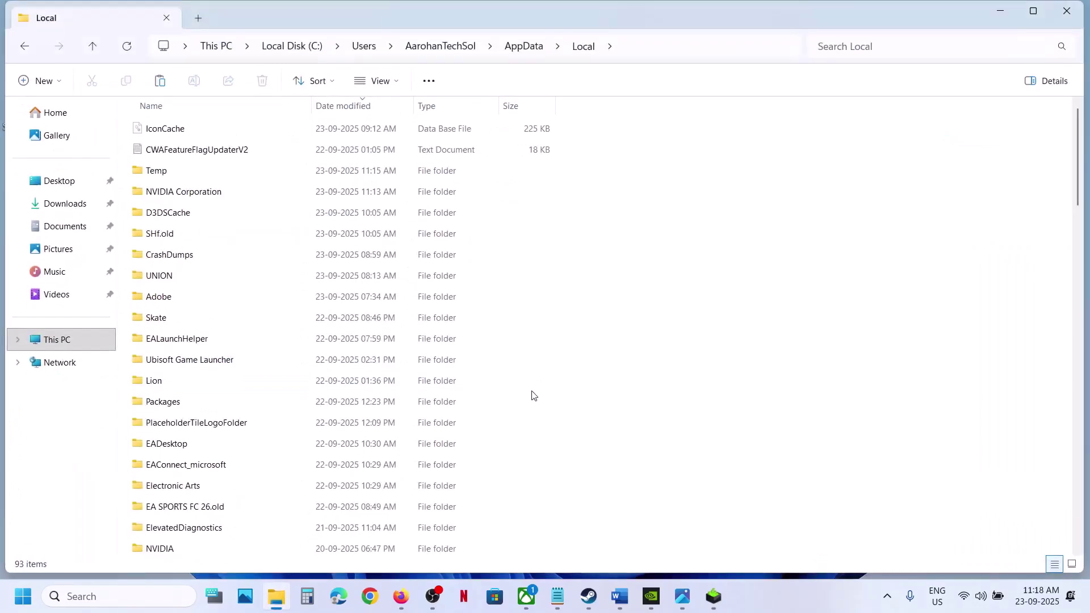
Step: Go to Step 3 in the Word document and open its NVIDIA driver download link in the browser
left_click(620, 597)
scroll(358, 323, "down", 2)
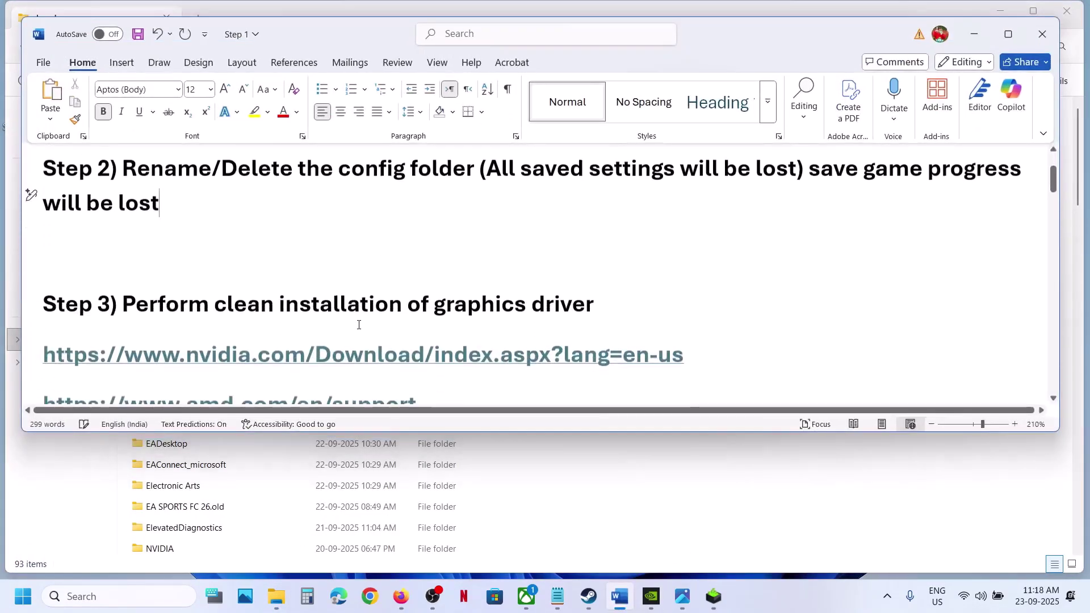
left_click_drag(201, 316, 528, 306)
scroll(519, 302, "down", 3)
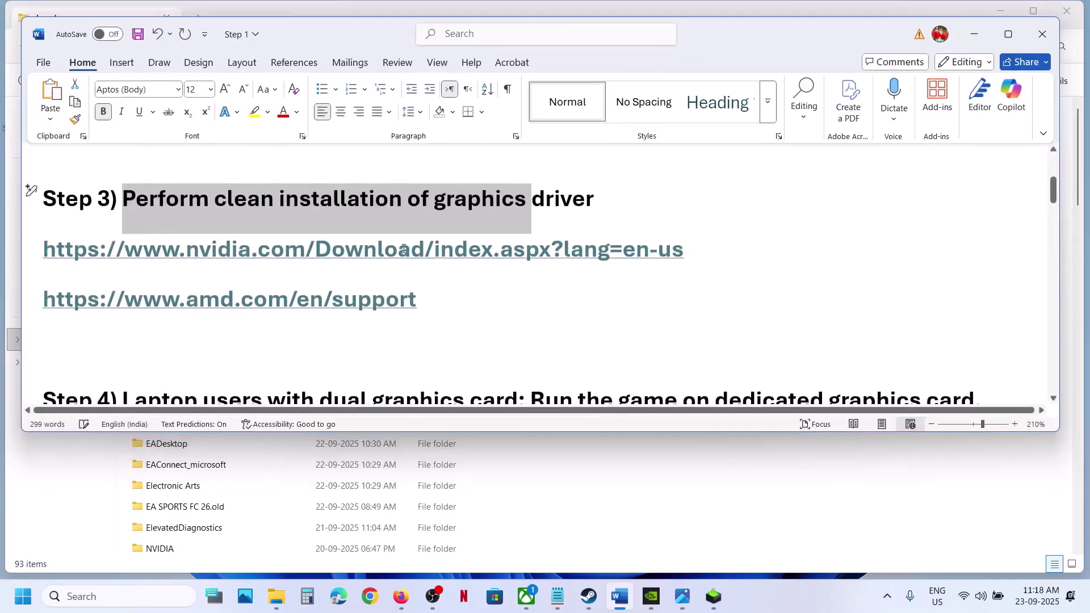
left_click(368, 259, "ctrl")
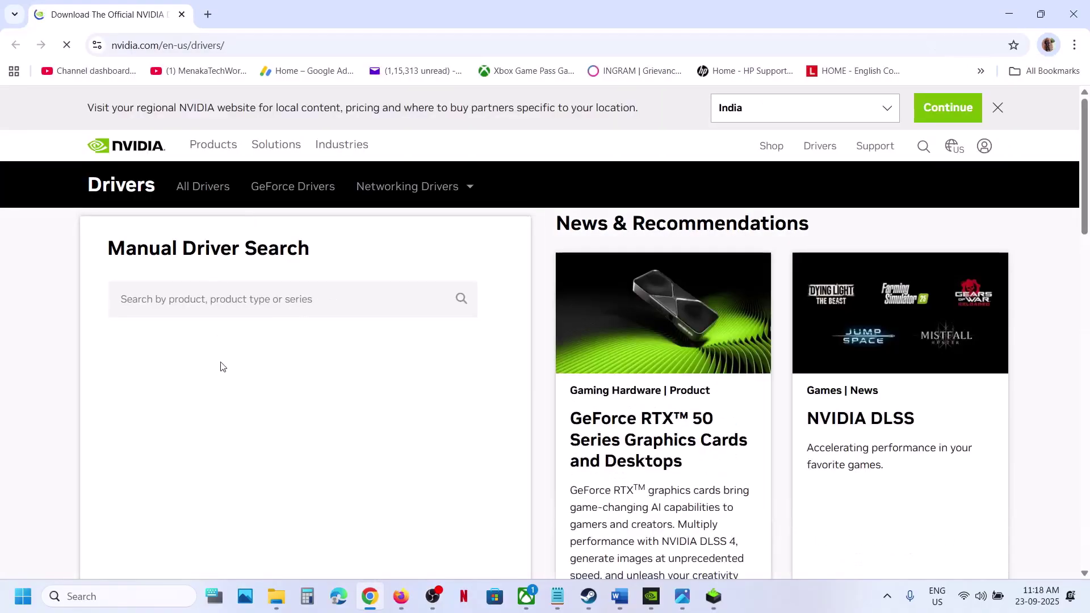
Step: Find drivers for the GeForce RTX 3050 Laptop GPU on Windows 11 and view the GeForce Game Ready Driver
scroll(273, 300, "down", 2)
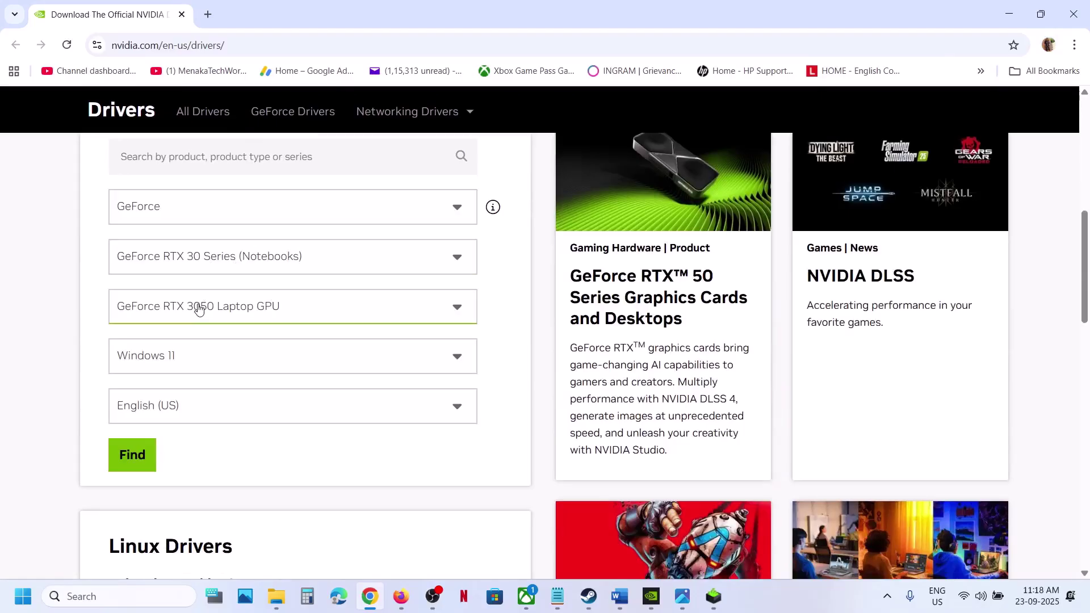
left_click(132, 454)
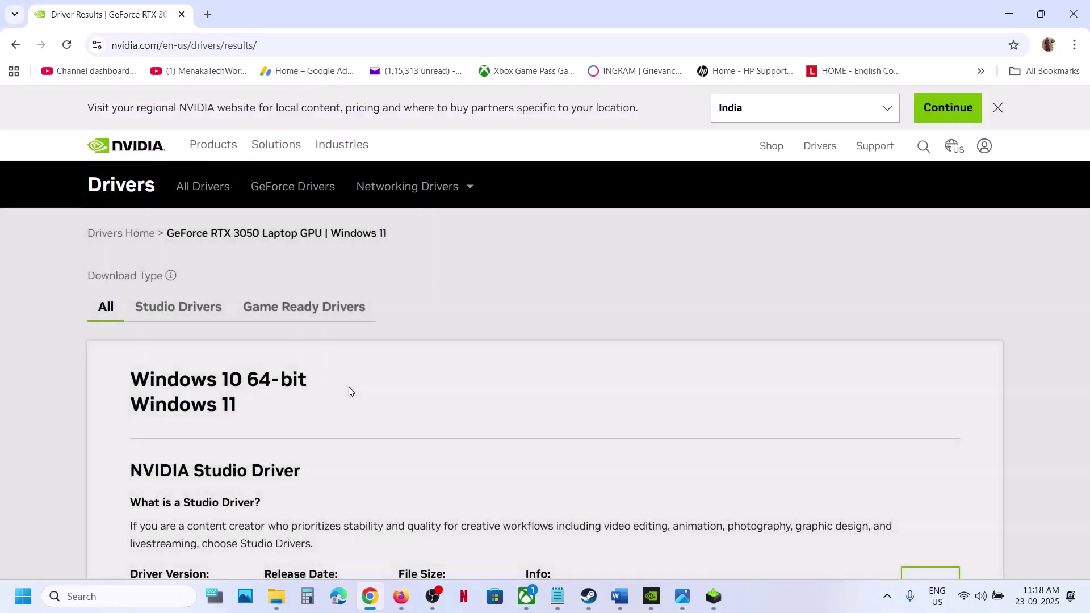
scroll(349, 391, "down", 4)
scroll(349, 392, "down", 1)
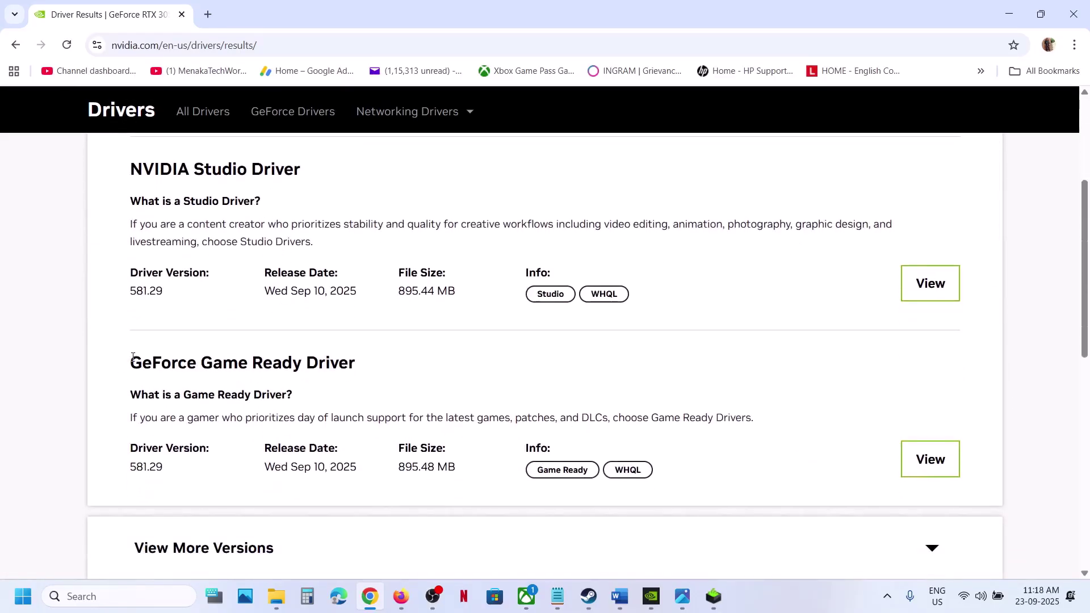
left_click_drag(132, 357, 432, 387)
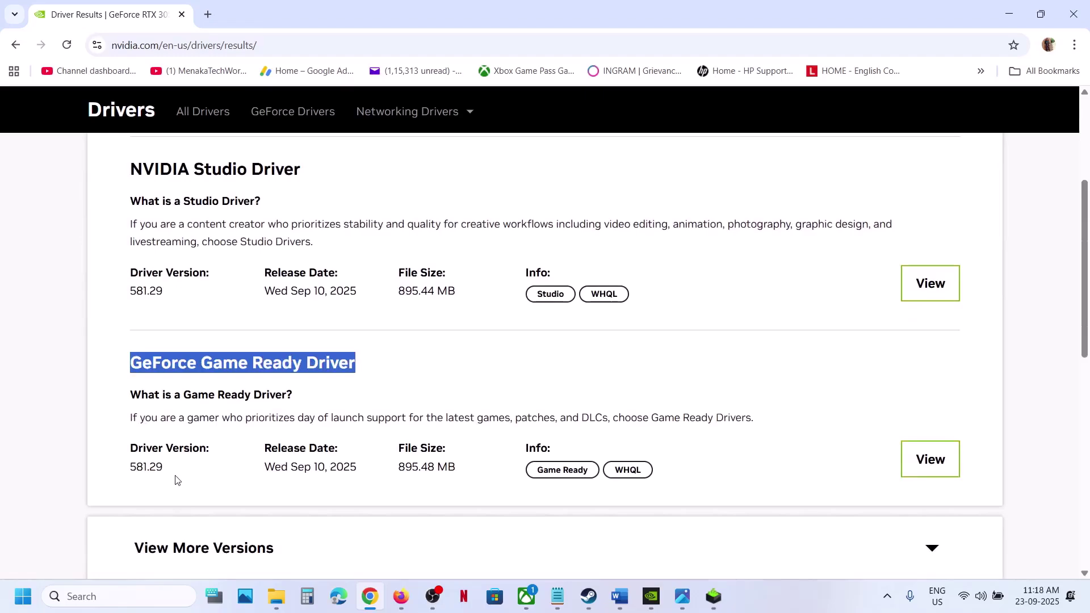
left_click(931, 460)
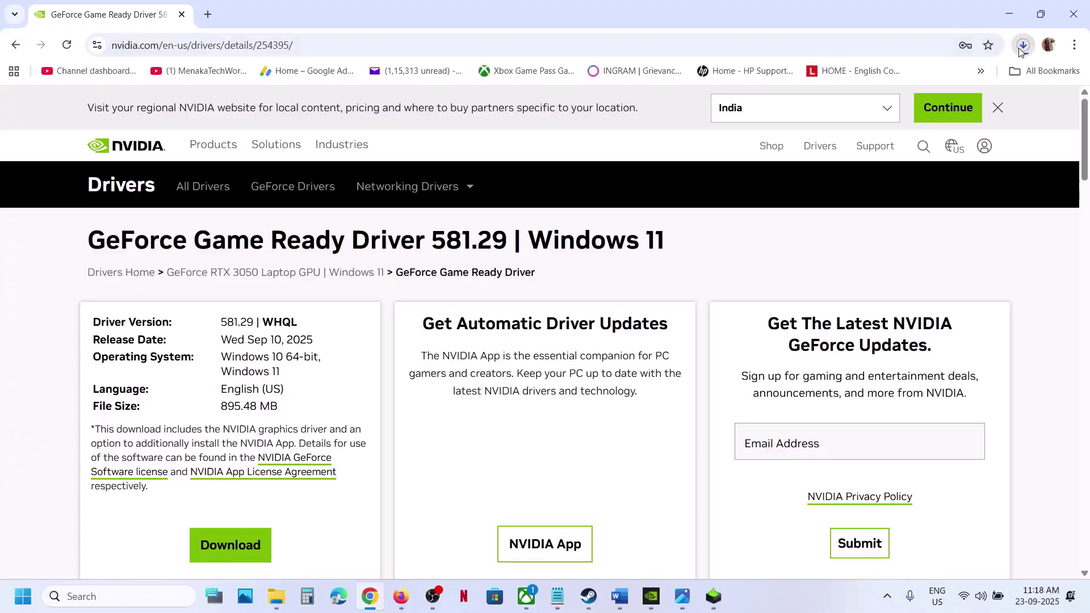
Step: Bring up the NVIDIA driver installer, accept the license, choose Custom (Advanced), and proceed with a clean installation
left_click(1023, 45)
left_click(740, 205)
left_click(717, 596)
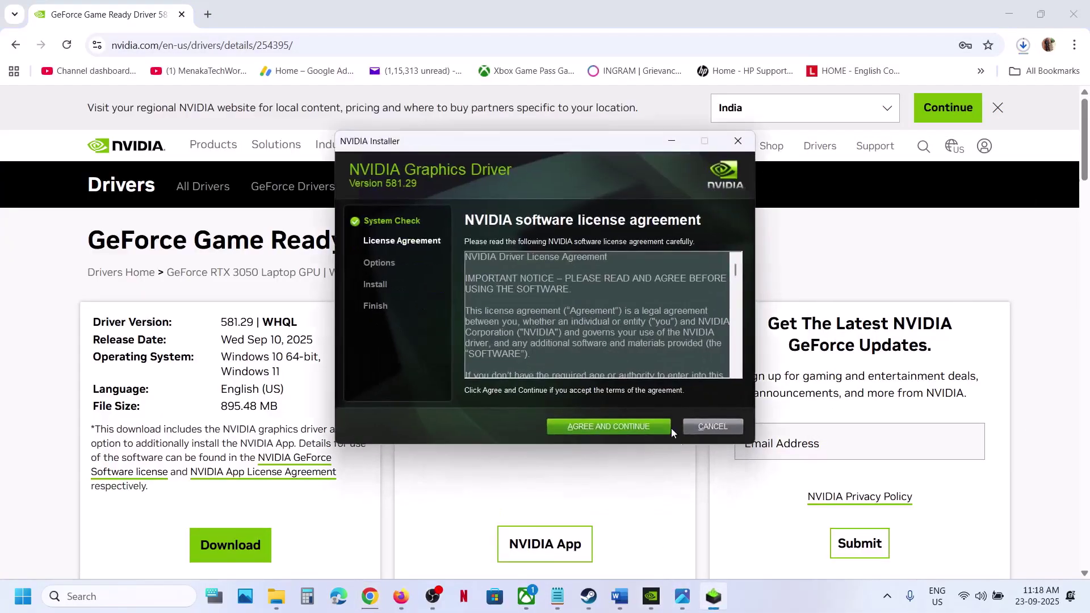
left_click(587, 427)
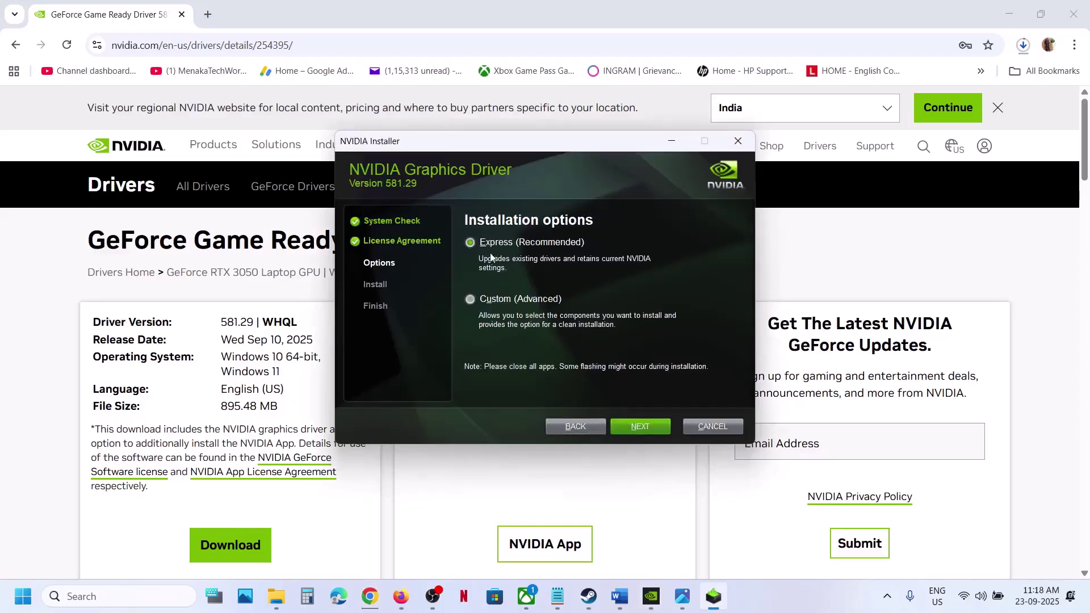
left_click(471, 299)
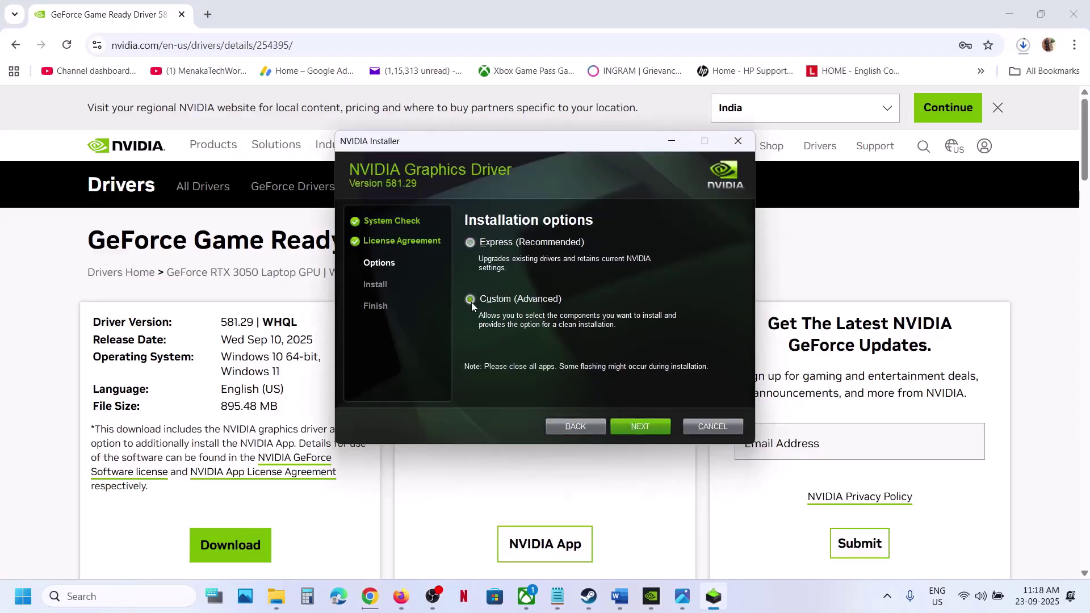
left_click(658, 429)
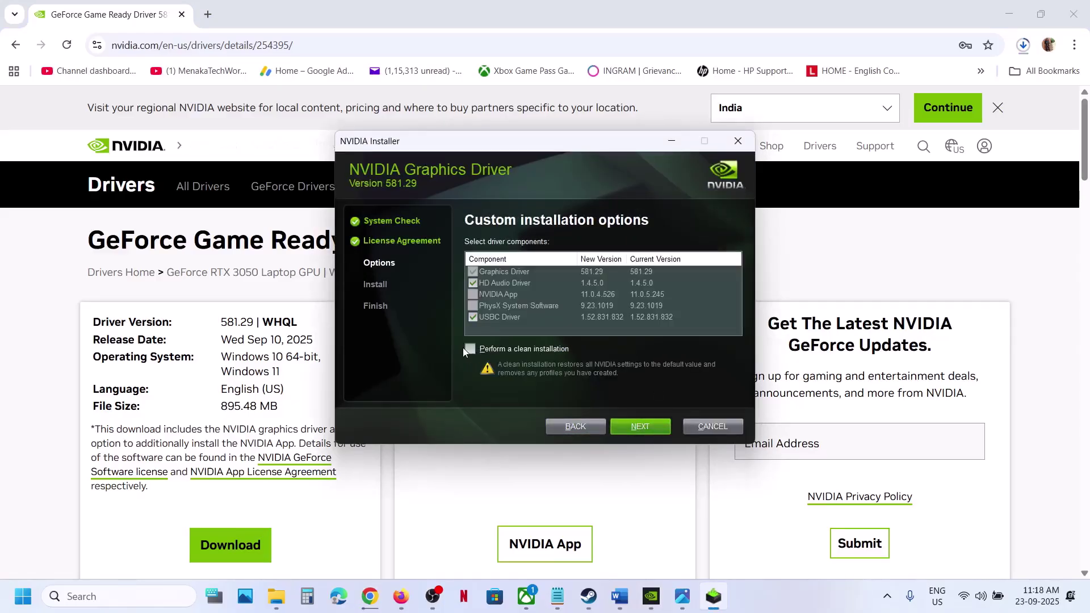
left_click(465, 350)
left_click(647, 427)
Step: Bring up the computer's power options, and switch to the SILENT HILL f page in the Steam library
left_click(19, 595)
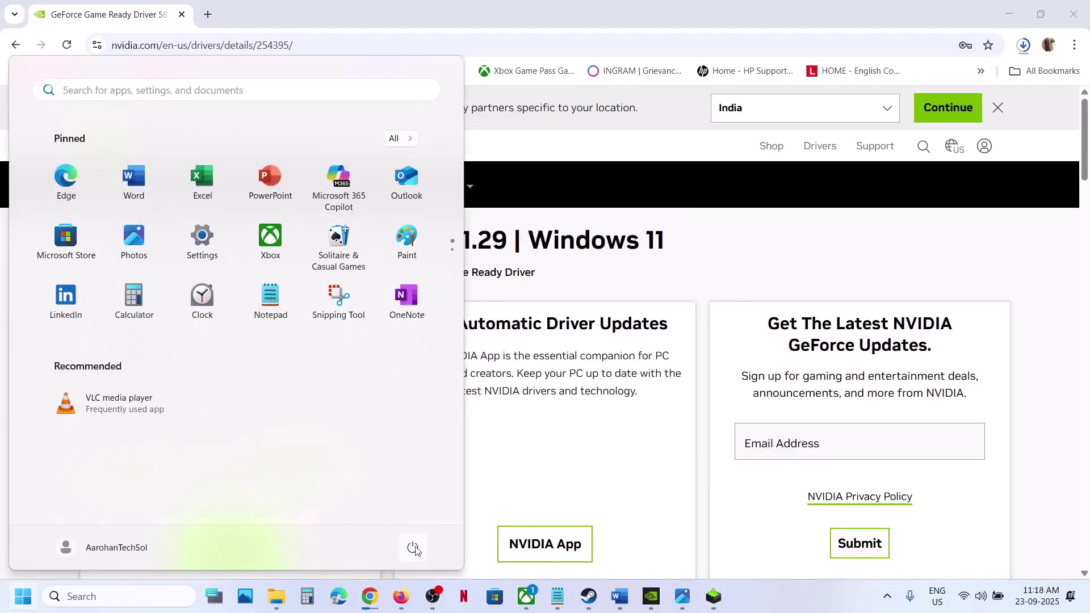
left_click(414, 548)
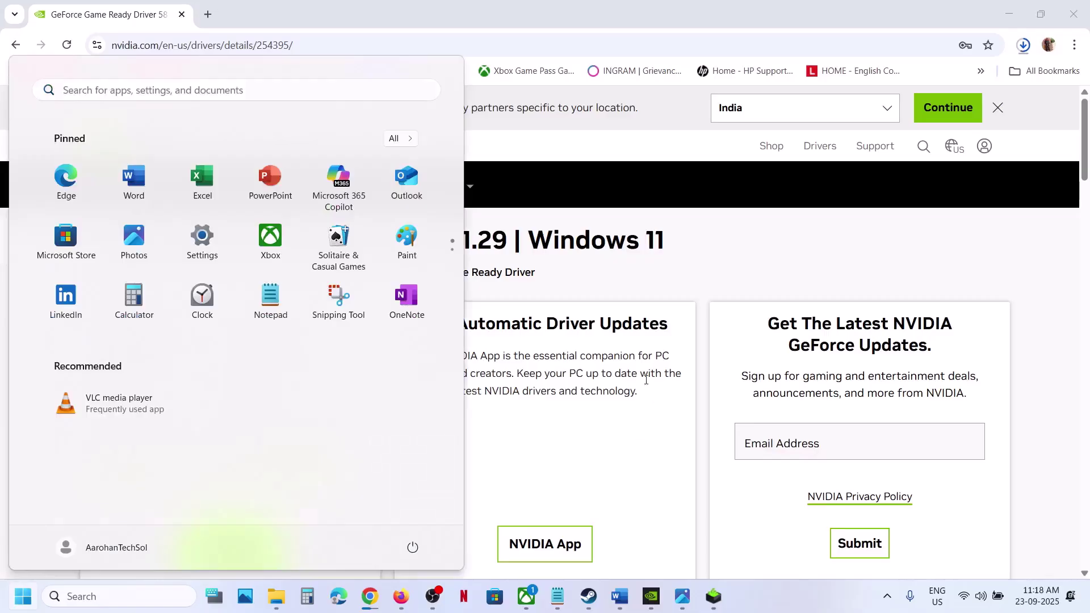
left_click(589, 596)
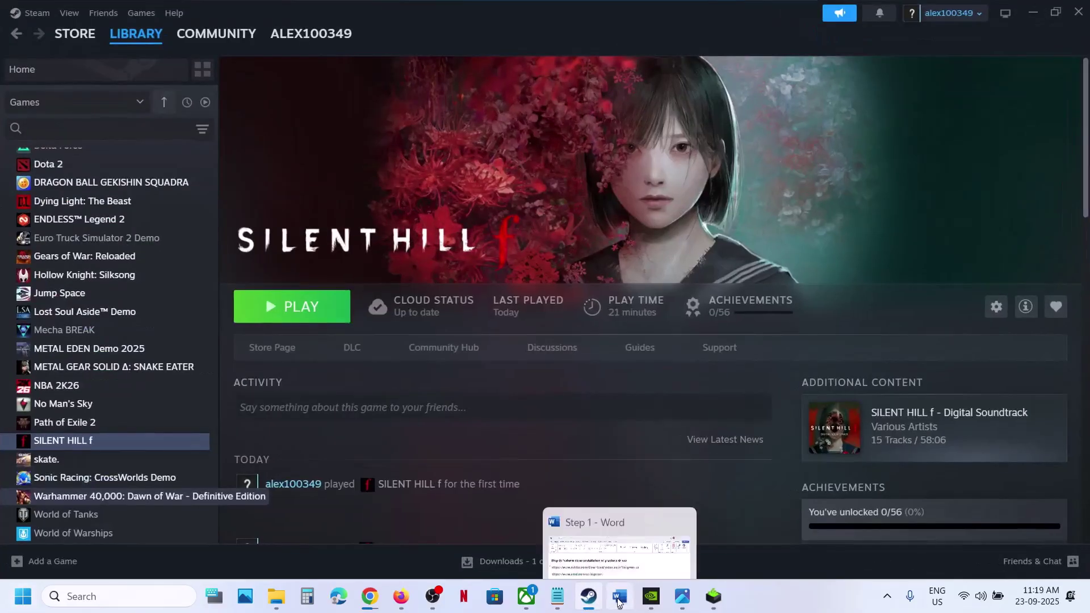
Step: Copy the word "graphics" from Step 4 in the Word document, search Windows for it, and open Graphics settings
left_click(619, 596)
scroll(330, 316, "down", 3)
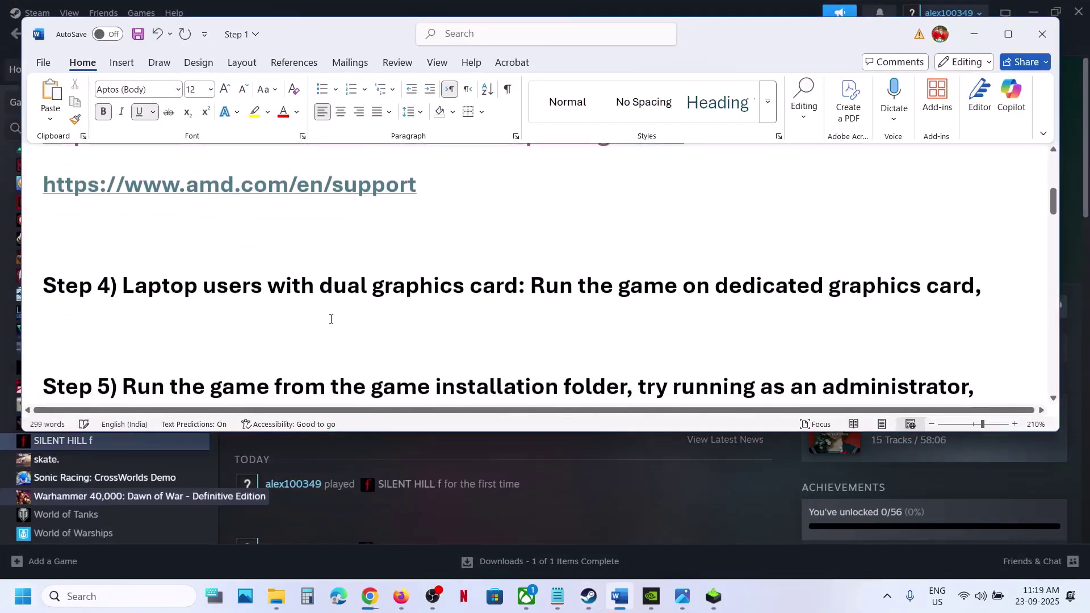
left_click(874, 293)
double_click(874, 294)
key("ctrl+c")
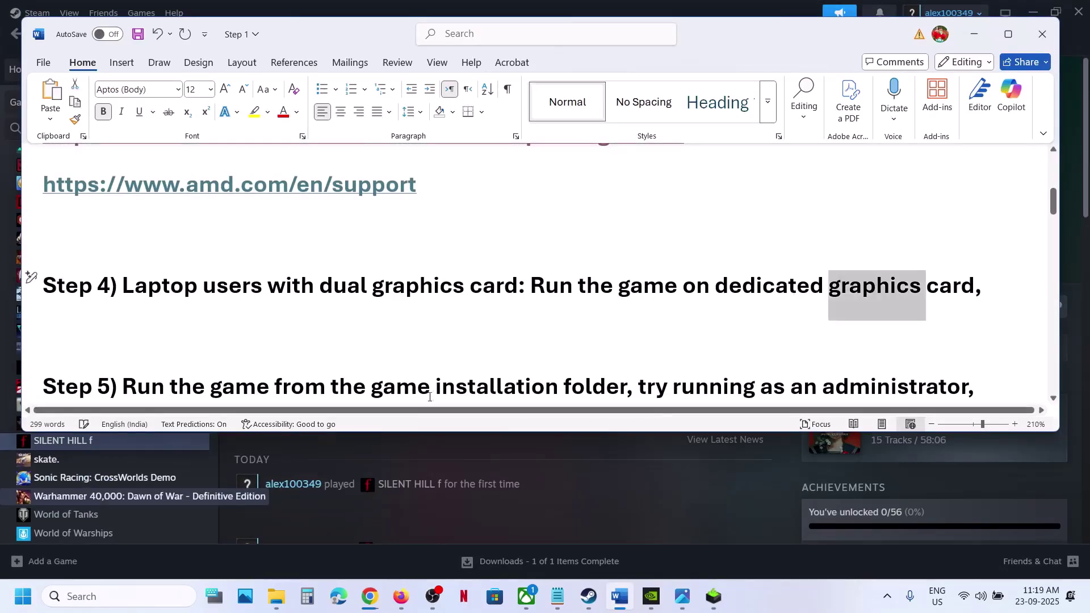
left_click(93, 597)
key("ctrl+v")
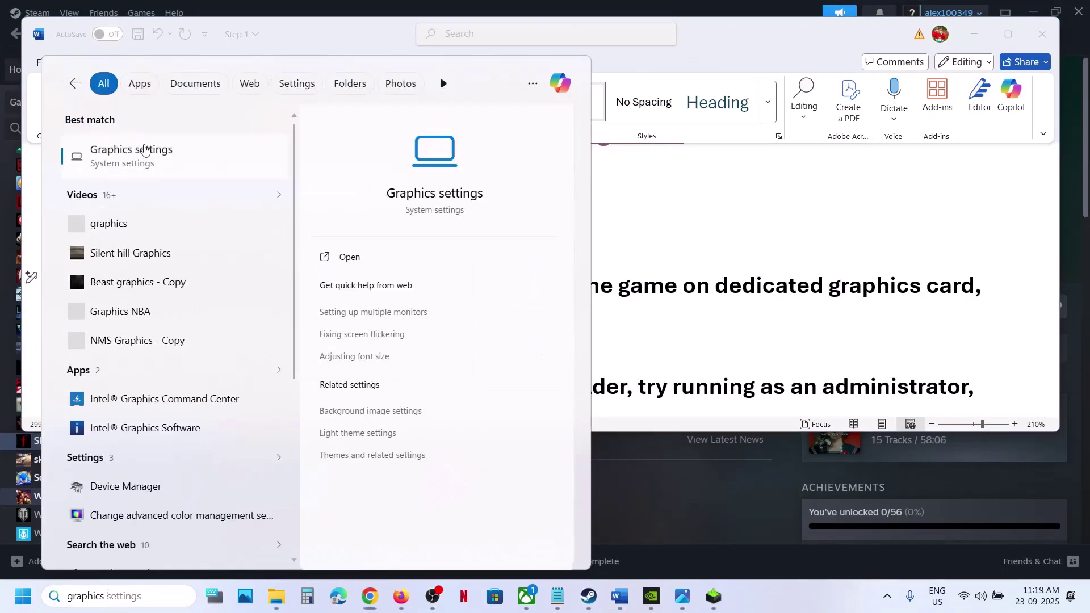
left_click(155, 157)
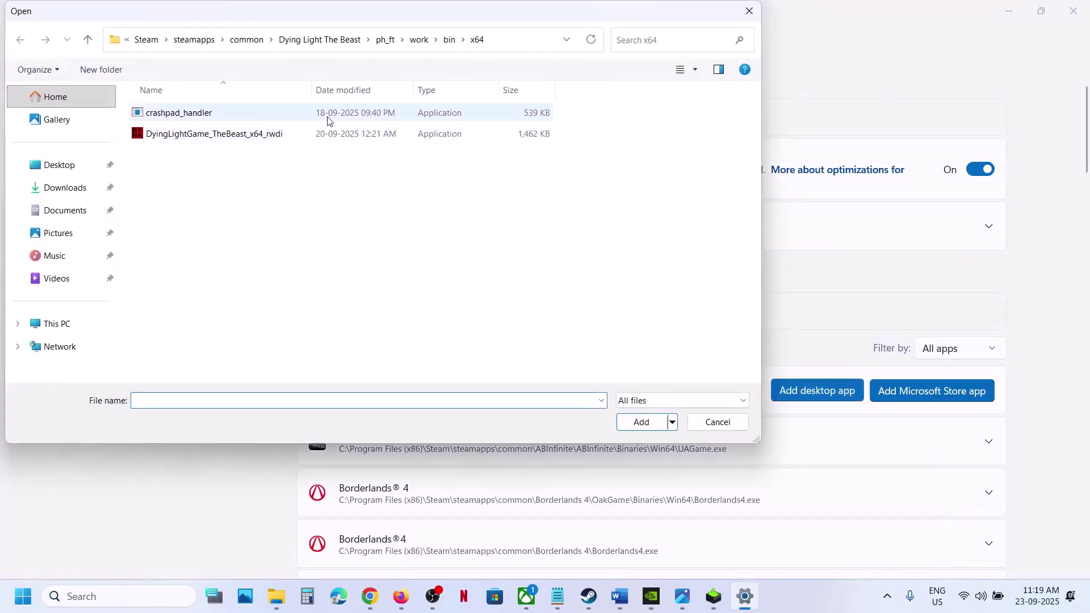
Step: Add the SHf application from the steamapps\common\SILENT HILL f folder to the custom graphics app list
left_click(240, 47)
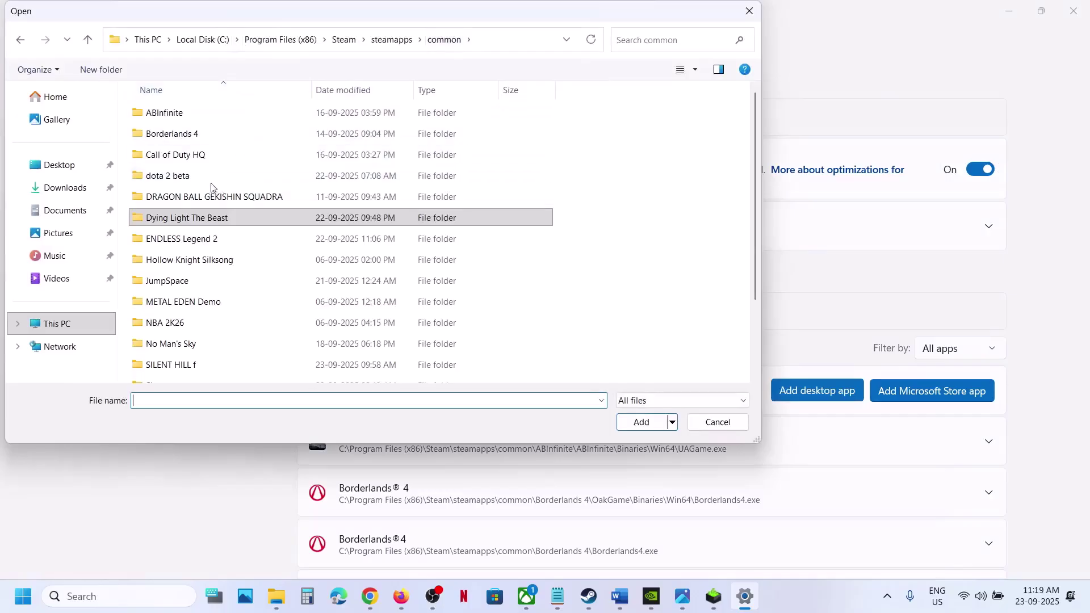
scroll(205, 164, "down", 1)
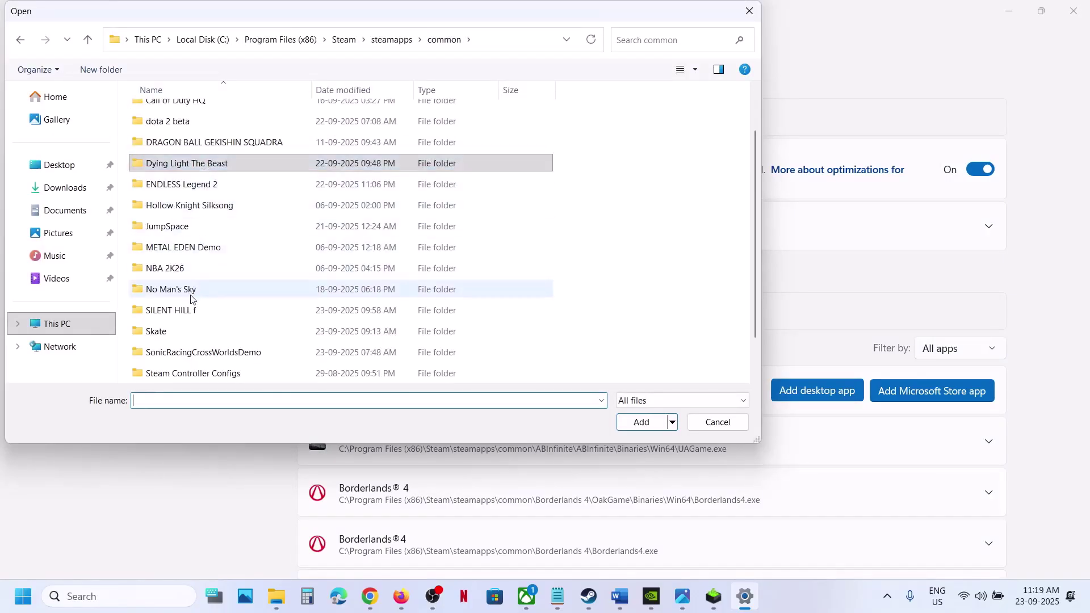
double_click(190, 310)
left_click(522, 42)
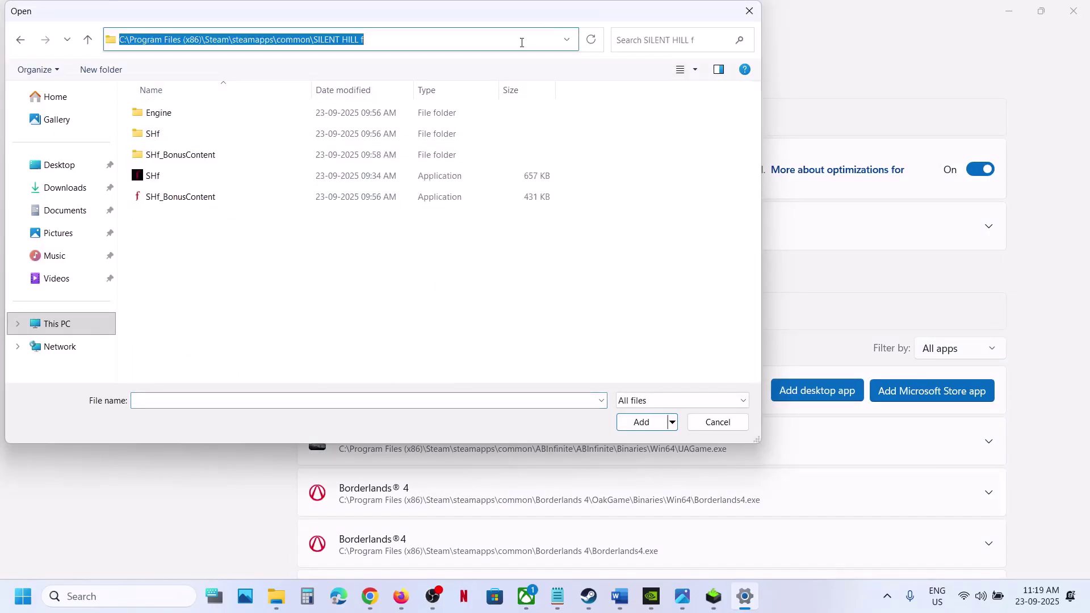
left_click(245, 260)
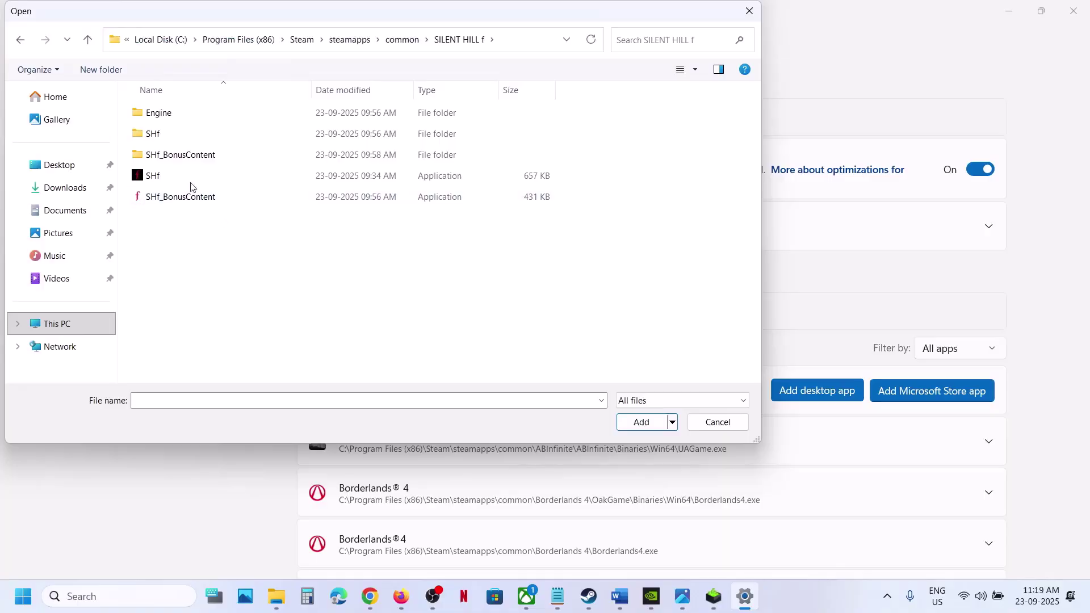
left_click(166, 175)
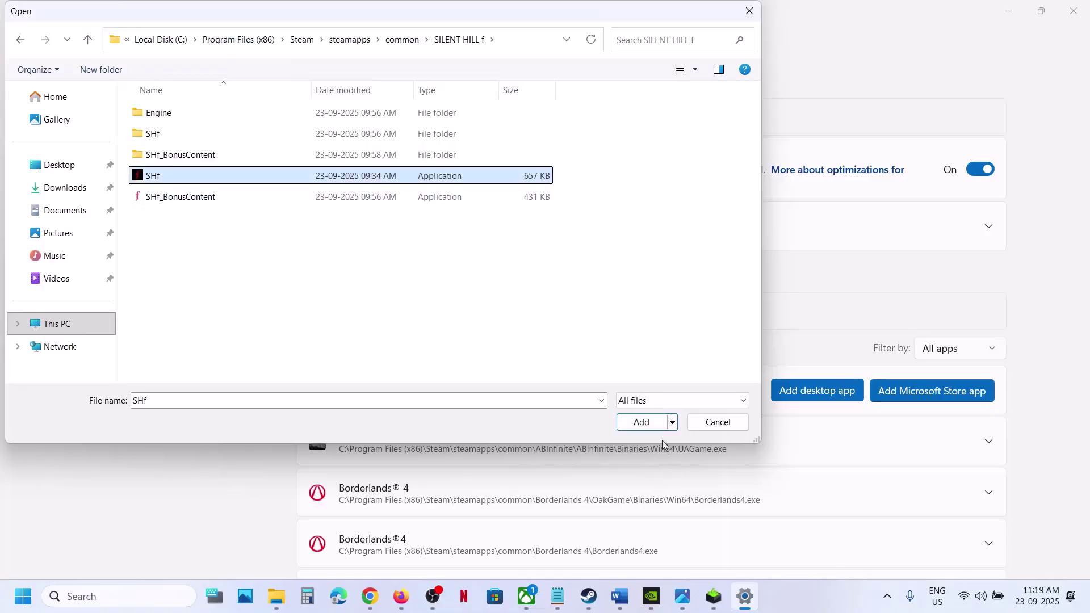
left_click(649, 423)
Step: Set the GPU preference of the SHf app entry to High Performance (NVIDIA GeForce RTX 3050 Laptop GPU)
scroll(578, 456, "down", 5)
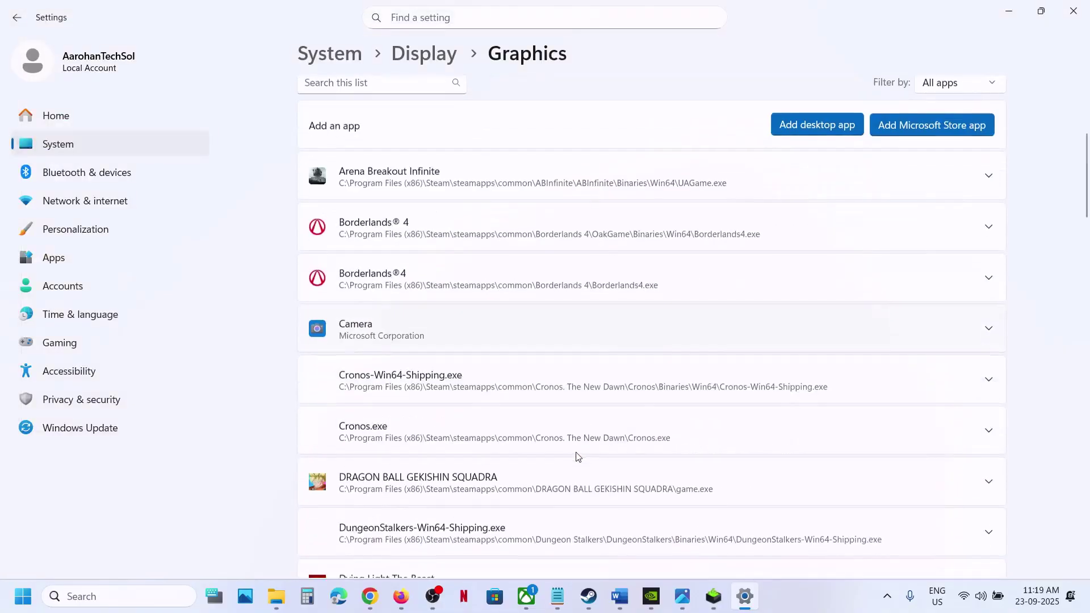
scroll(578, 456, "down", 5)
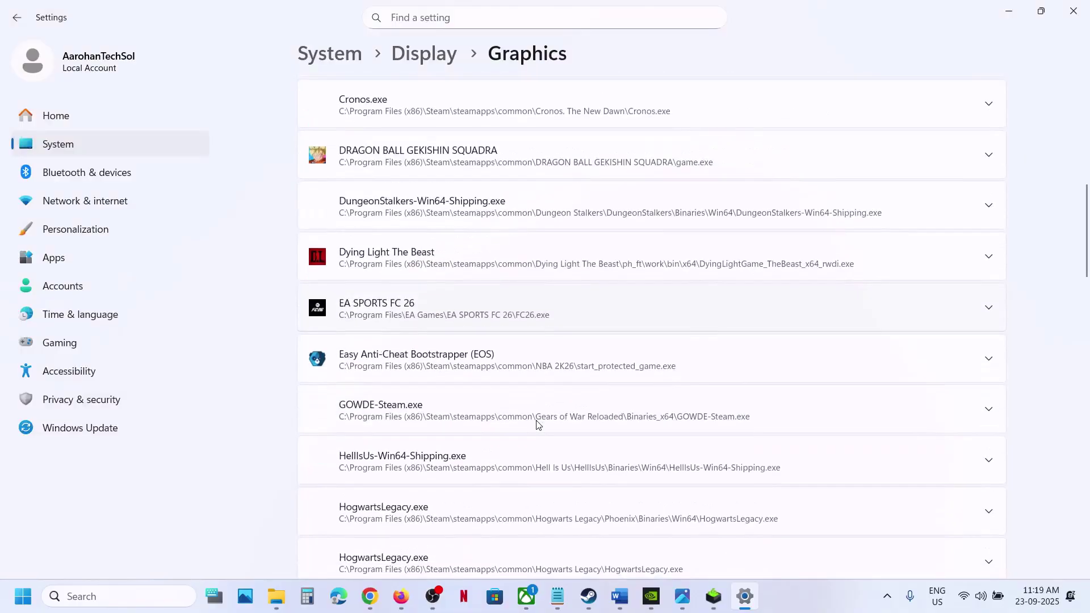
scroll(539, 424, "down", 10)
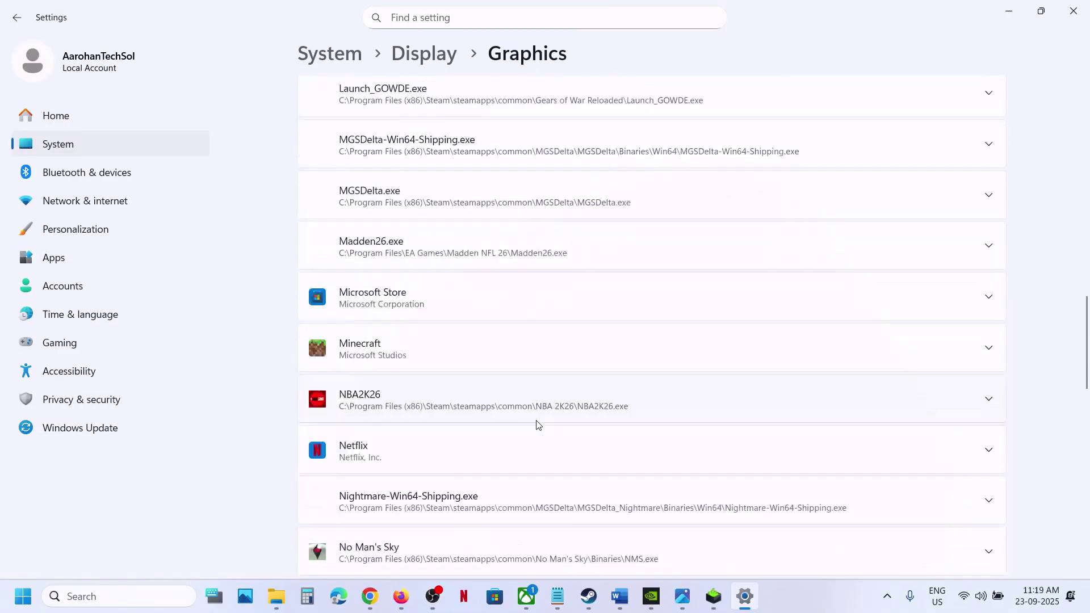
scroll(538, 425, "down", 11)
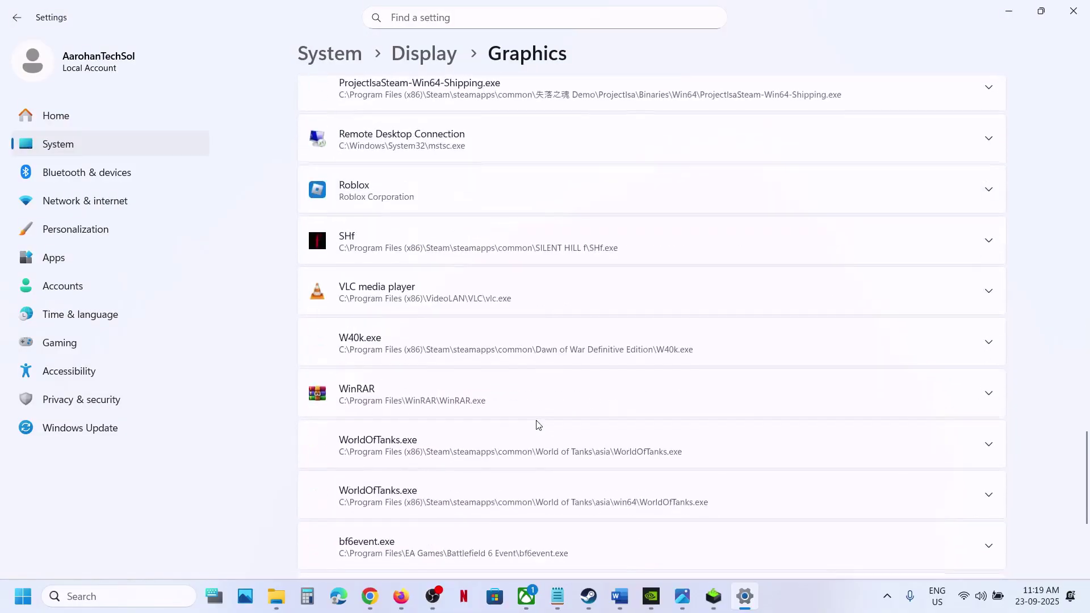
left_click(391, 246)
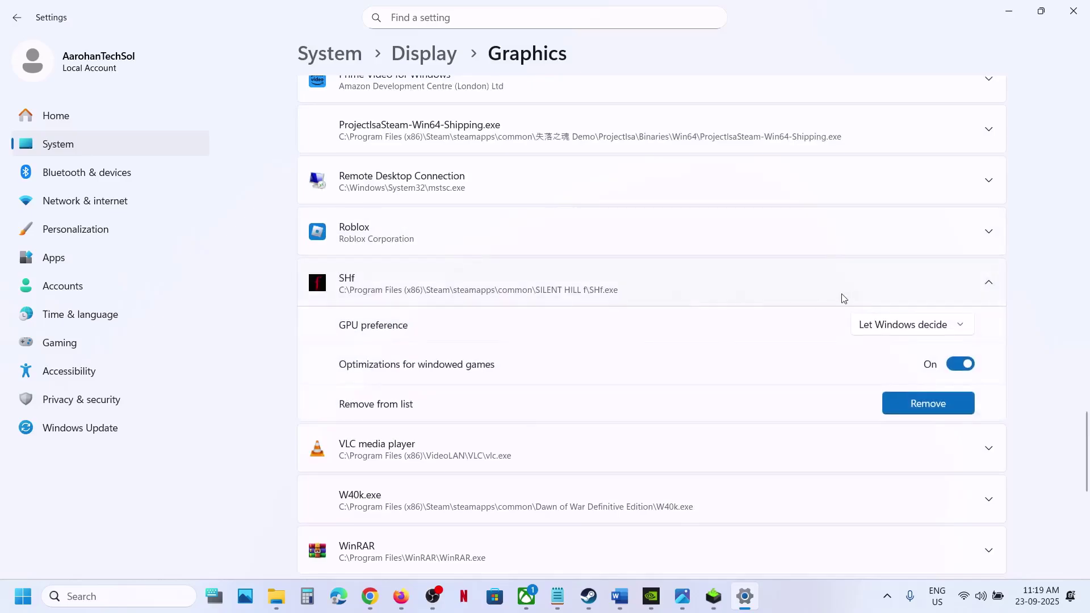
left_click(890, 328)
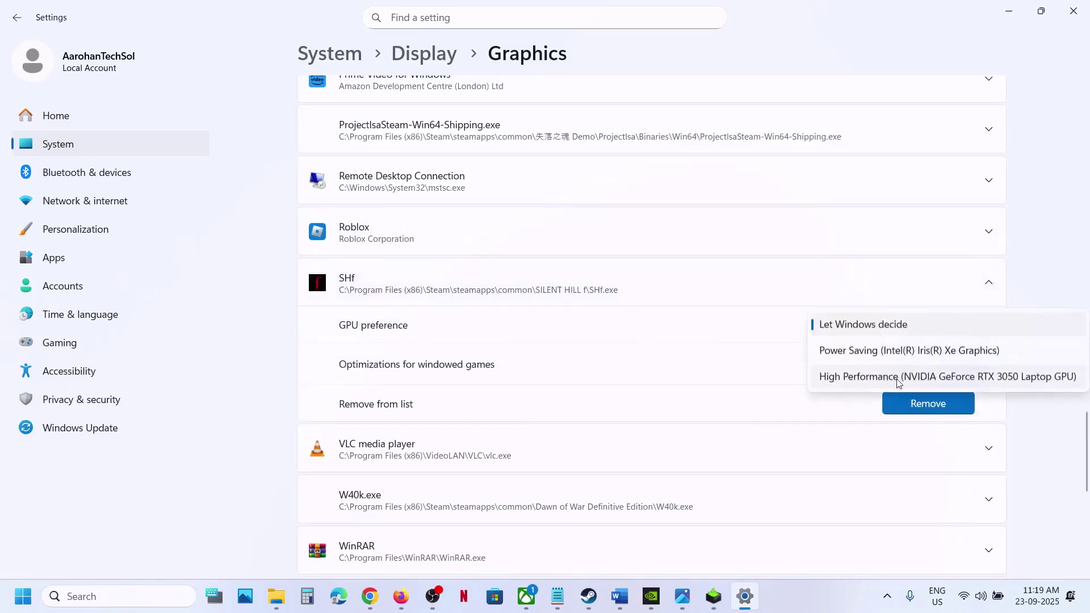
left_click(927, 378)
Step: Add the SHf-Win64-Shipping application from SILENT HILL f\SHf\Binaries\Win64 as another desktop app in the graphics list
scroll(611, 273, "up", 20)
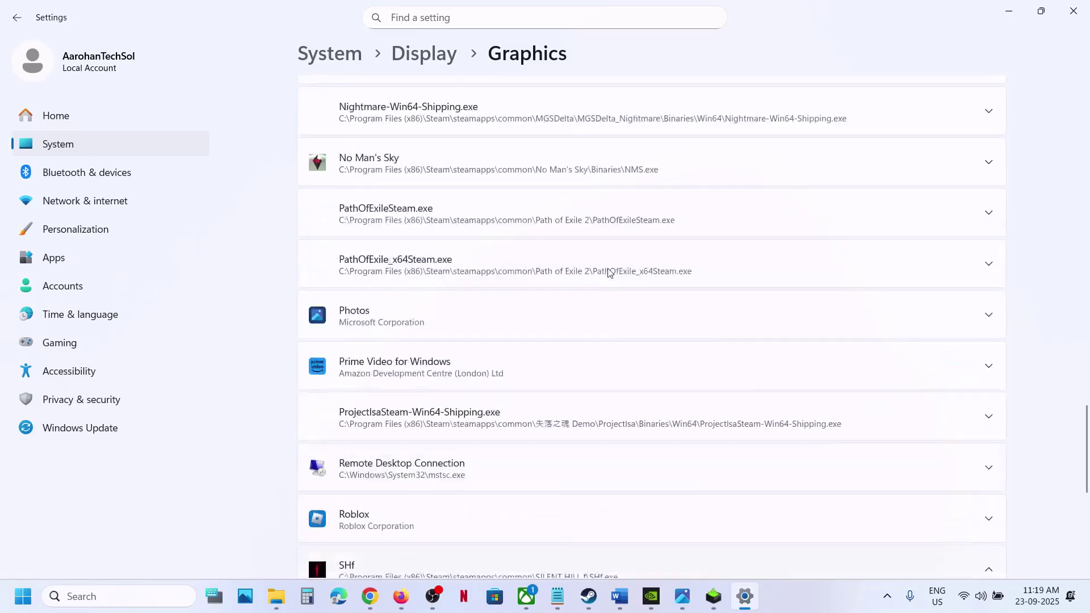
scroll(618, 271, "down", 1)
left_click(832, 391)
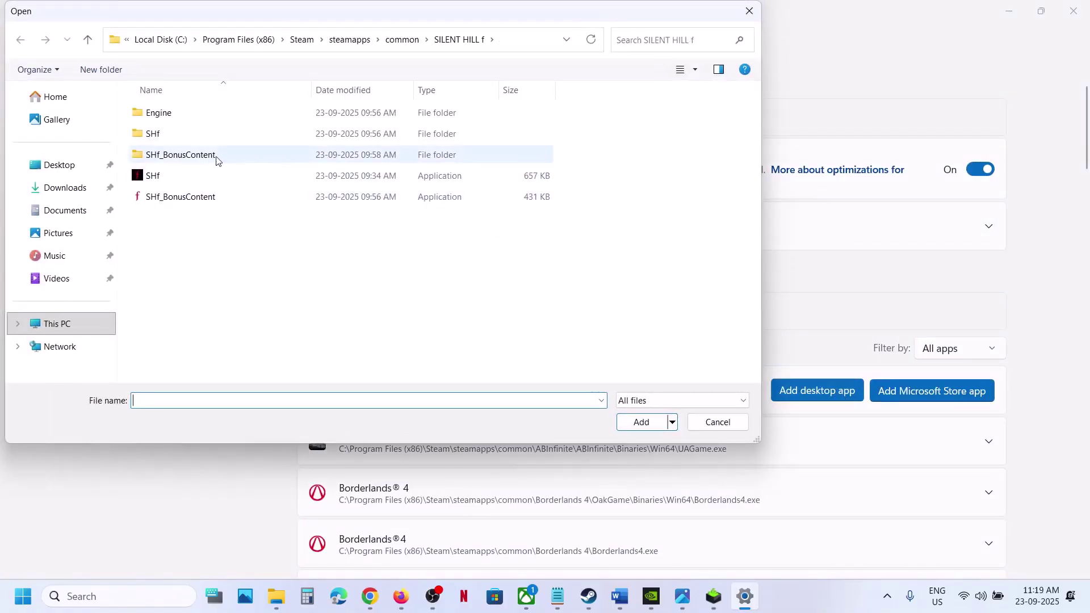
double_click(160, 135)
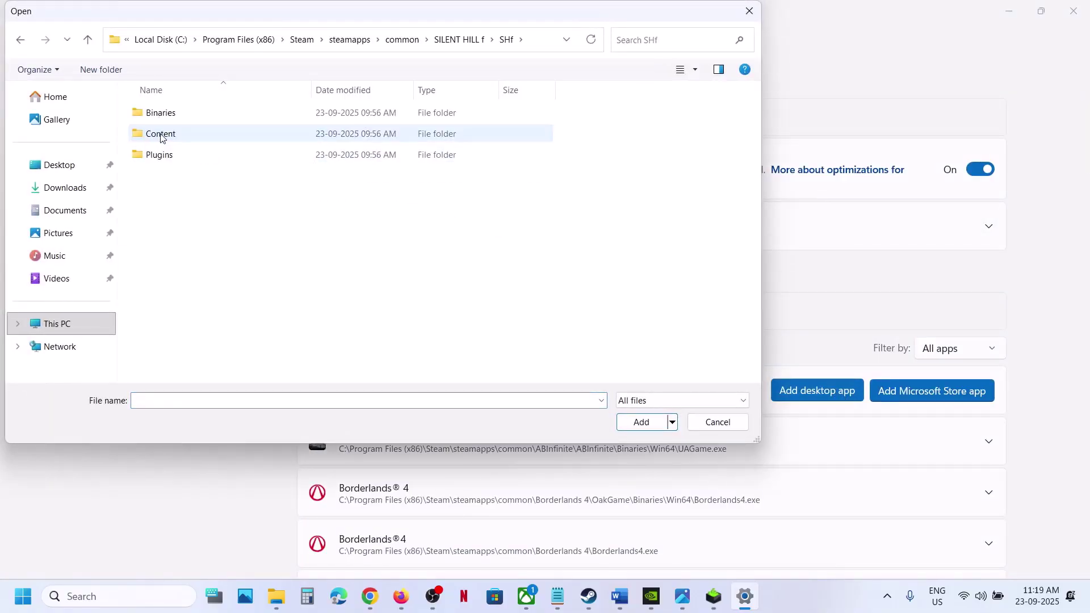
double_click(165, 116)
double_click(166, 116)
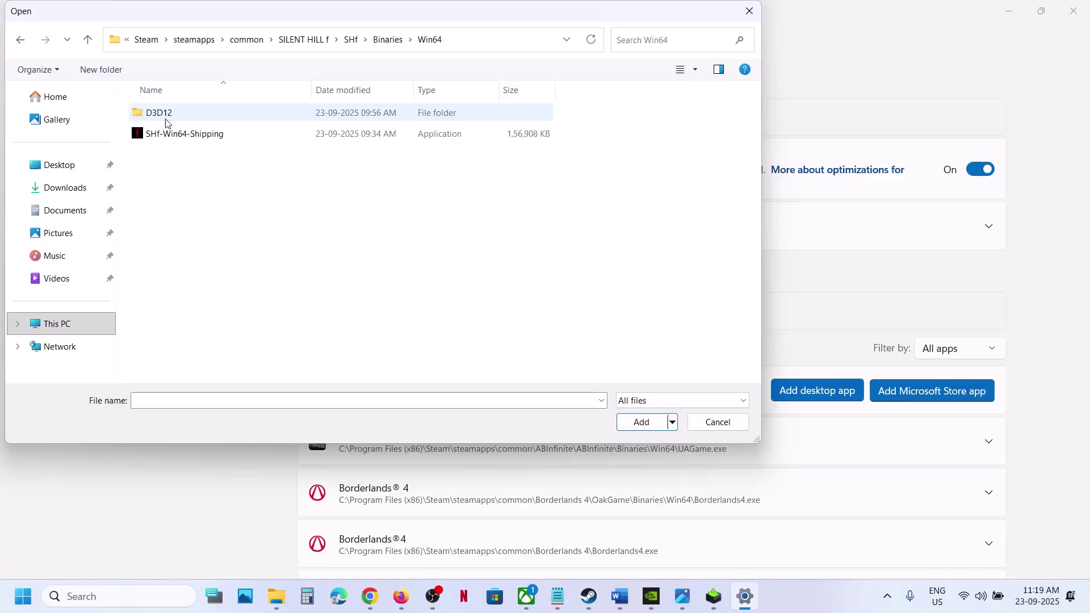
left_click(199, 136)
left_click(641, 423)
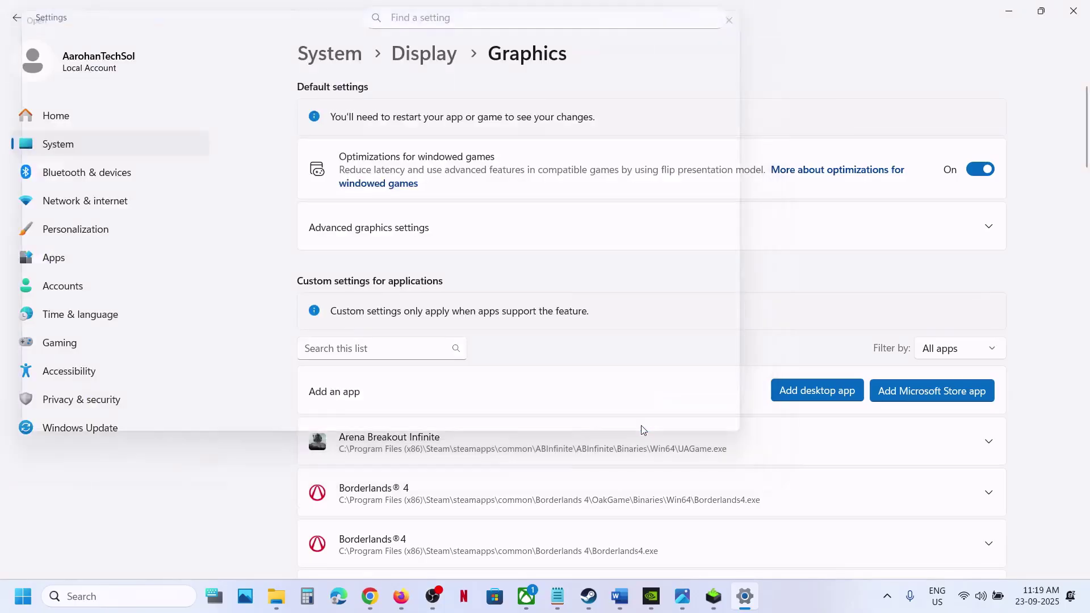
Step: Set the SILENT HILL f entry's GPU preference to High Performance (NVIDIA GeForce RTX 3050 Laptop GPU), and close Settings
scroll(546, 478, "down", 10)
scroll(547, 478, "down", 15)
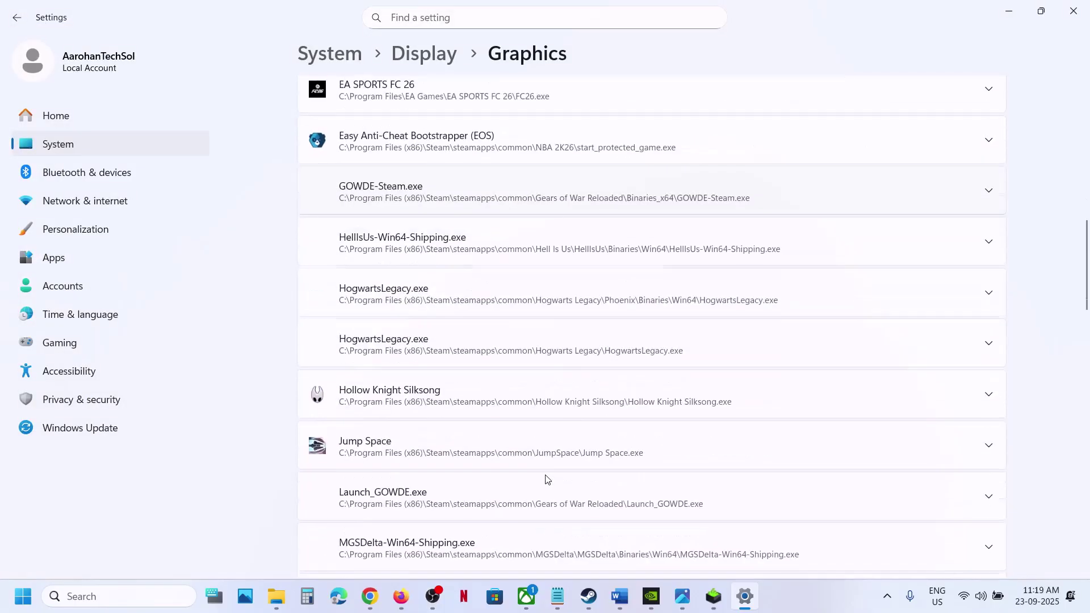
scroll(546, 480, "down", 8)
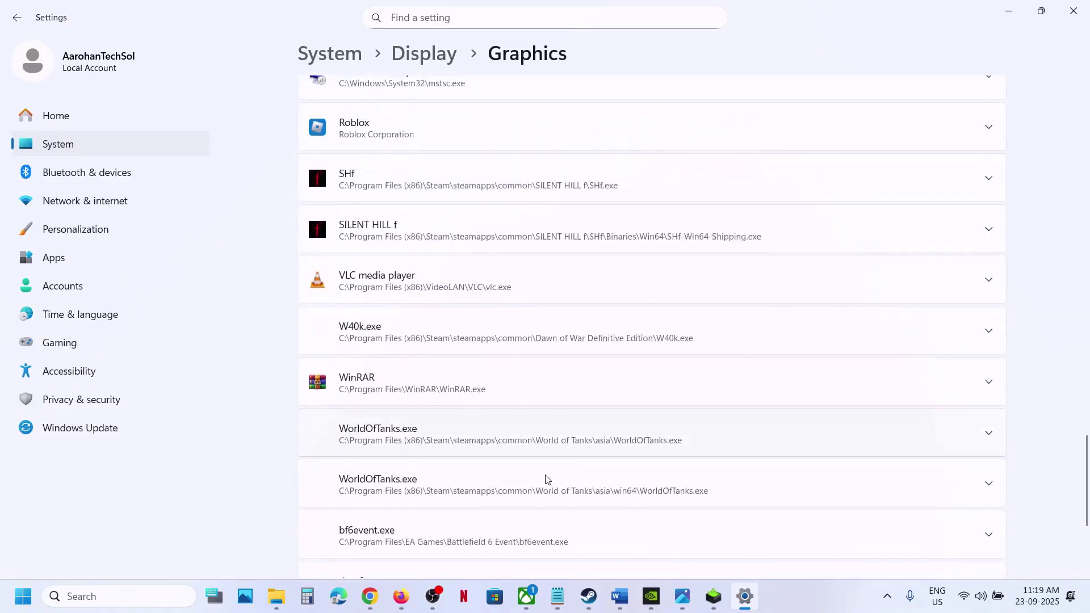
scroll(547, 480, "up", 3)
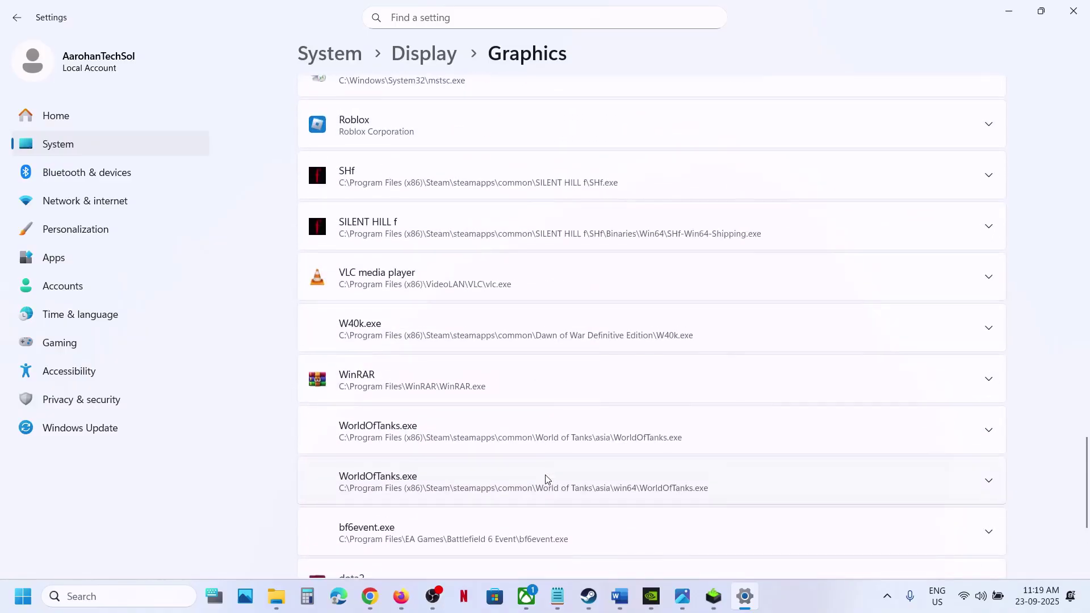
left_click(597, 235)
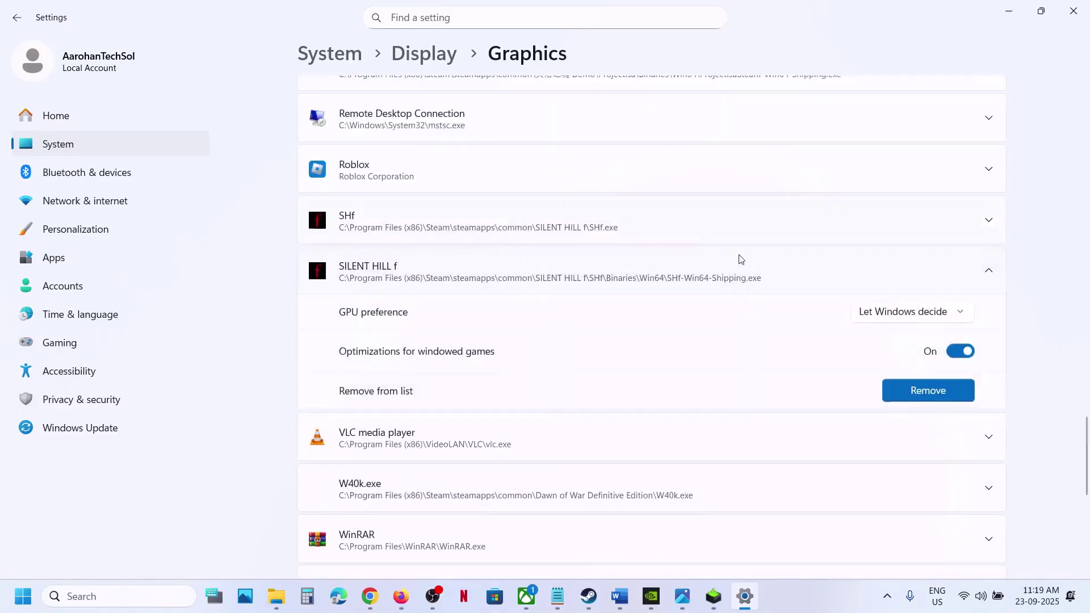
left_click(878, 311)
left_click(927, 365)
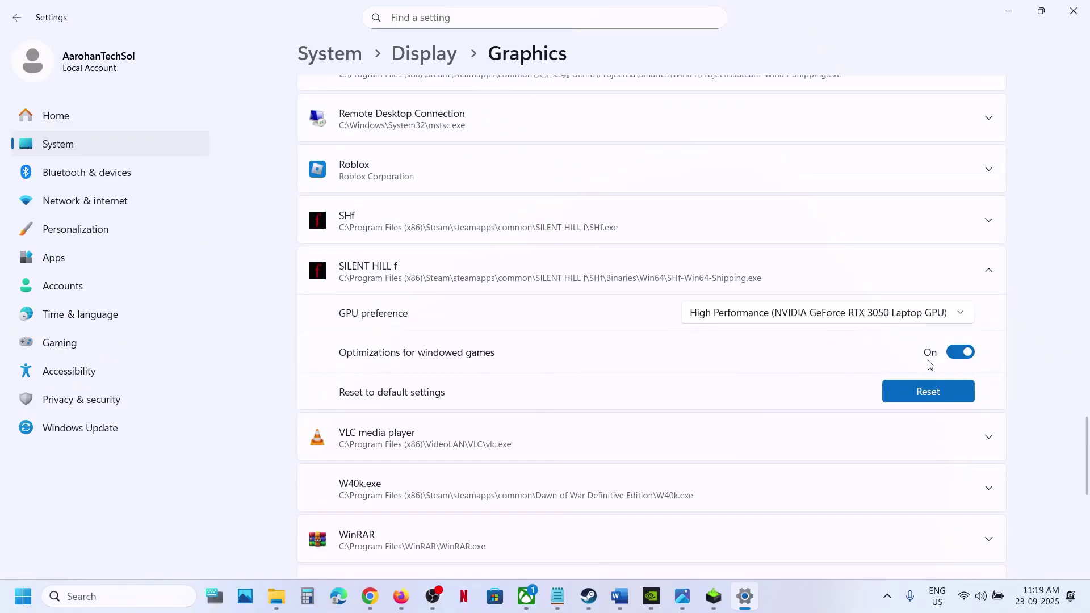
left_click(1080, 13)
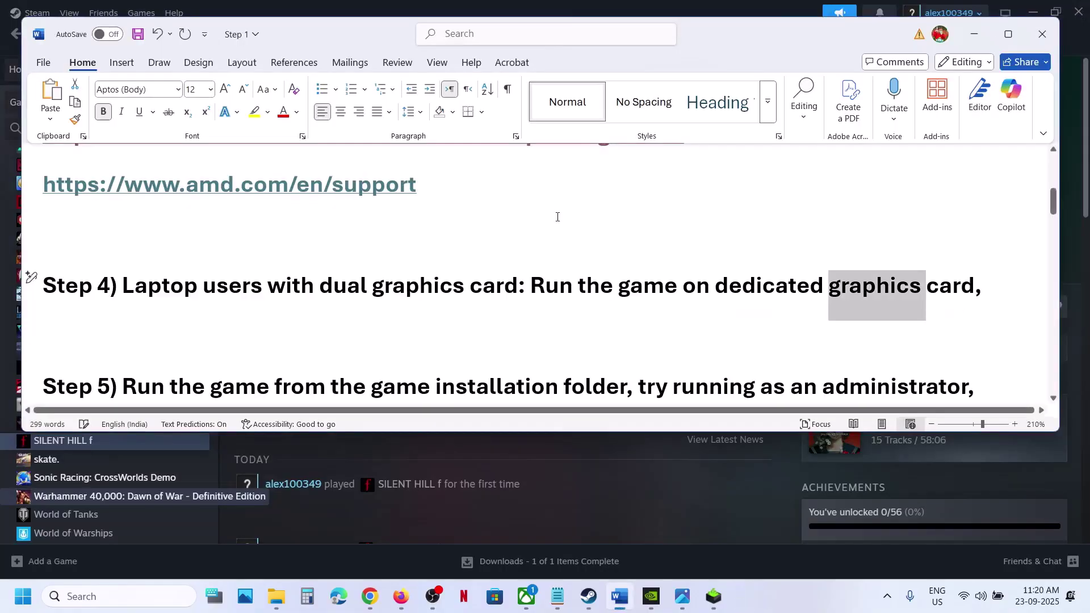
Step: Select "from the game installation folder," in Step 5 of the Word document, and browse SILENT HILL f's local files from Steam
scroll(405, 252, "down", 3)
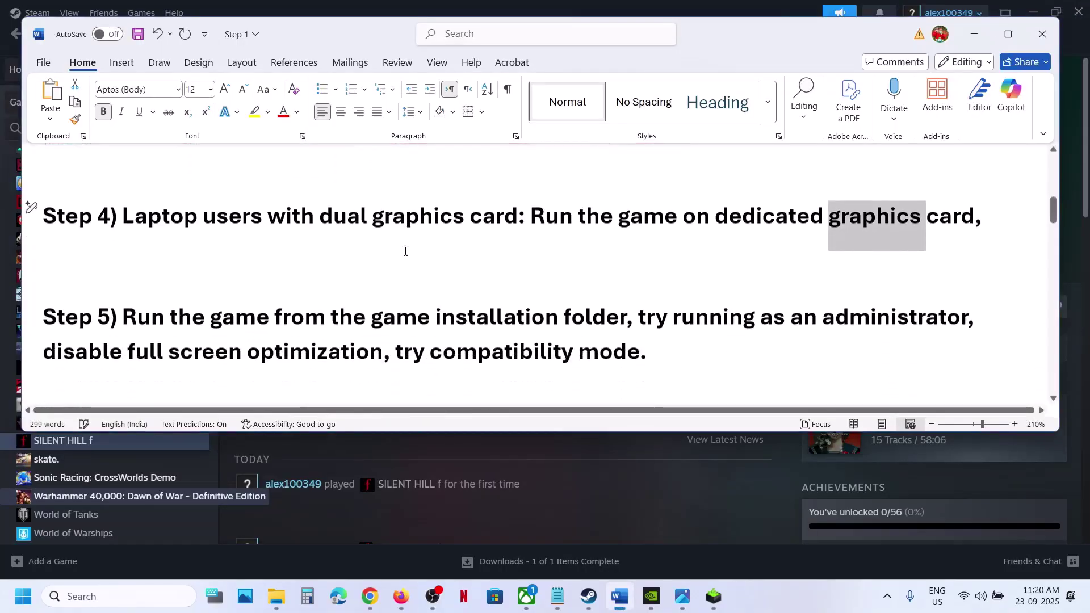
left_click_drag(295, 284, 632, 283)
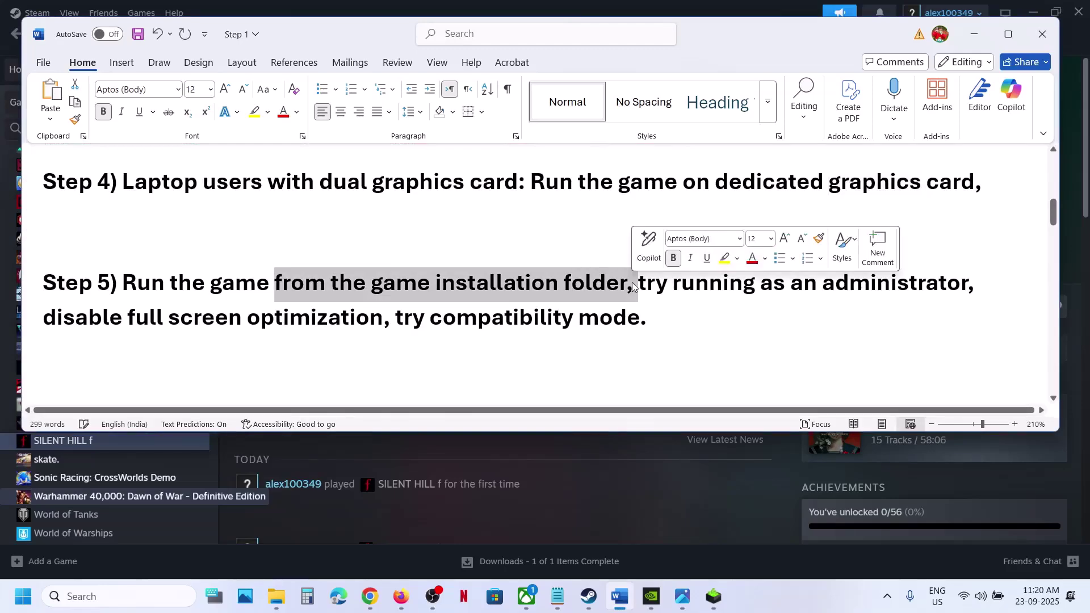
left_click(511, 490)
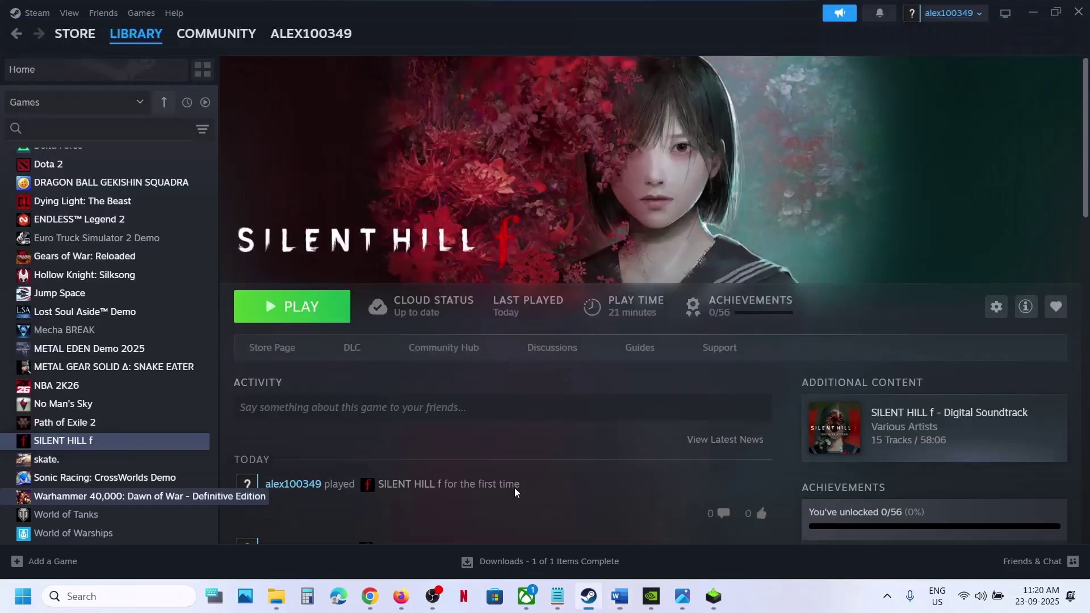
right_click(96, 441)
mouse_move(136, 523)
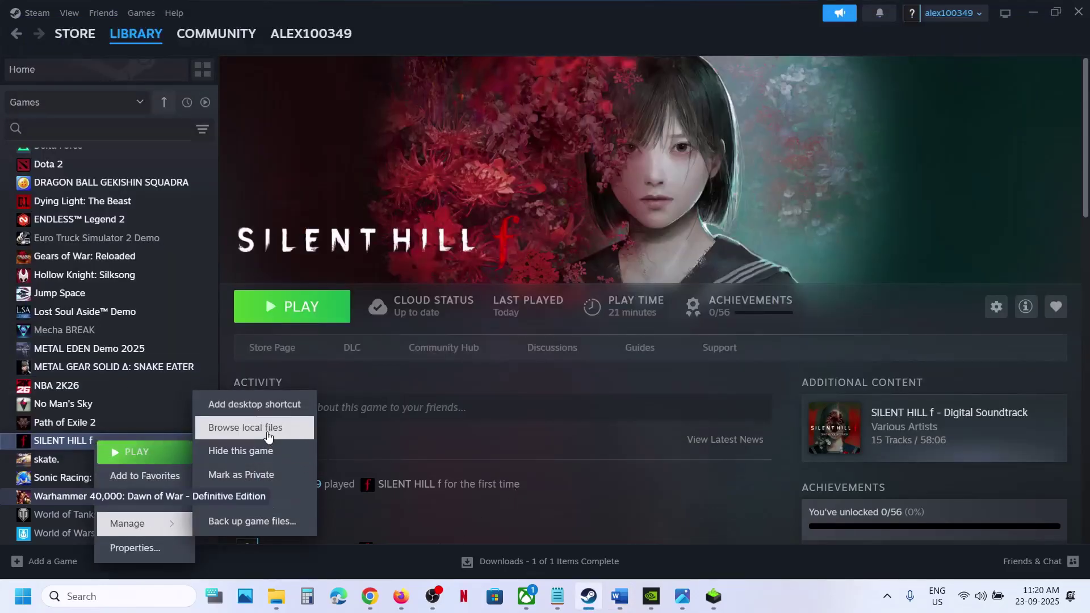
left_click(269, 435)
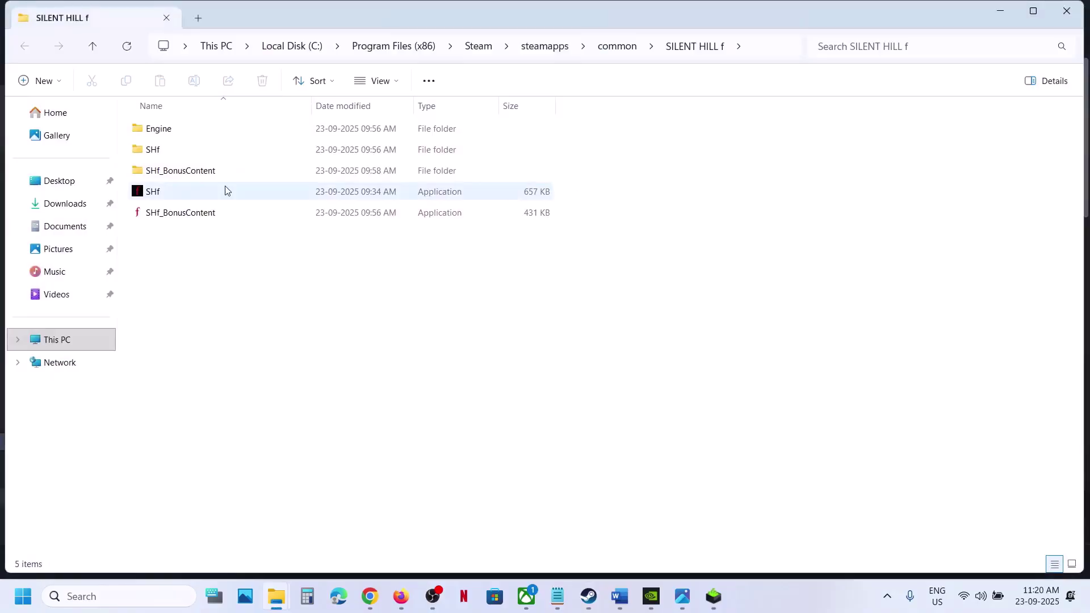
Step: Go to the SHf\Binaries\Win64 subfolder of the SILENT HILL f installation folder
mouse_move(200, 189)
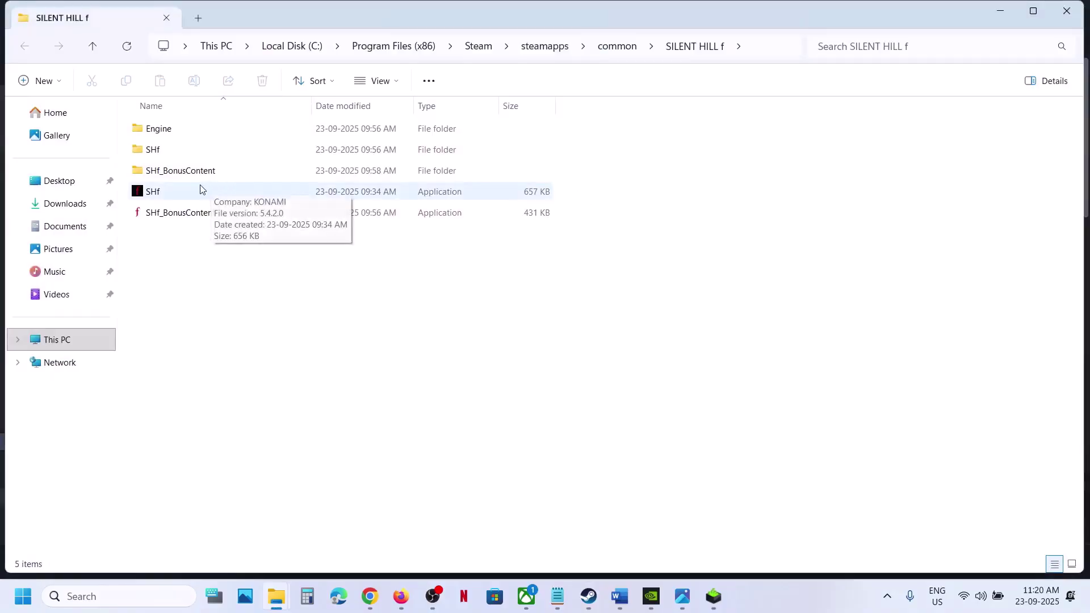
left_click(152, 153)
double_click(162, 153)
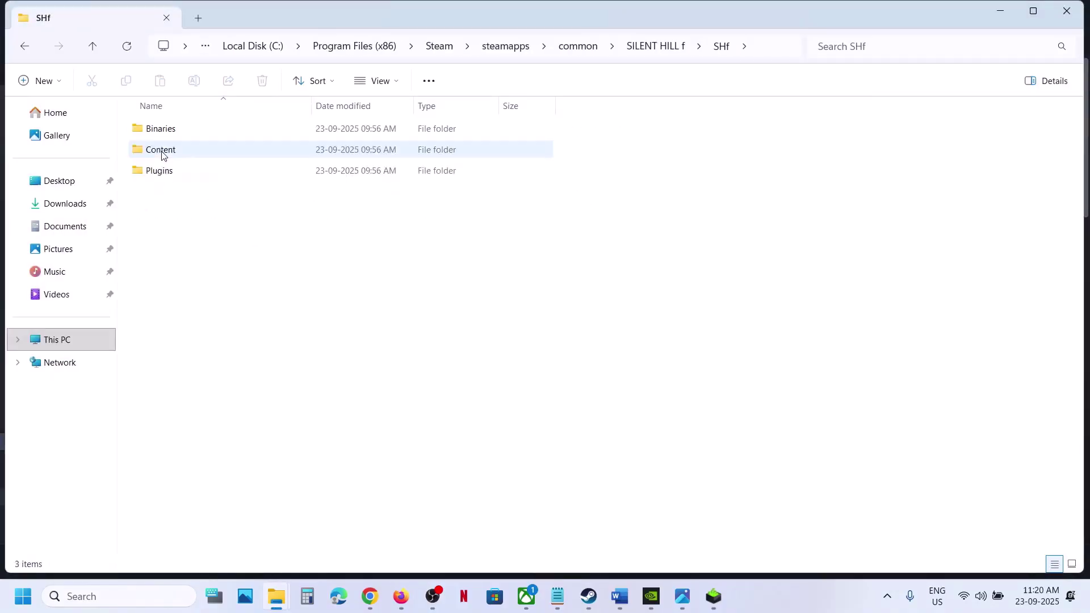
double_click(168, 136)
left_click(169, 137)
double_click(170, 137)
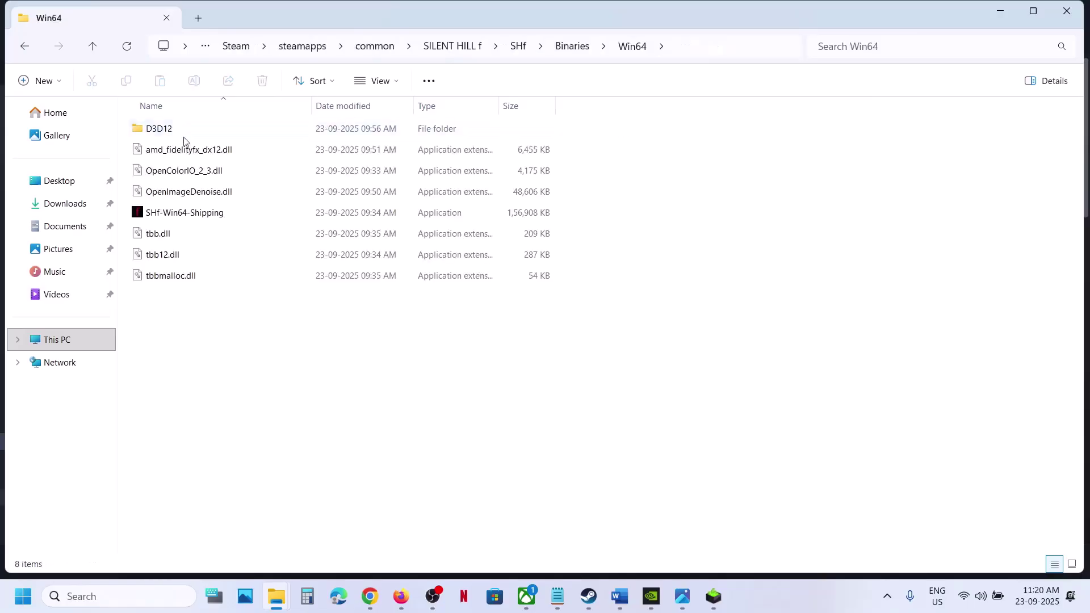
Step: Set SHf-Win64-Shipping to run as an administrator in its compatibility properties, and apply the change
left_click(175, 213)
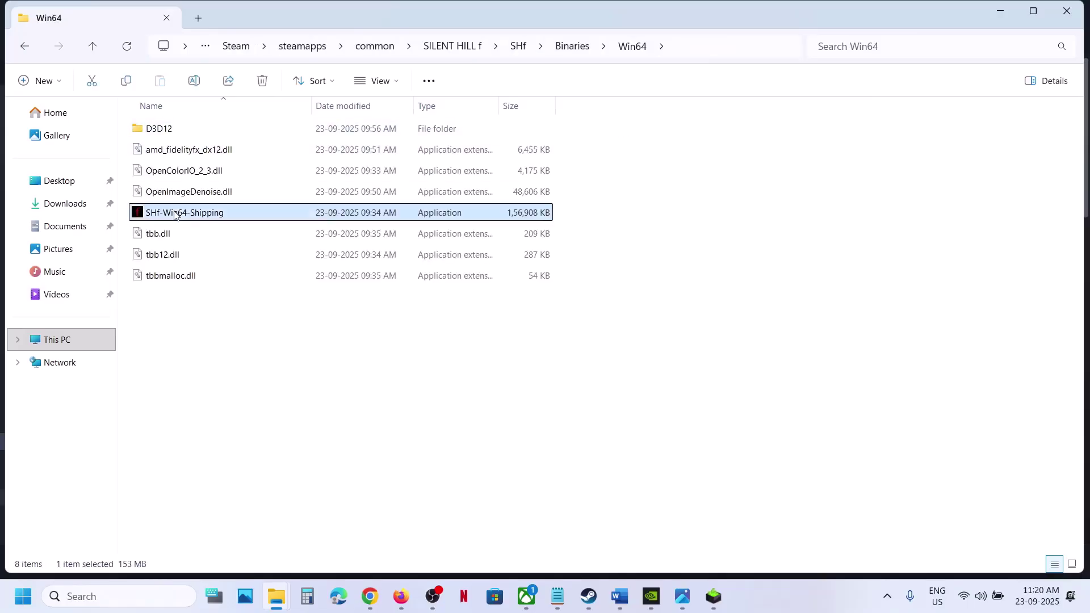
right_click(207, 216)
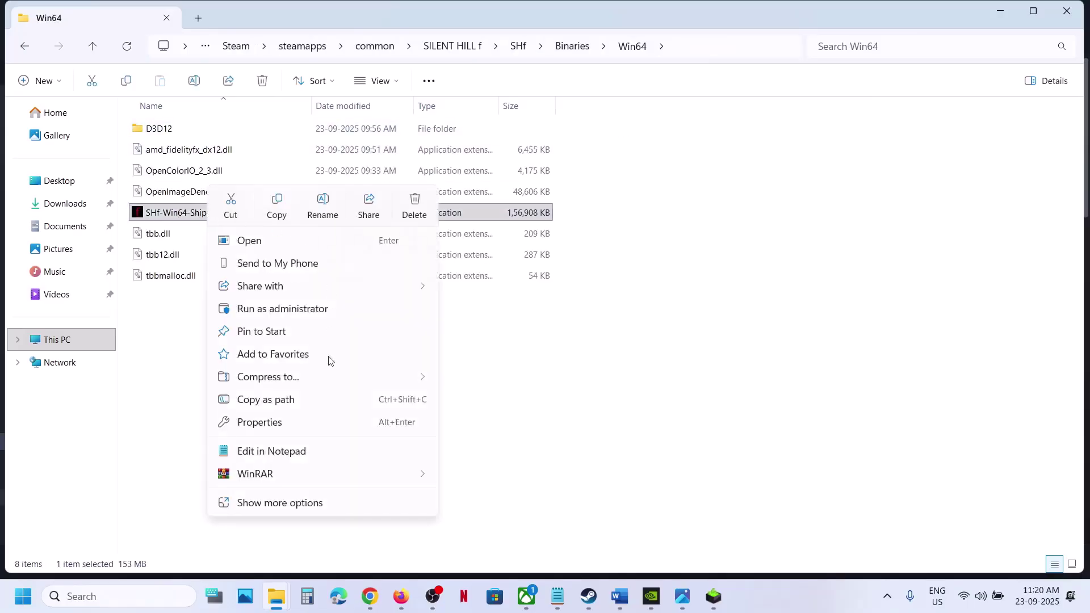
left_click(272, 423)
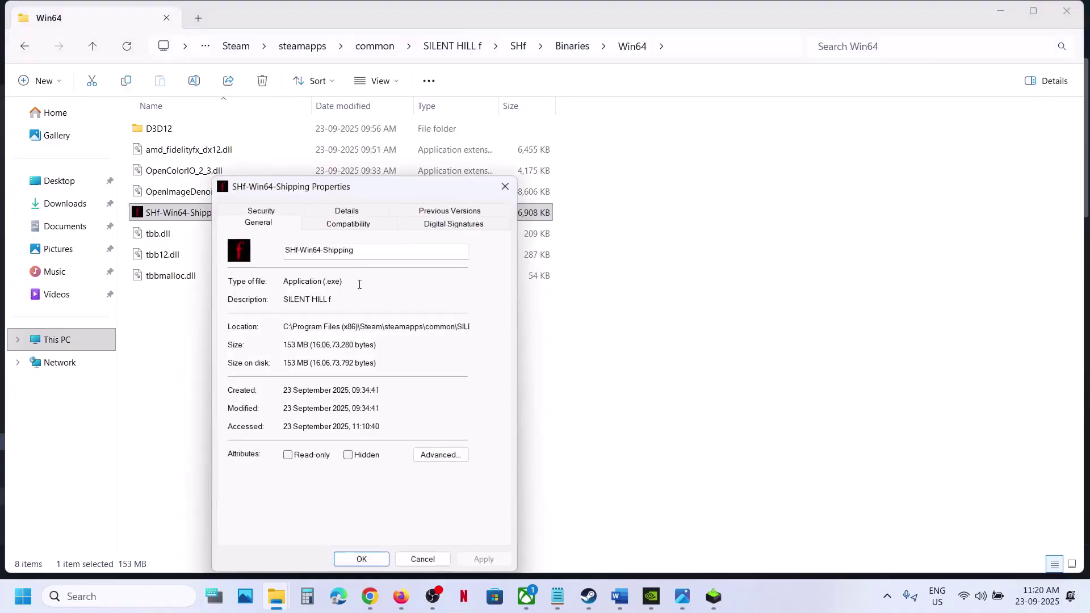
left_click(335, 227)
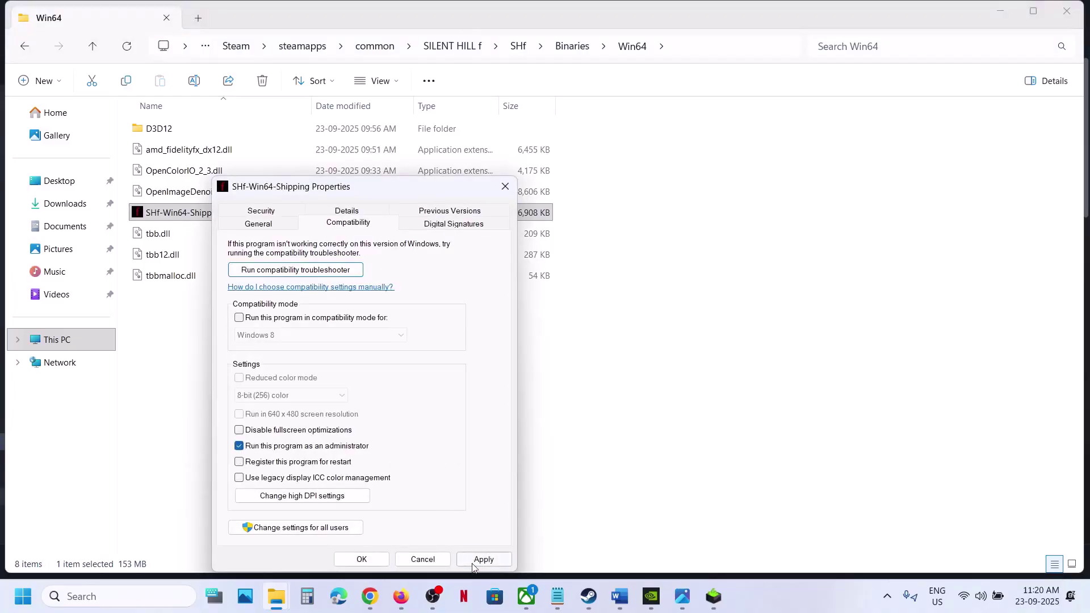
left_click(473, 562)
left_click(361, 559)
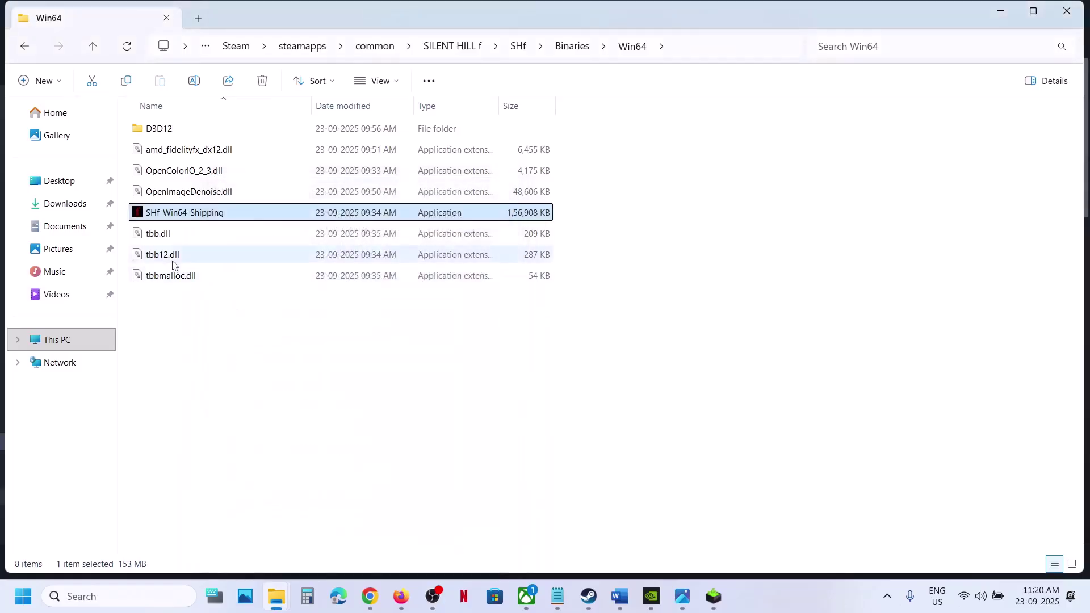
Step: Enable Windows 8 compatibility mode in SHf-Win64-Shipping's compatibility properties and apply the change
right_click(182, 214)
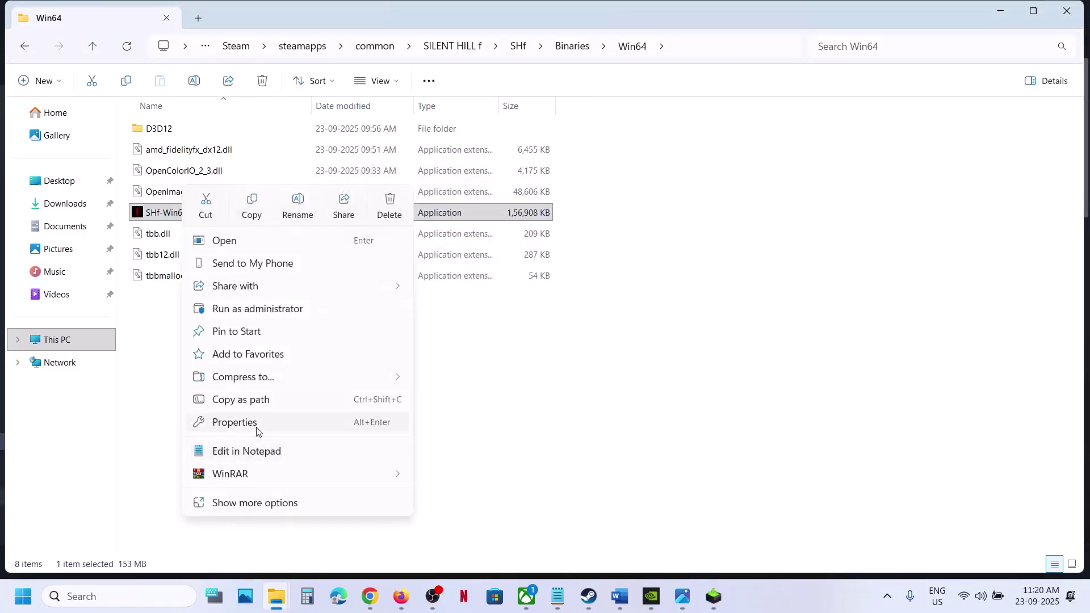
left_click(257, 424)
left_click(323, 225)
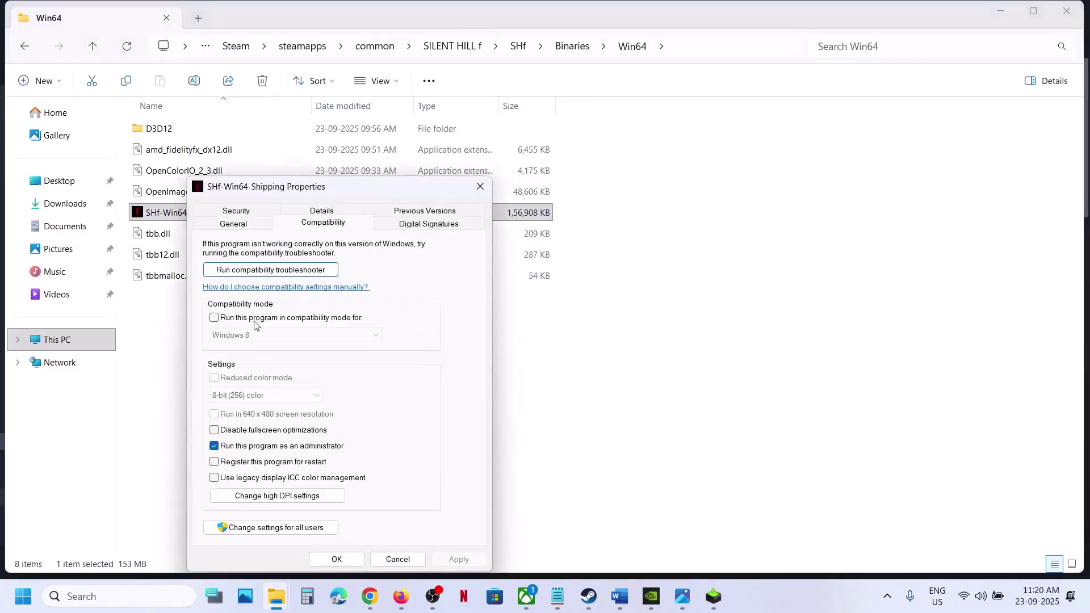
left_click(215, 318)
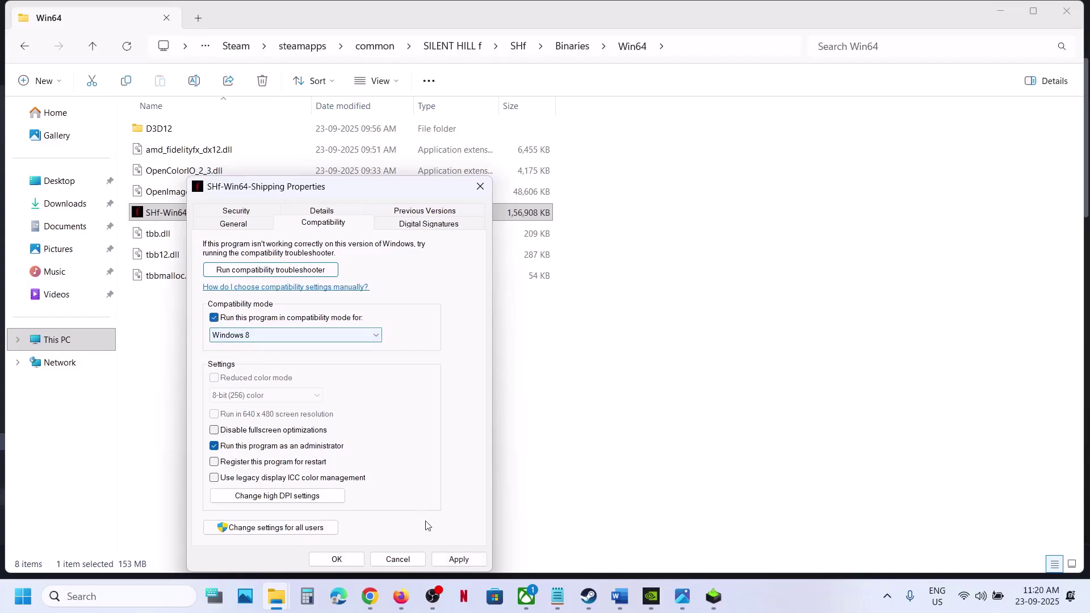
left_click(454, 560)
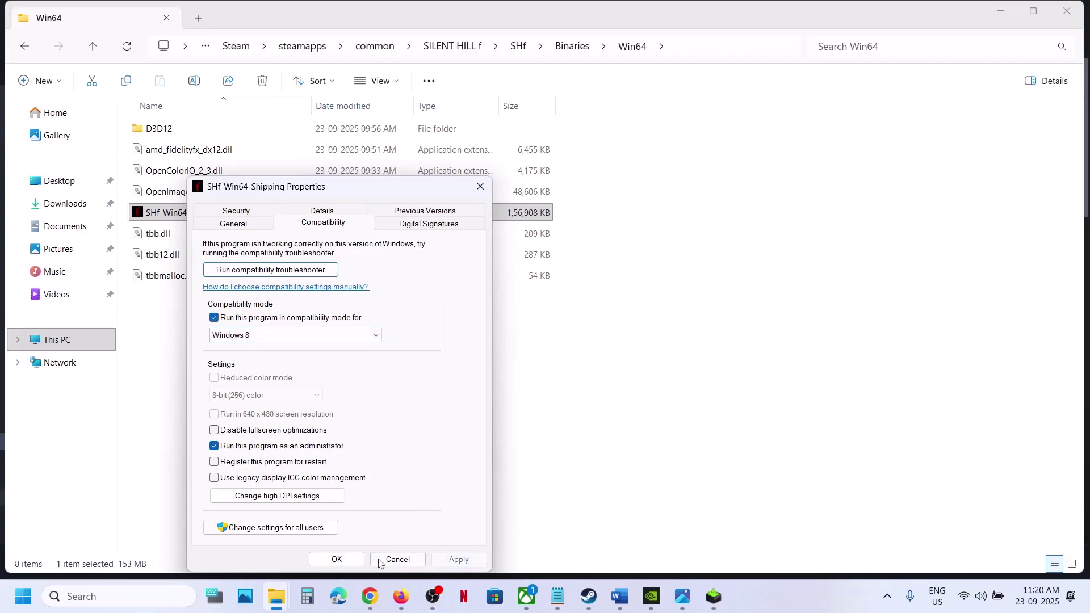
Step: Set SHf-Win64-Shipping's compatibility mode to Windows 7, disable fullscreen optimizations, apply the change, and close its properties
left_click(287, 336)
left_click(263, 375)
left_click(454, 559)
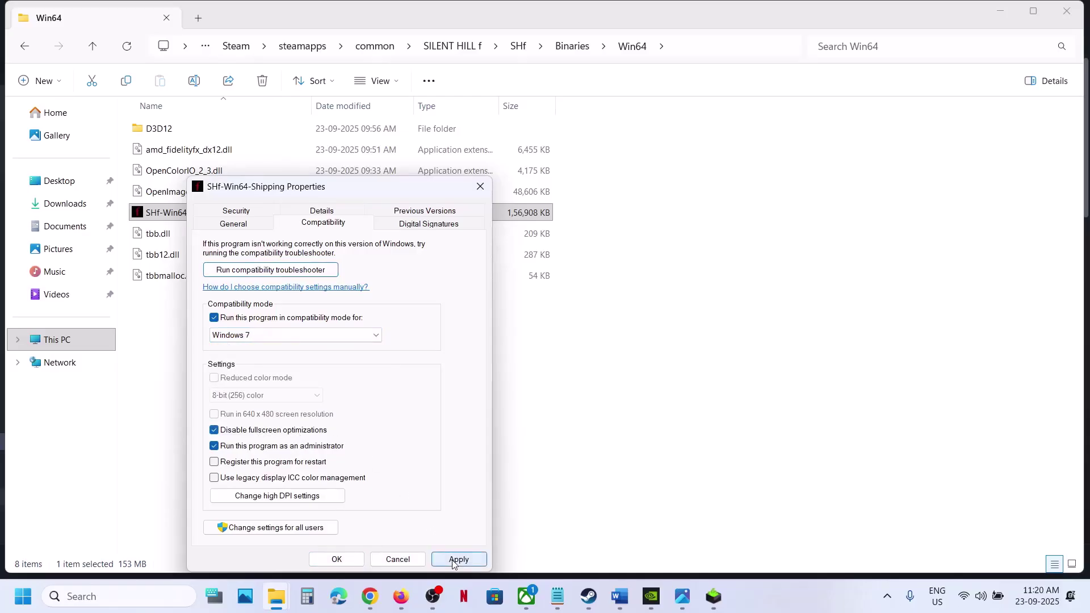
left_click(340, 560)
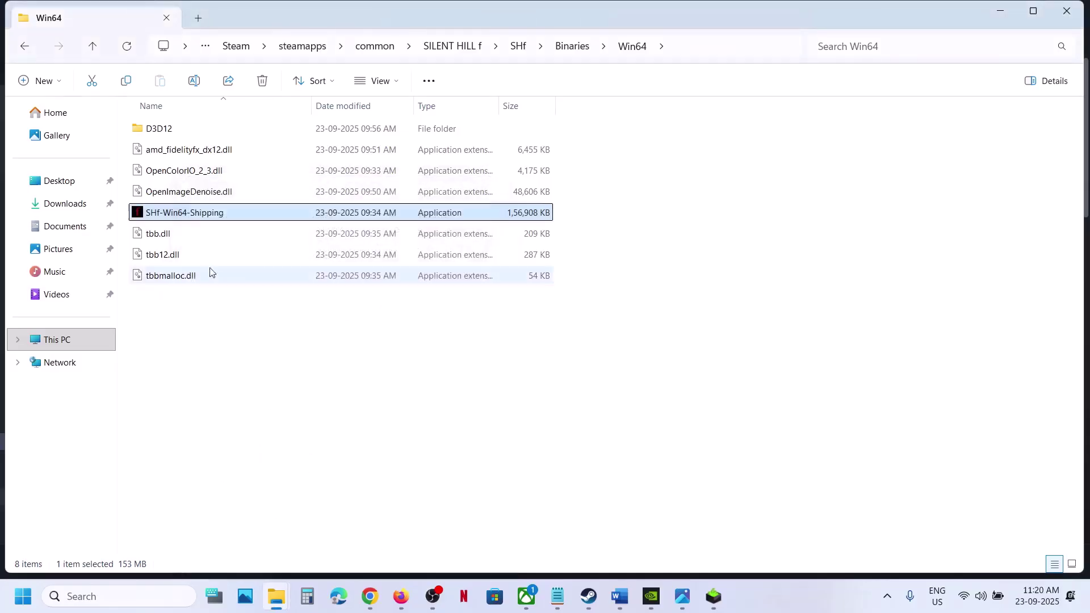
Step: Turn compatibility mode and the disabling of fullscreen optimizations back off in SHf-Win64-Shipping's properties, and confirm
right_click(205, 219)
left_click(264, 422)
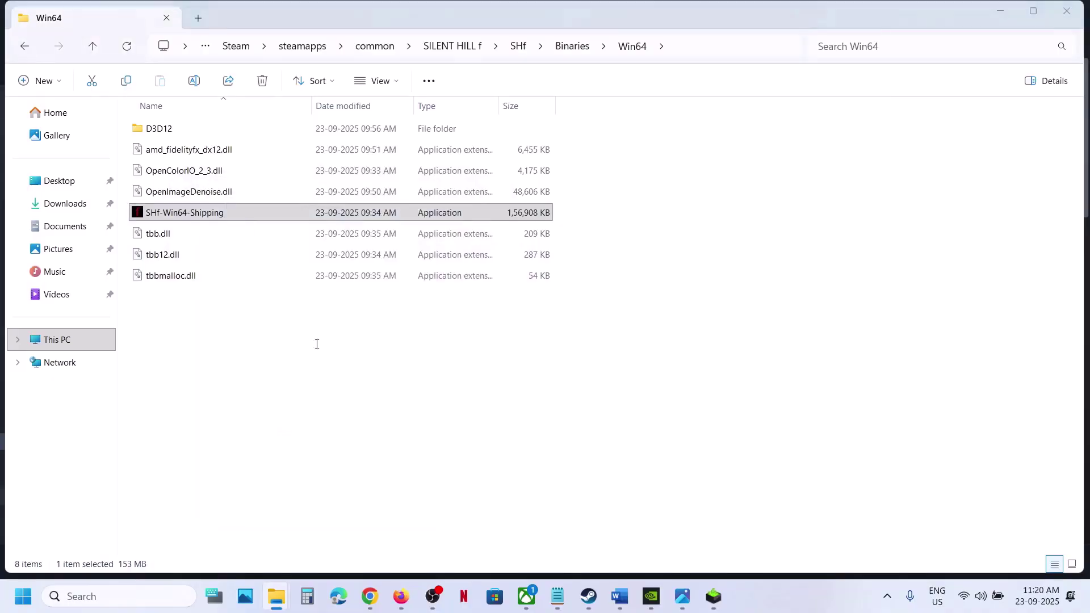
left_click(328, 227)
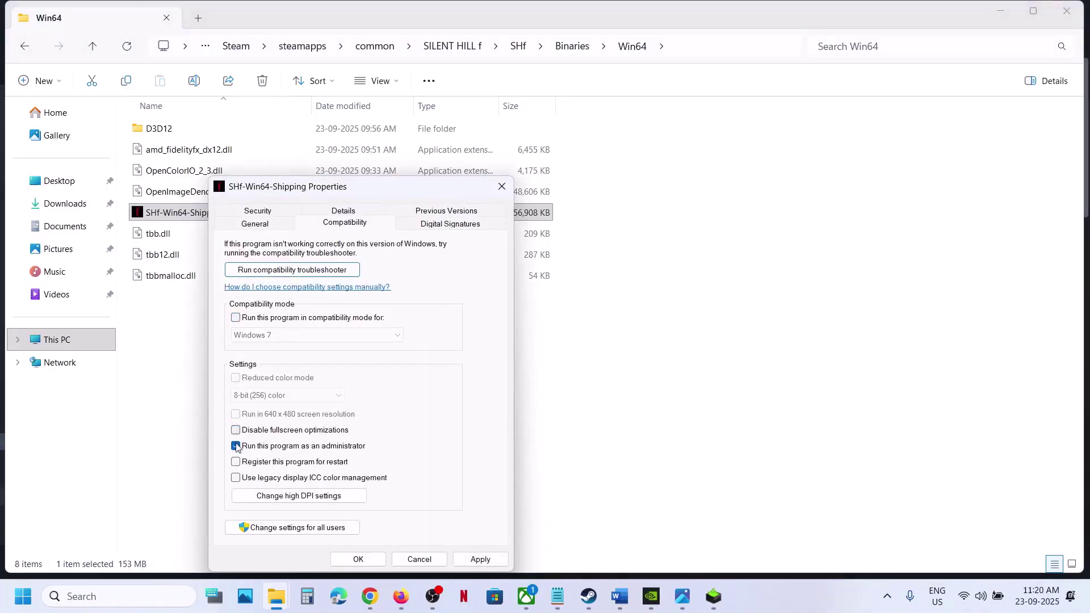
left_click(359, 559)
Step: Return to the main SILENT HILL f installation folder and check the available actions for the SHf application
left_click(98, 46)
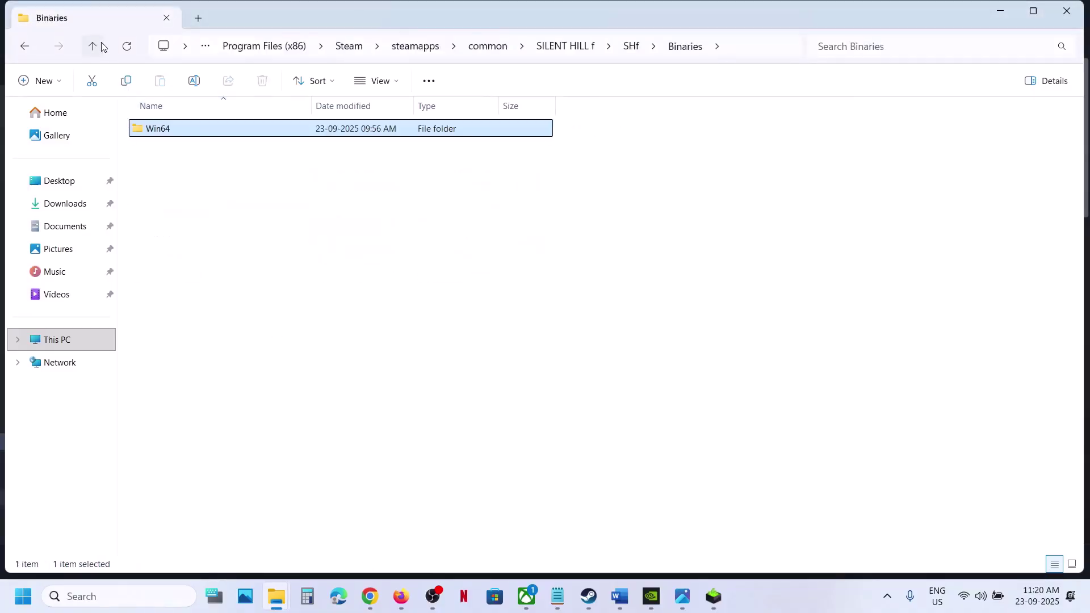
left_click(101, 46)
left_click(102, 46)
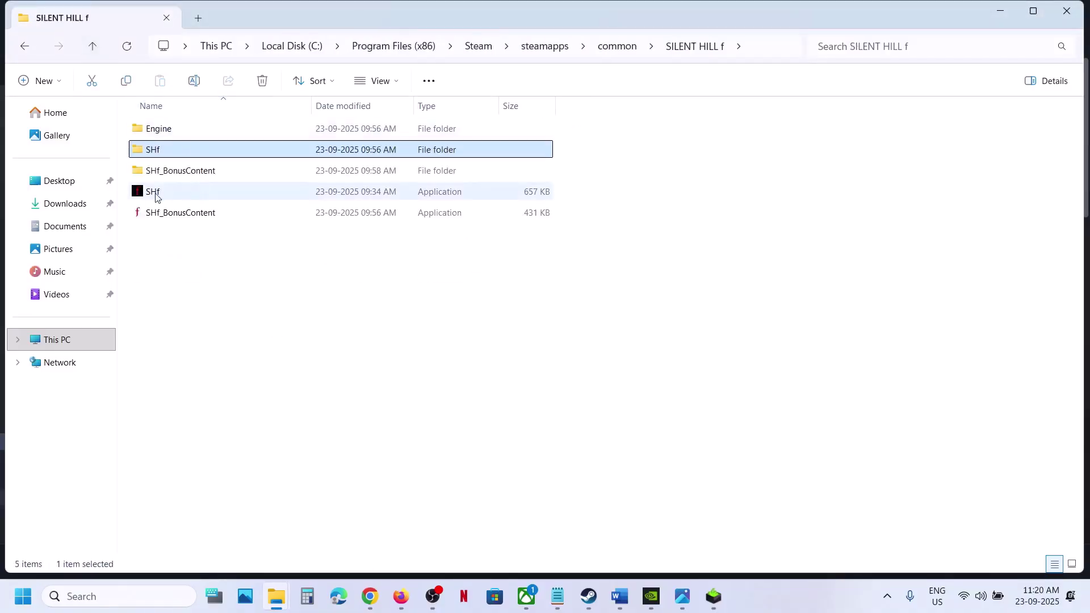
left_click(151, 191)
right_click(154, 191)
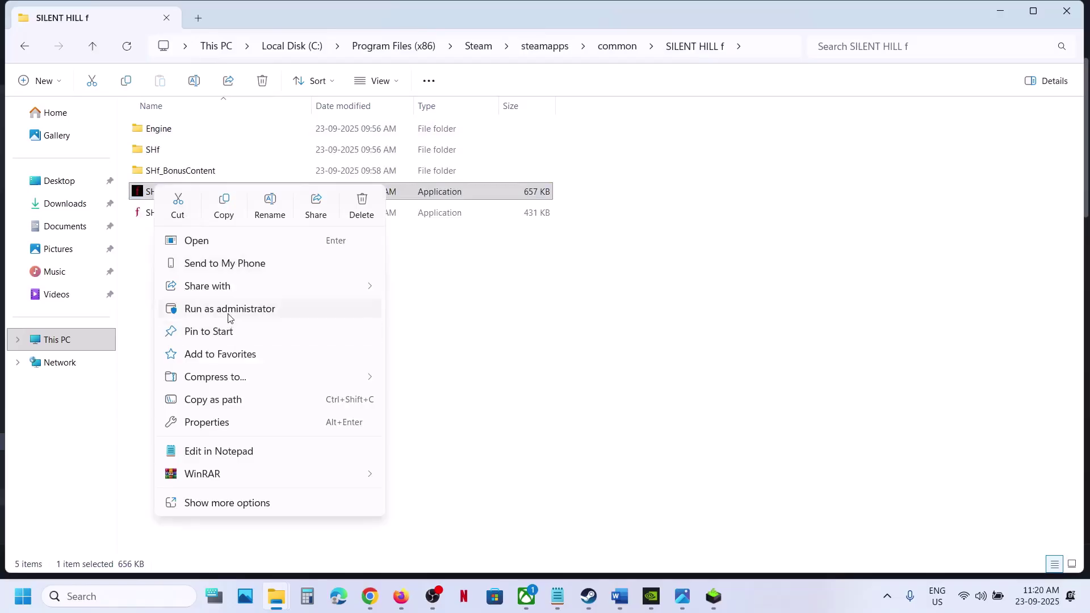
left_click(535, 366)
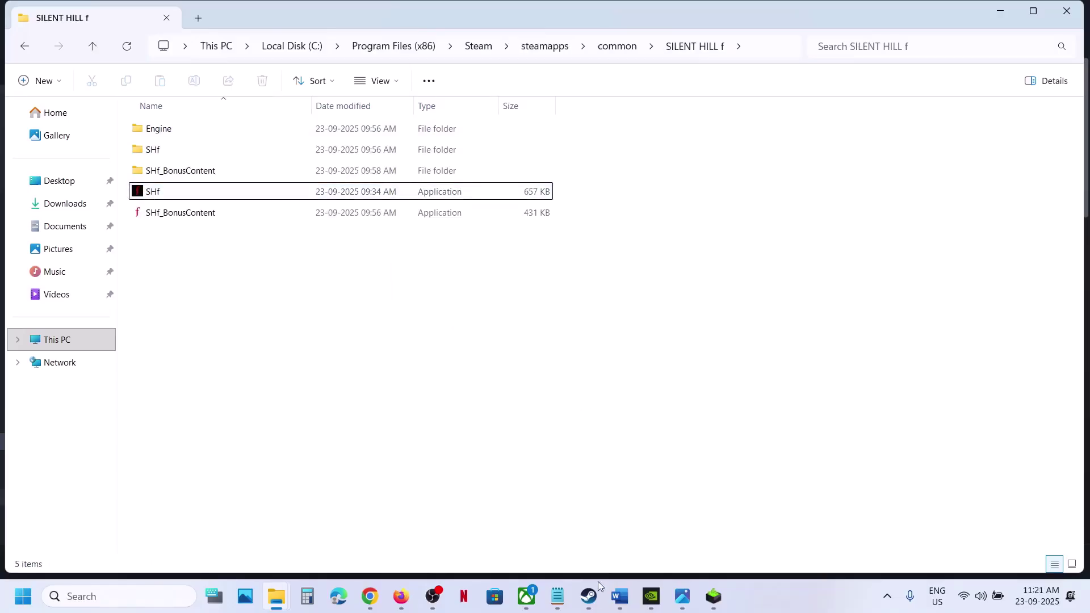
Step: Switch to the Word document and highlight Step 6's text "Allow the game exe file to Antivirus program Avast, norton" for reading
left_click(589, 596)
left_click(621, 596)
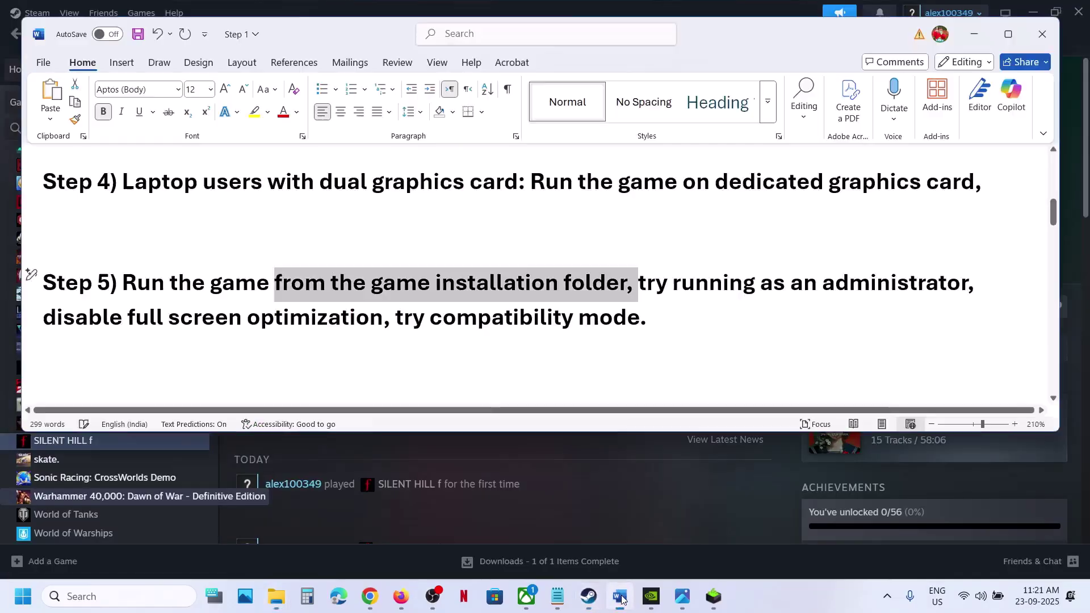
scroll(358, 343, "down", 3)
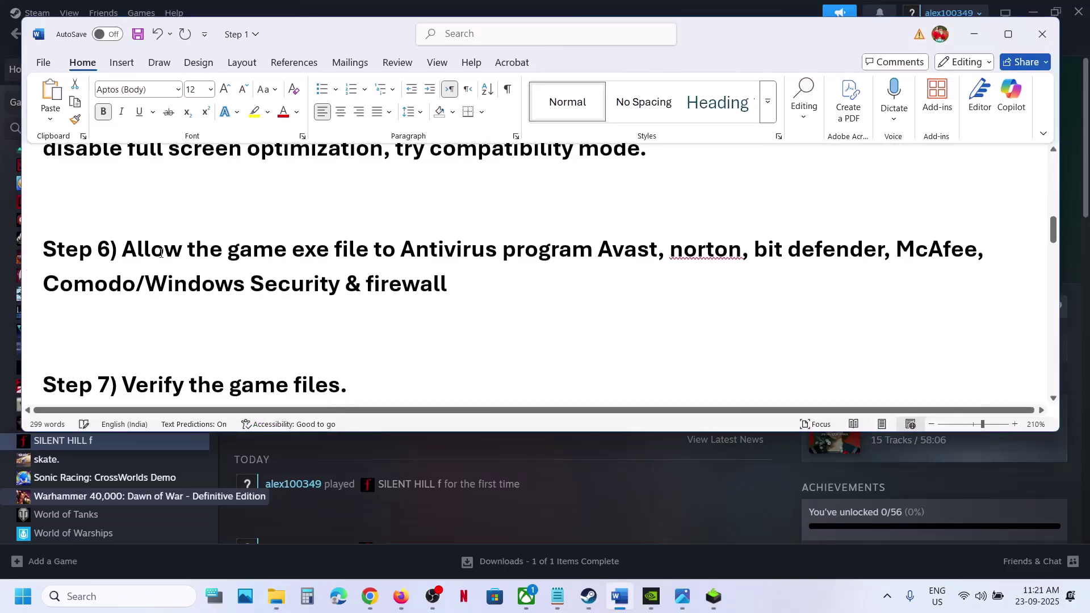
left_click_drag(123, 249, 742, 249)
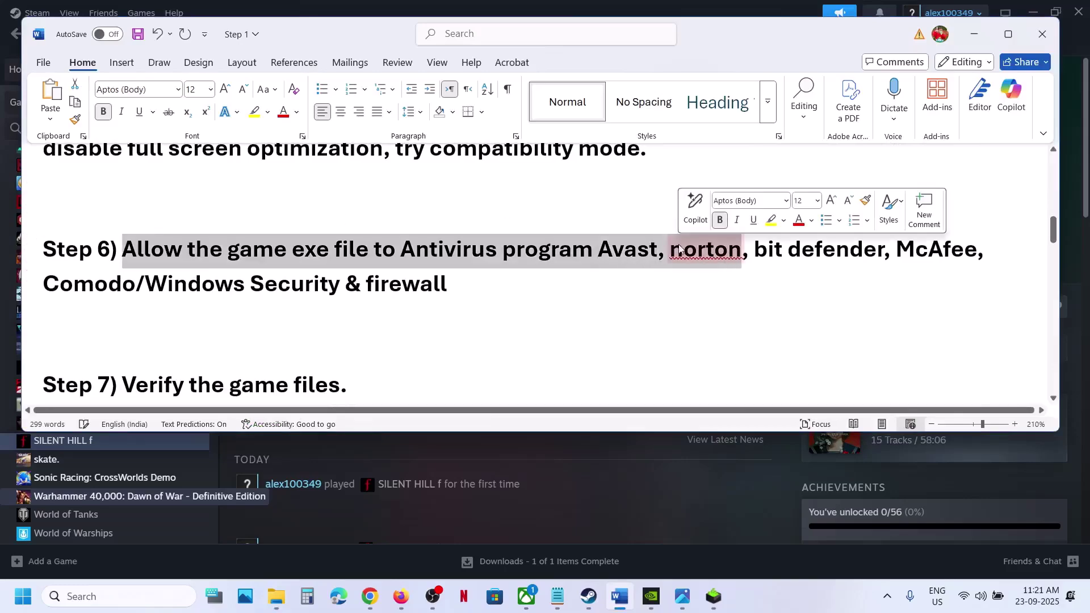
left_click(518, 273)
Step: Open the list of apps allowed through Controlled folder access in Windows Security's ransomware protection, granting the requested administrator permission
key("super+i")
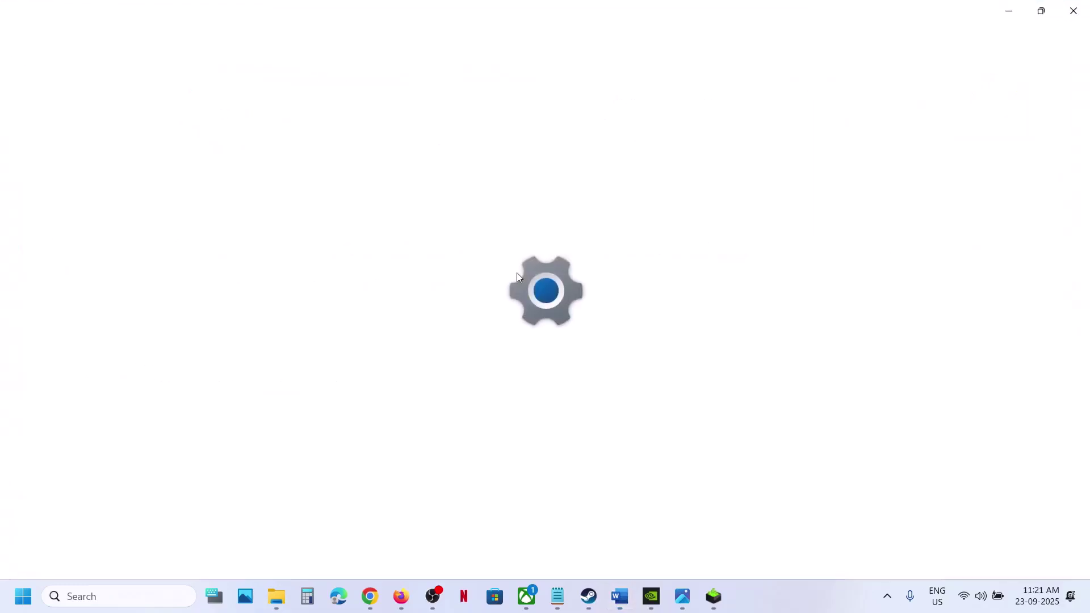
left_click(82, 401)
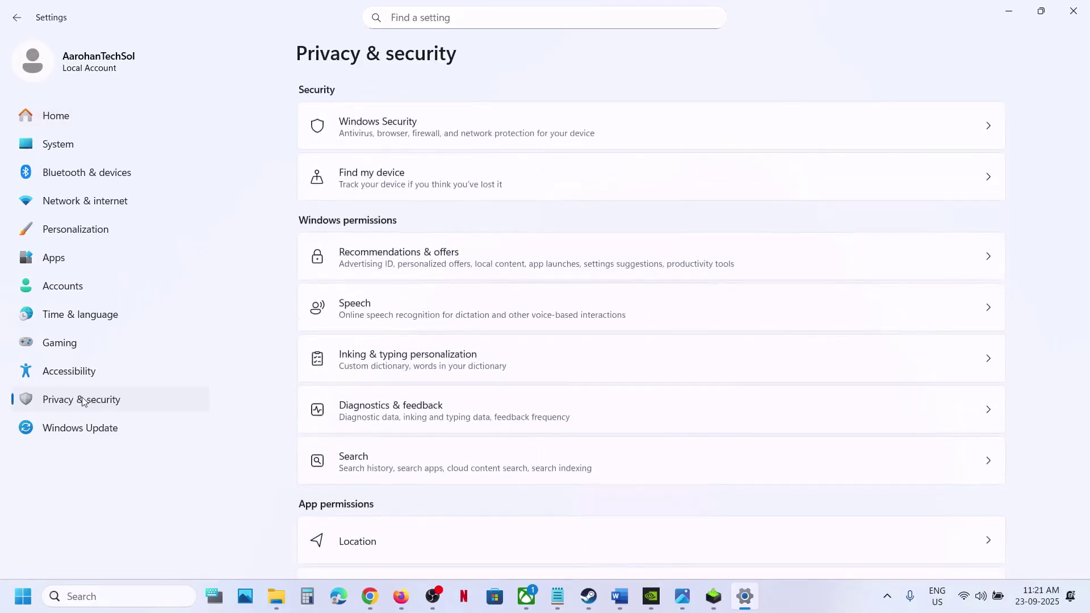
left_click(437, 136)
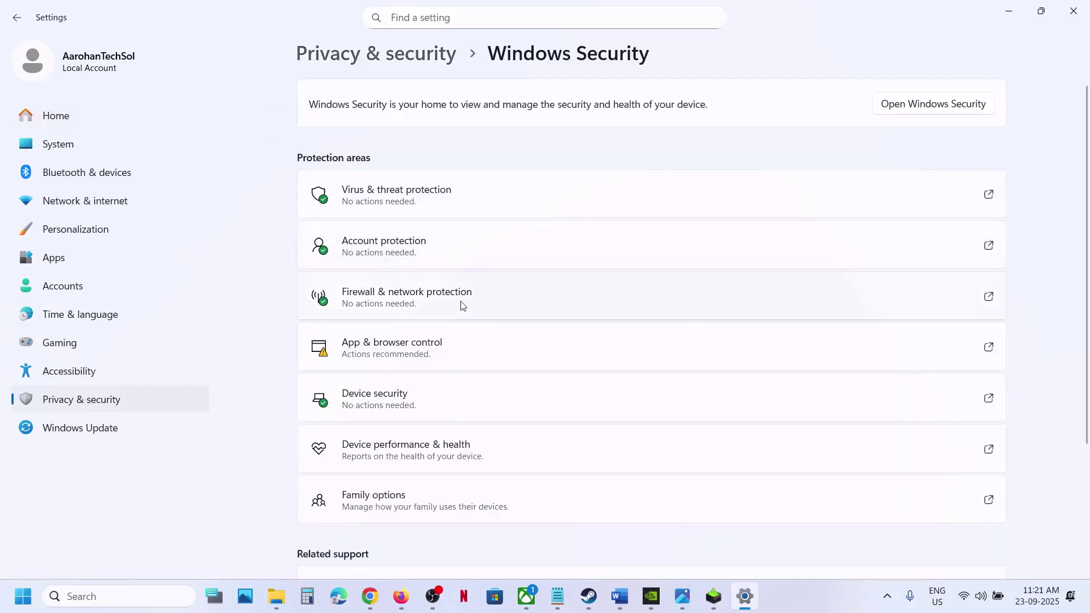
left_click(394, 203)
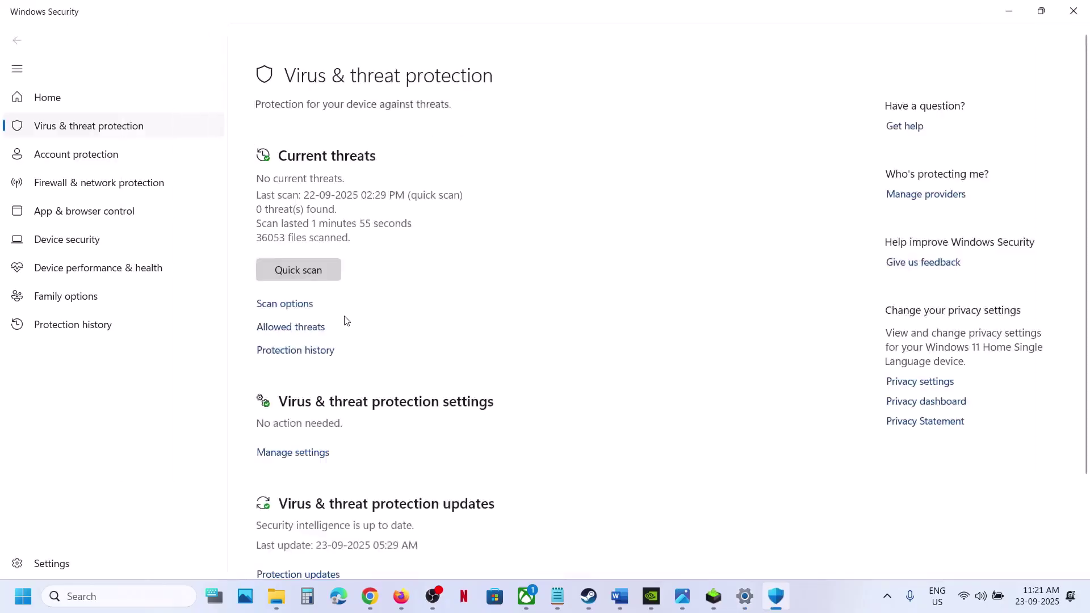
scroll(343, 319, "down", 3)
left_click(329, 521)
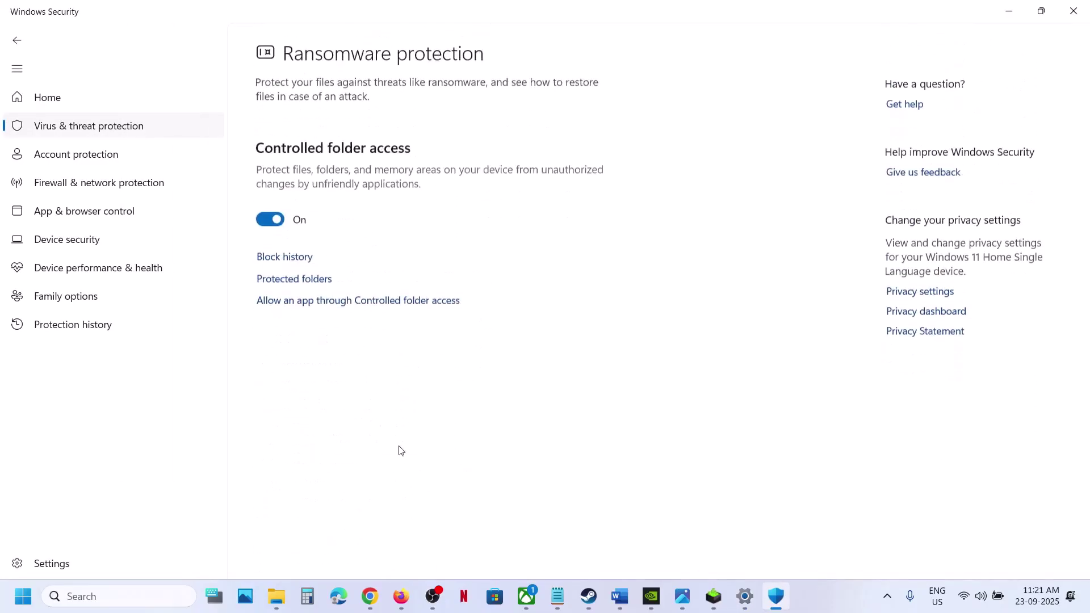
left_click(359, 300)
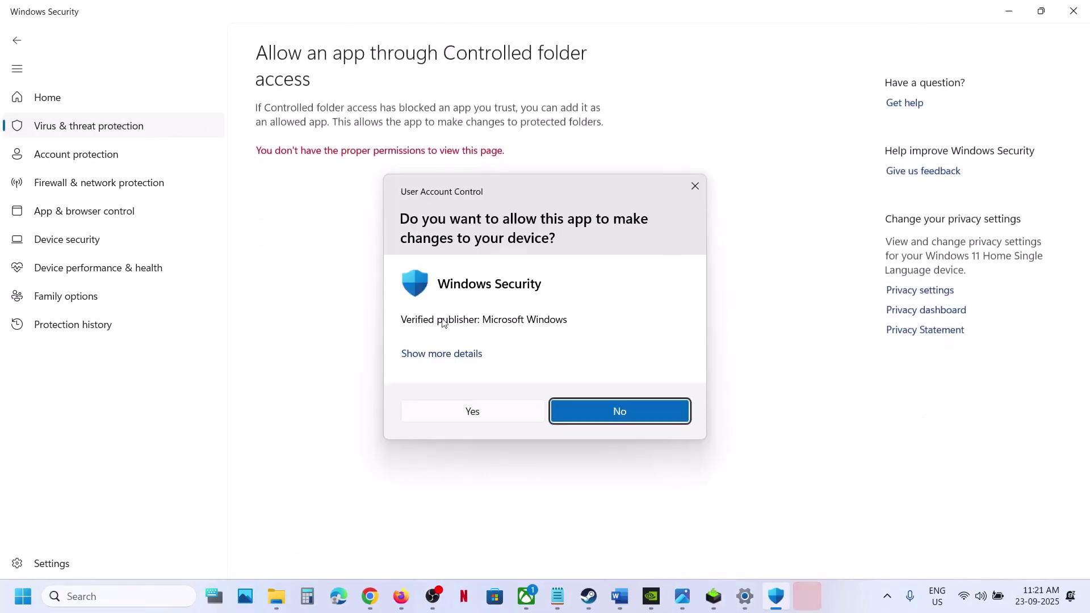
left_click(467, 412)
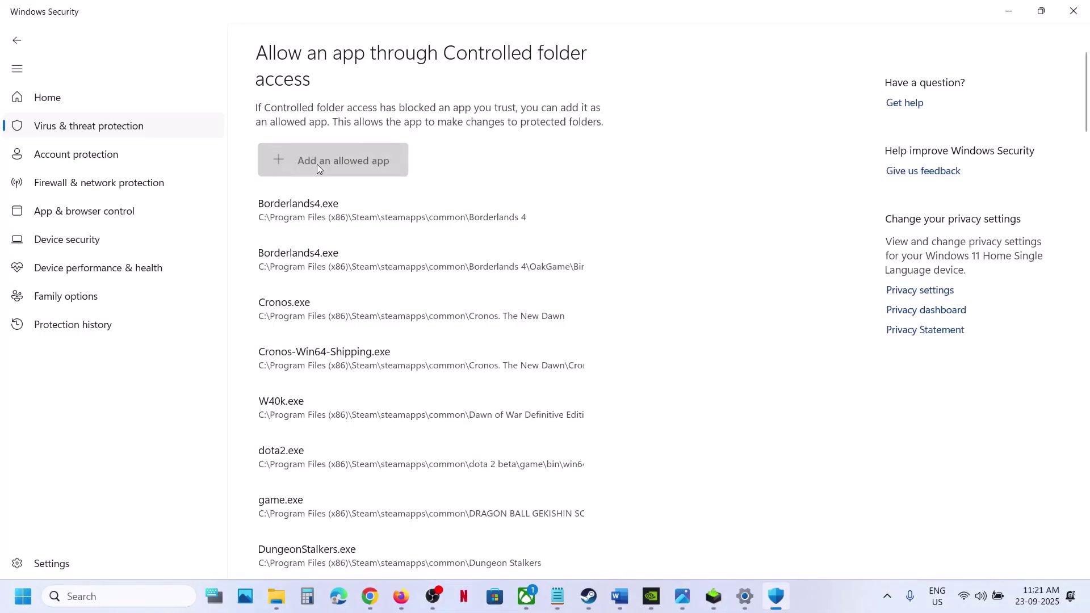
Step: Add the SHf application from the steamapps\common\SILENT HILL f folder as an app allowed through Controlled folder access
left_click(317, 165)
left_click(318, 217)
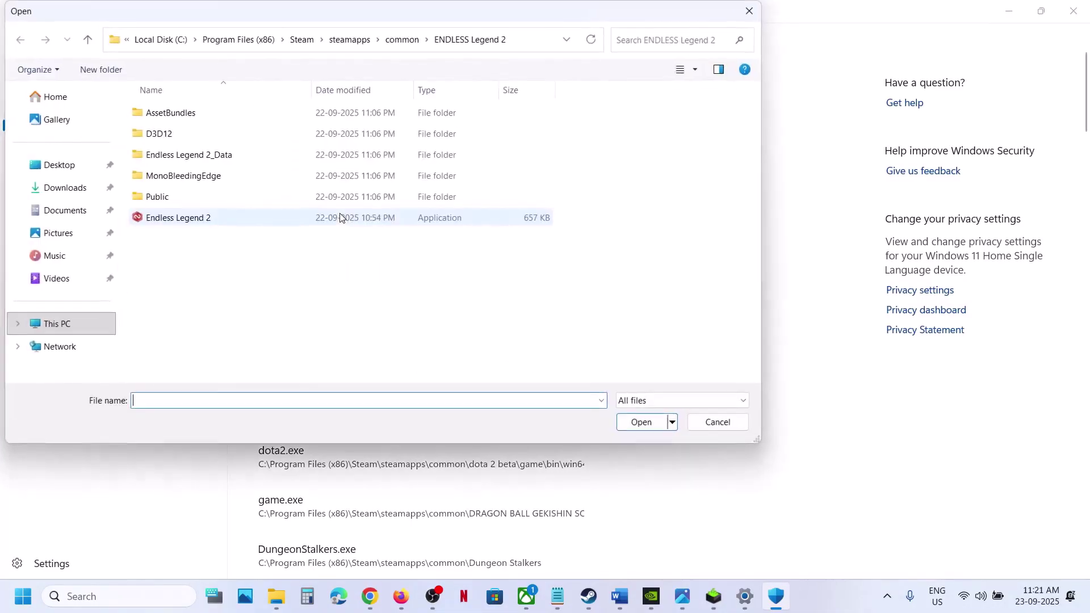
left_click(402, 39)
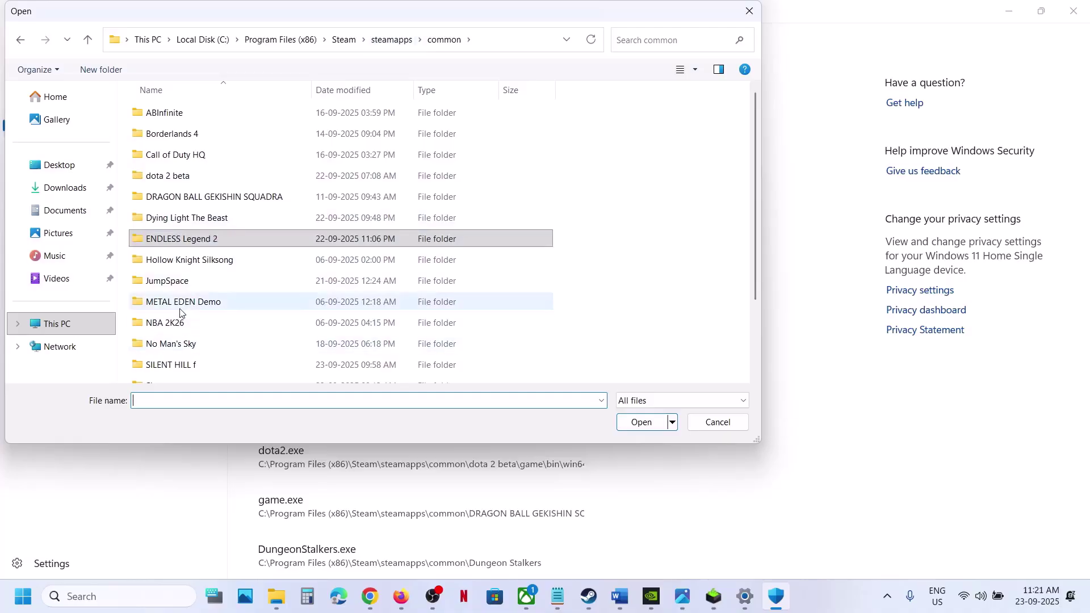
scroll(179, 312, "down", 2)
double_click(180, 271)
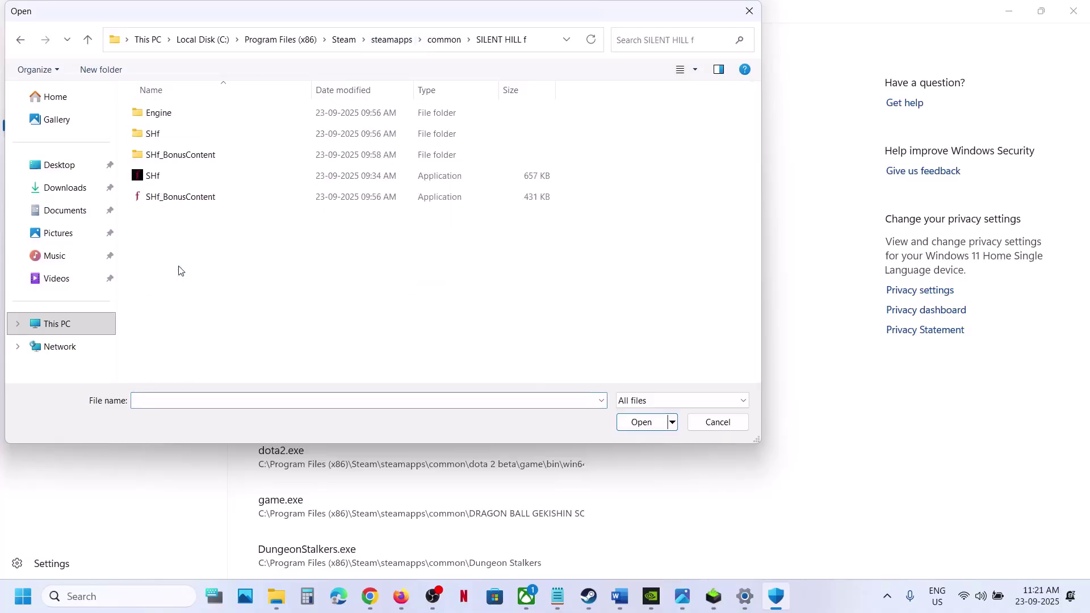
left_click(178, 180)
left_click(638, 427)
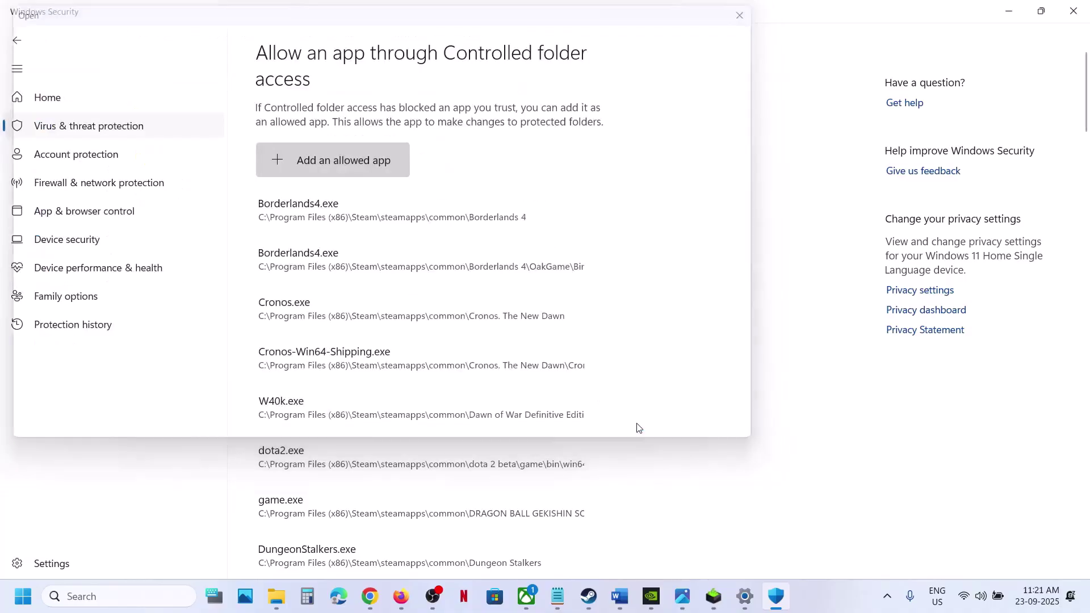
Step: Add the SHf_BonusContent application from the SILENT HILL f folder as another allowed app
left_click(333, 165)
left_click(314, 218)
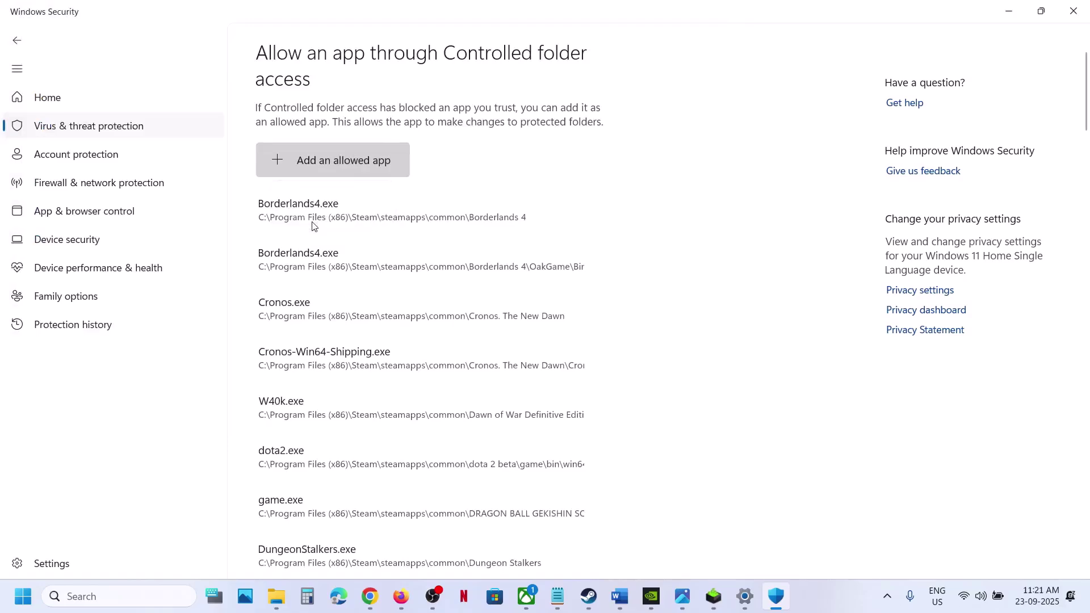
left_click(177, 202)
key("Return")
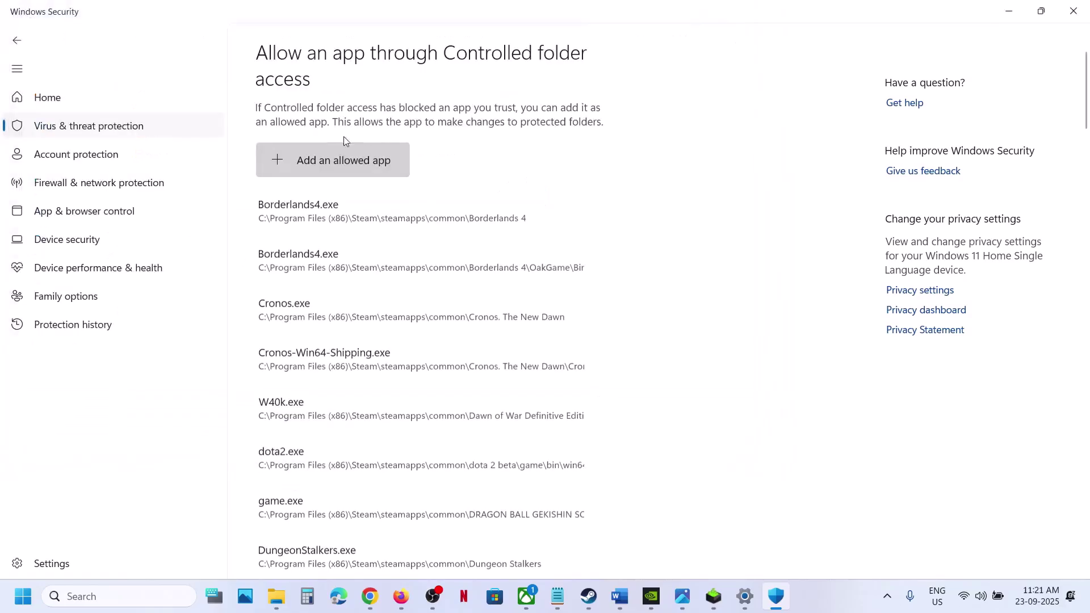
Step: Add SHf-Win64-Shipping from the SHf\Binaries\Win64 subfolder to the apps allowed through Controlled folder access
left_click(353, 155)
left_click(321, 219)
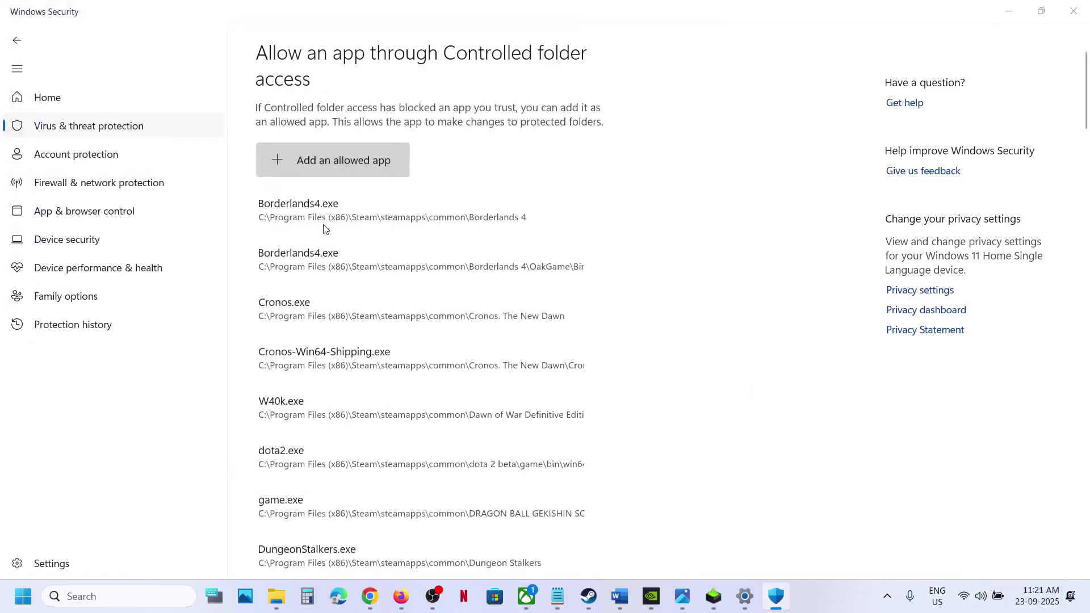
left_click(165, 136)
double_click(164, 137)
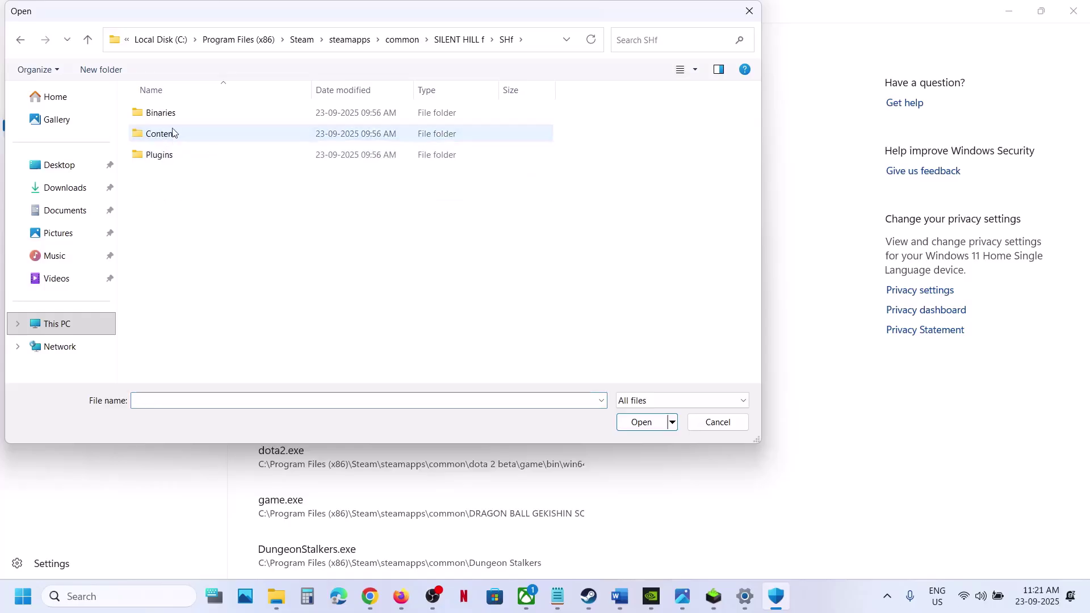
double_click(165, 113)
double_click(164, 113)
left_click(187, 135)
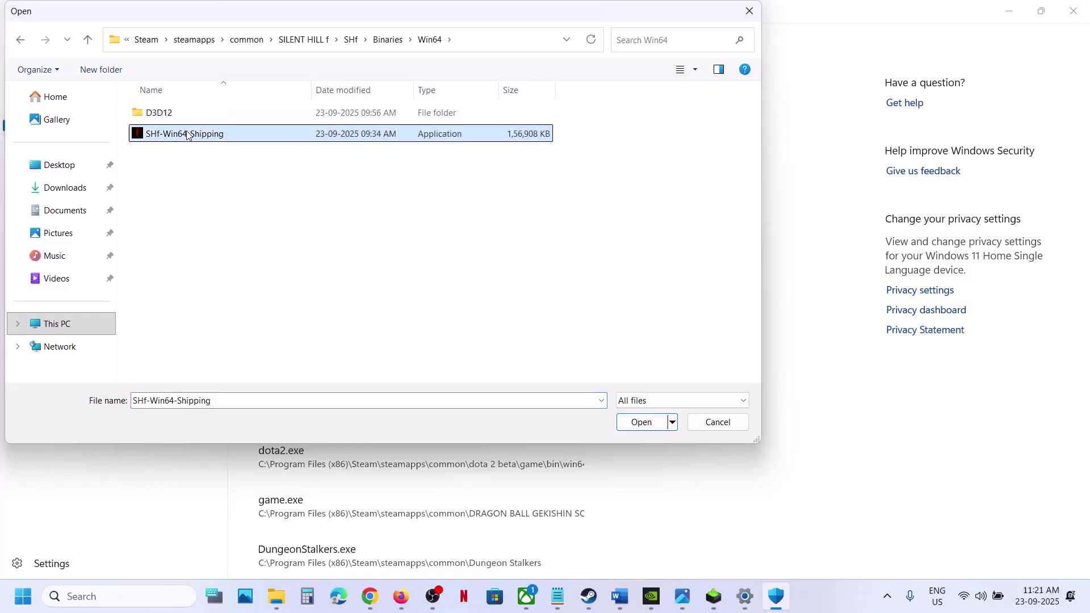
left_click(642, 422)
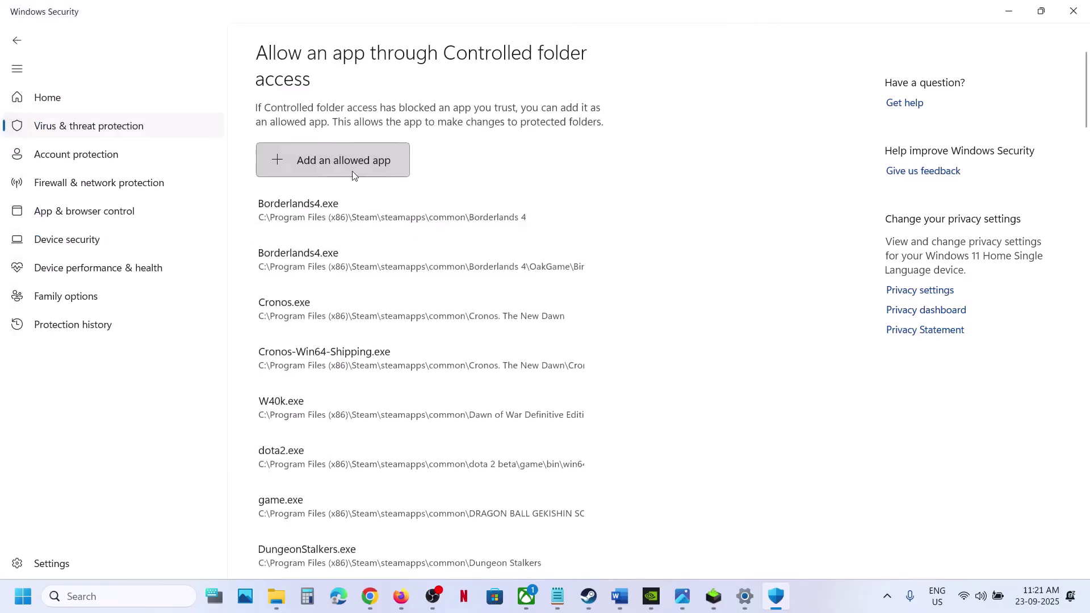
left_click(352, 173)
left_click(318, 214)
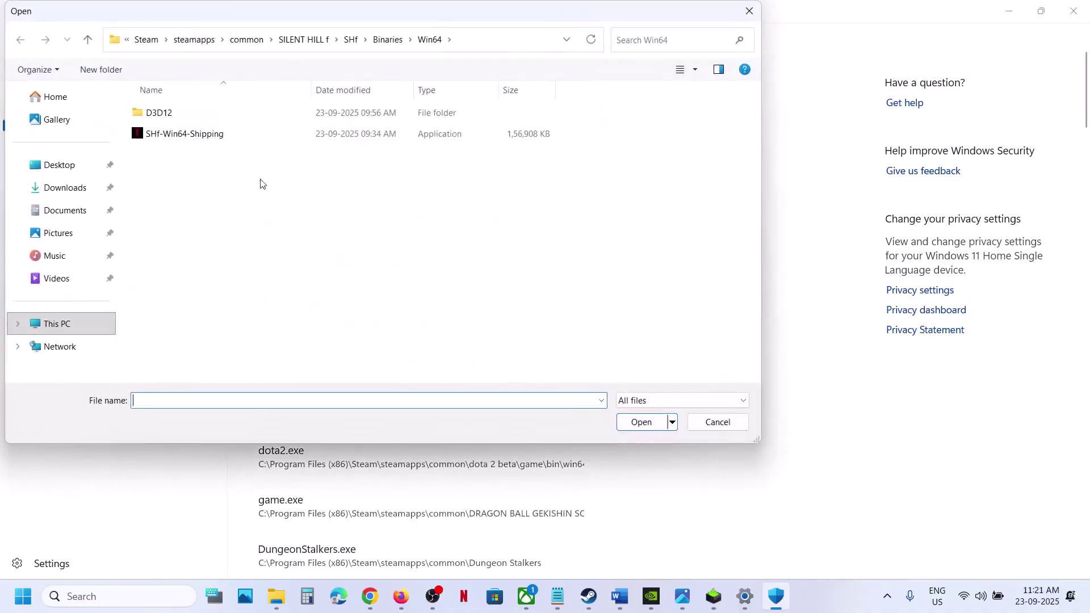
left_click(88, 41)
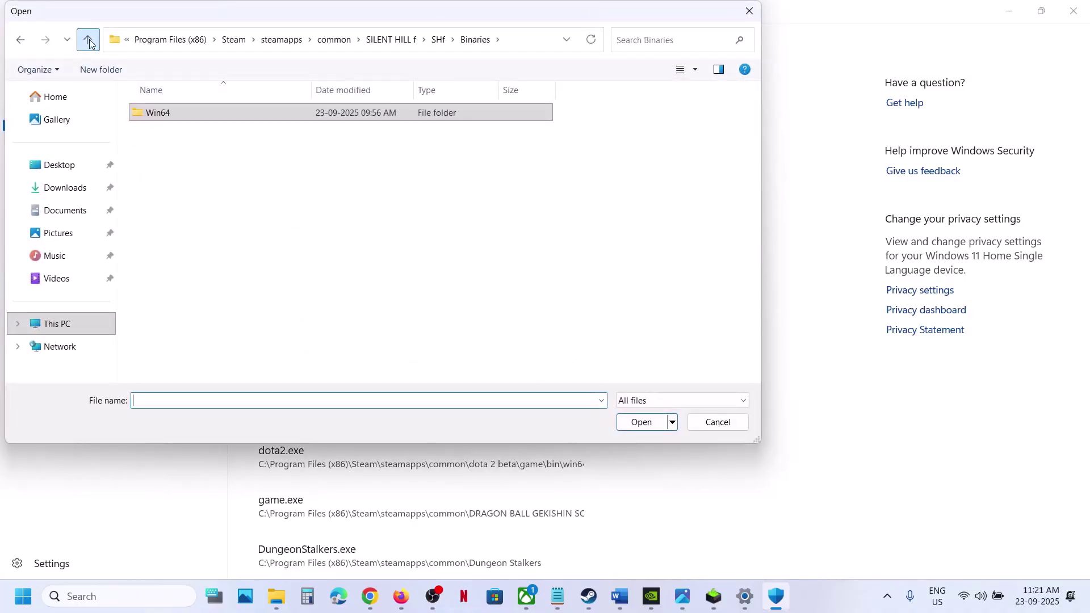
left_click(89, 41)
left_click(88, 41)
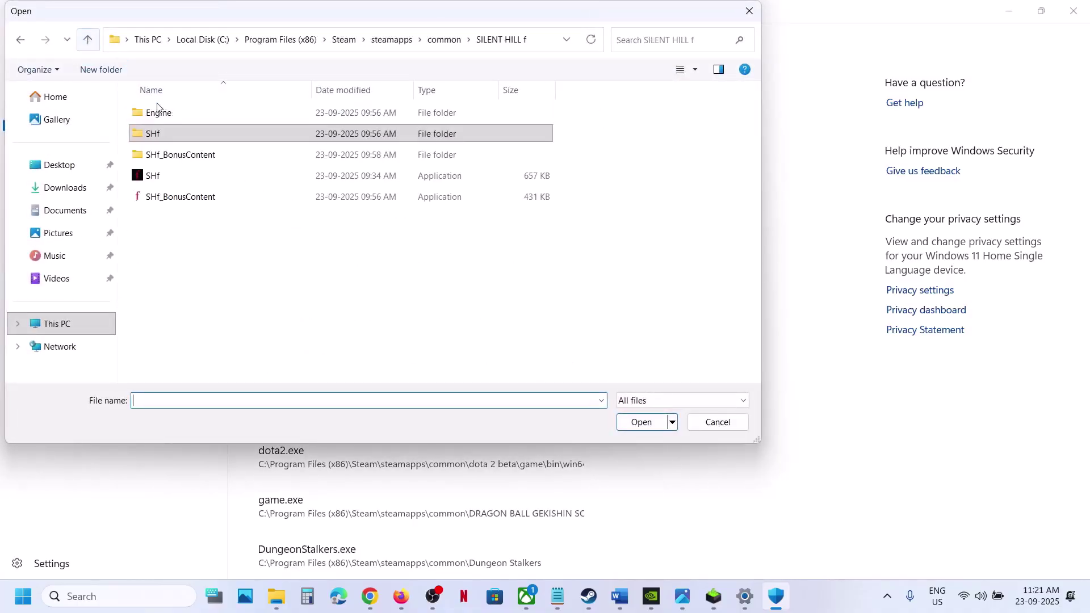
double_click(156, 114)
double_click(156, 114)
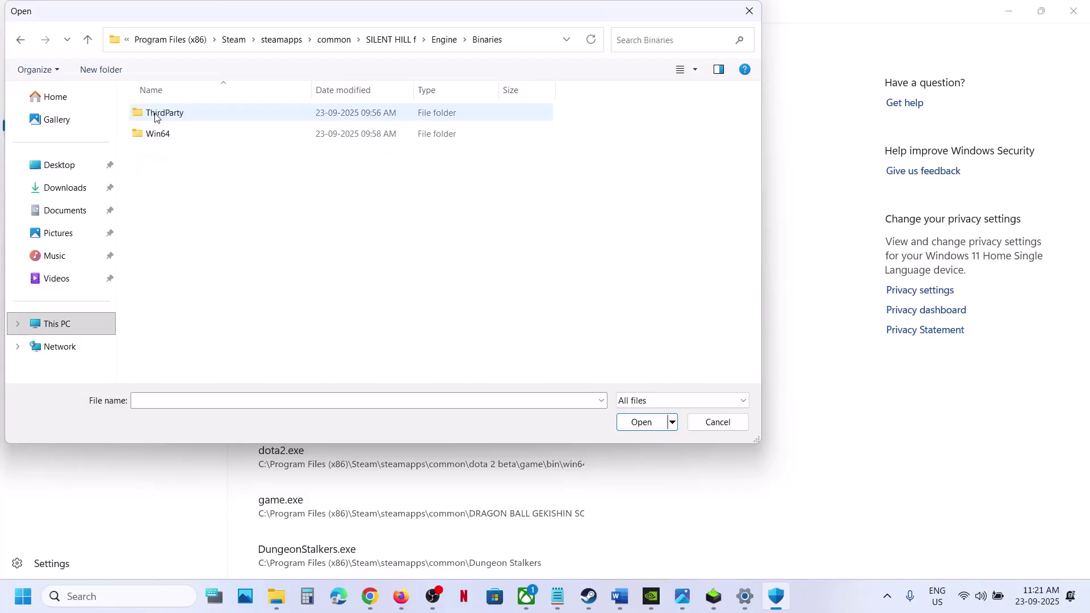
double_click(158, 134)
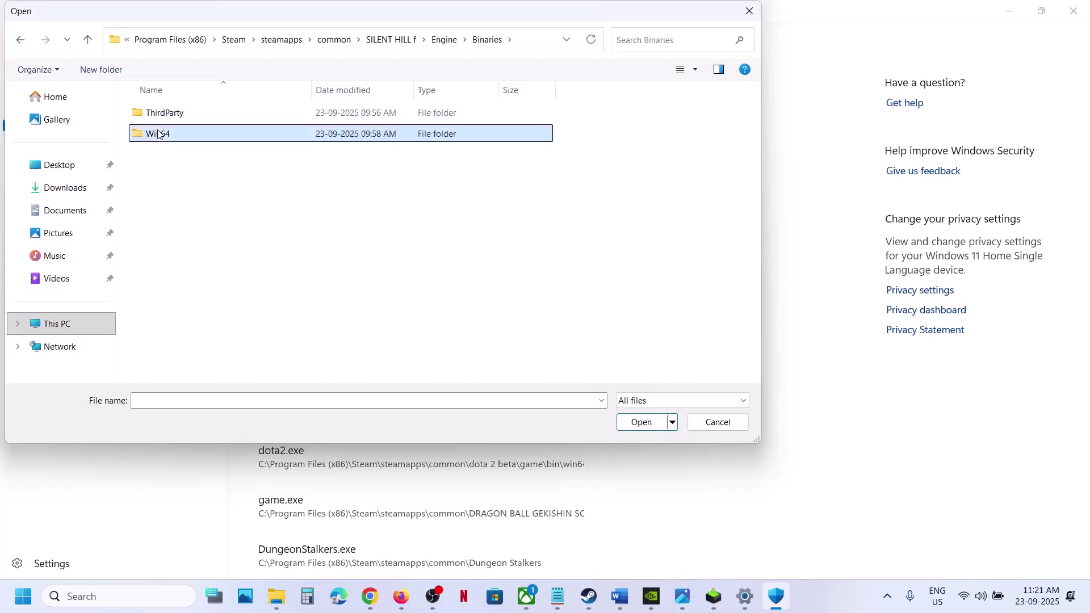
left_click(748, 11)
Step: Open Windows Defender Firewall's list of allowed apps through Control Panel and unlock its settings for changes
left_click(135, 594)
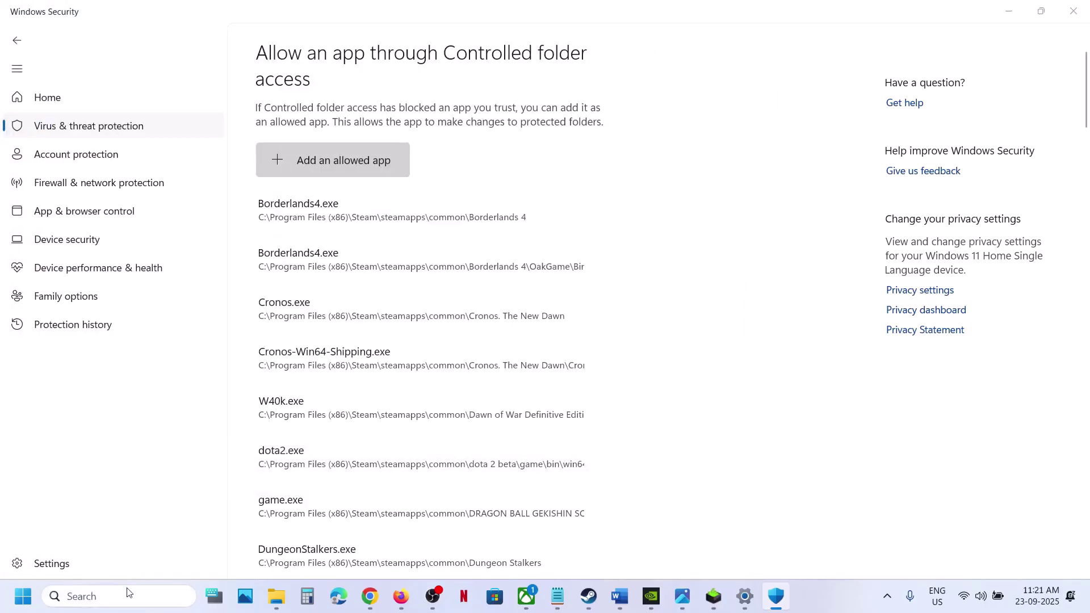
type("control panel")
key("Return")
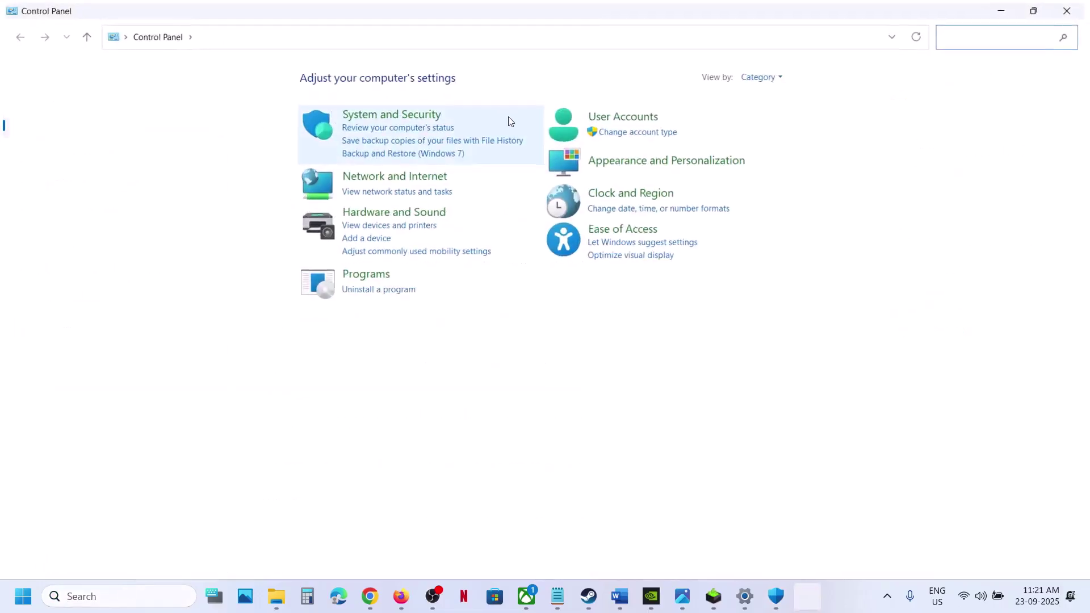
left_click(426, 114)
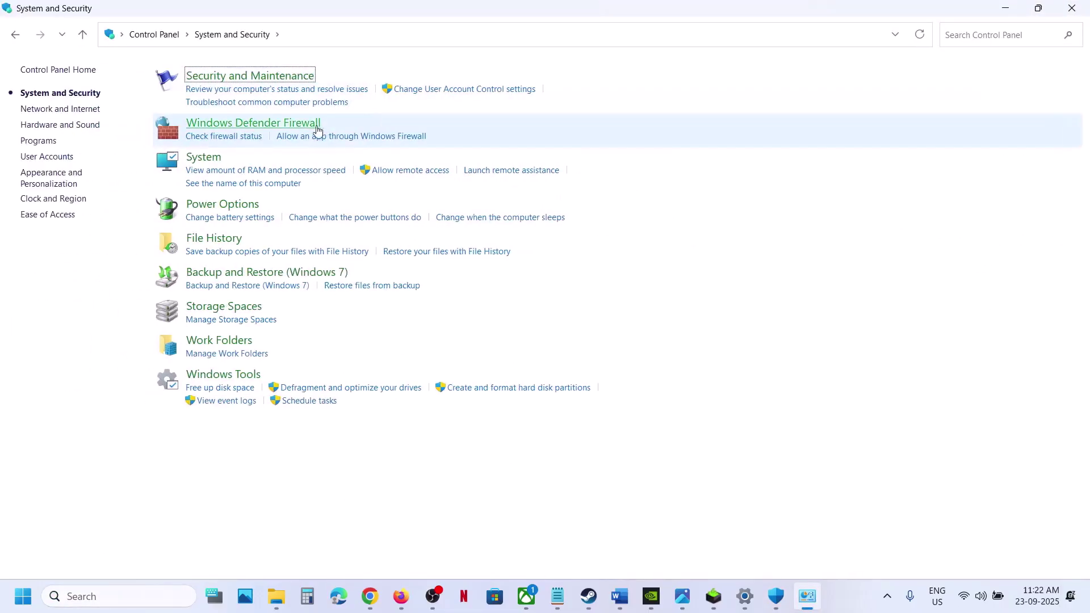
left_click(264, 128)
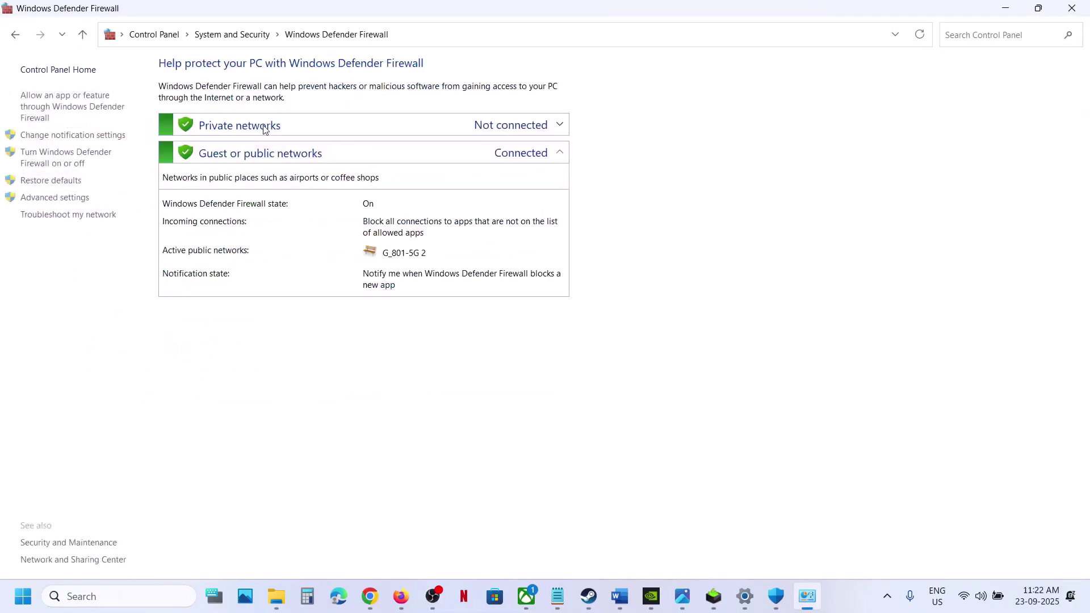
left_click(59, 104)
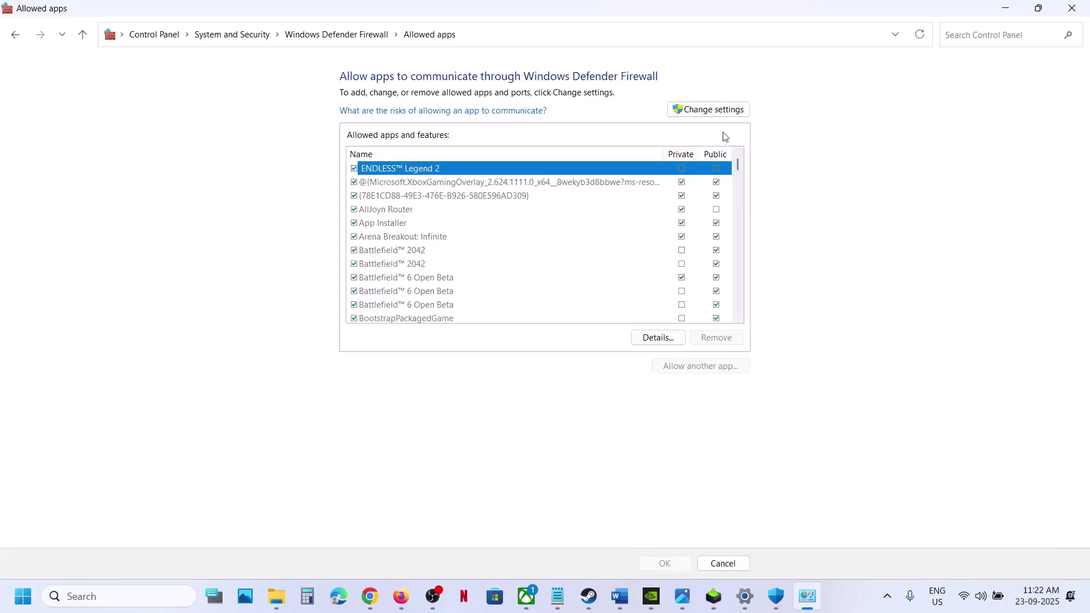
left_click(740, 112)
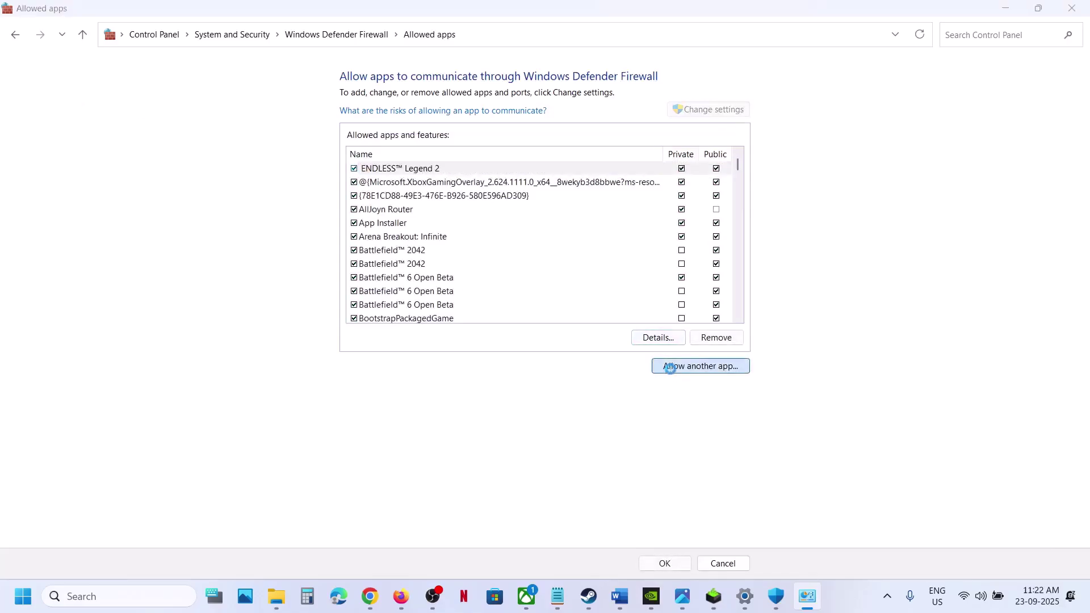
Step: Try to add the SHf application from the steamapps\common\SILENT HILL f folder to the apps allowed through the firewall
left_click(668, 367)
left_click(653, 366)
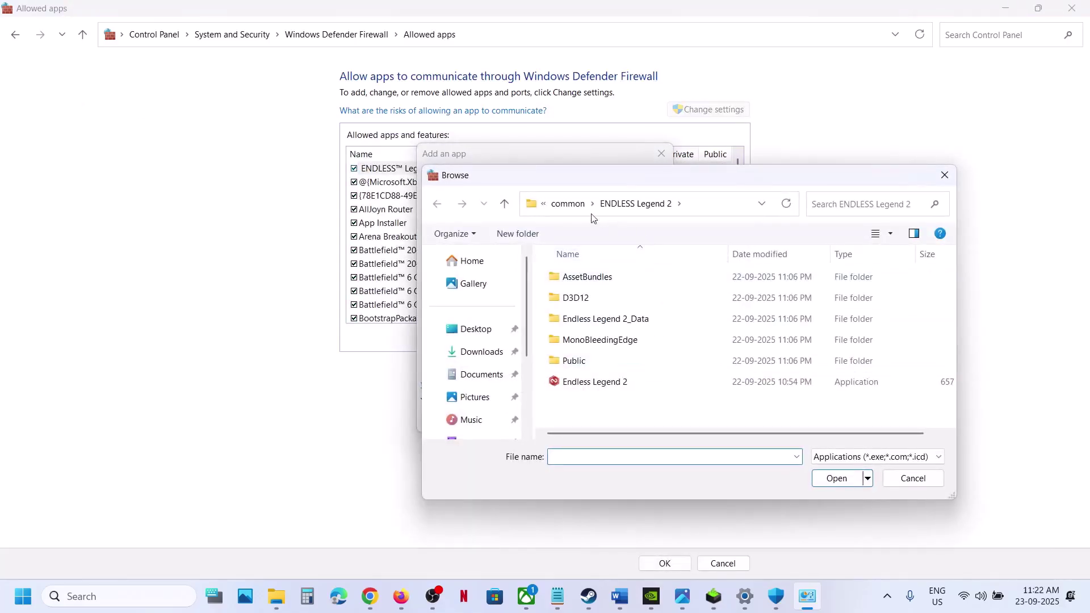
left_click(562, 205)
scroll(618, 333, "down", 5)
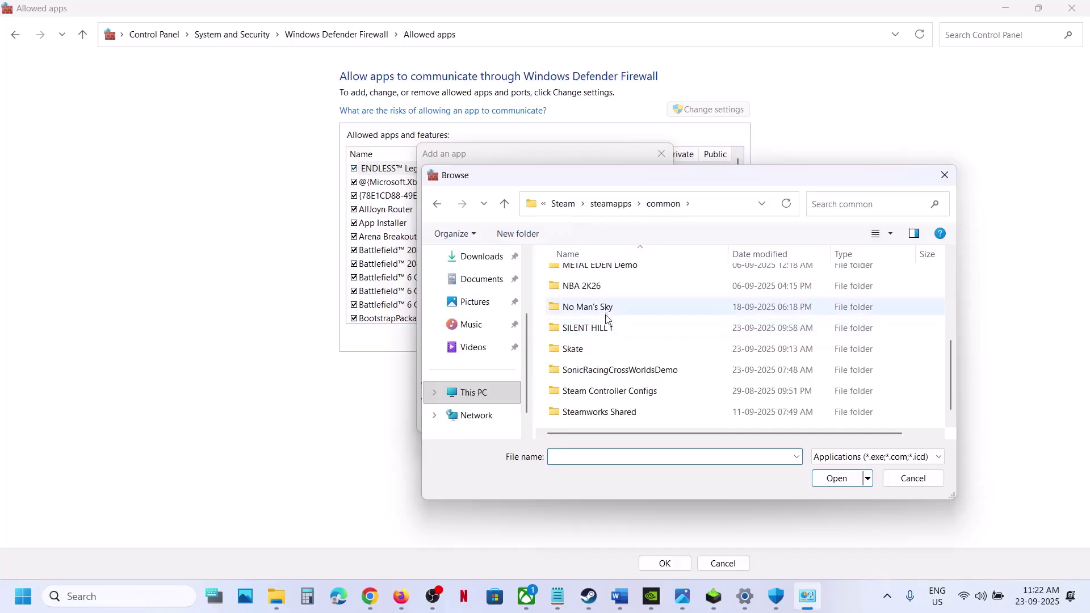
double_click(611, 332)
double_click(593, 337)
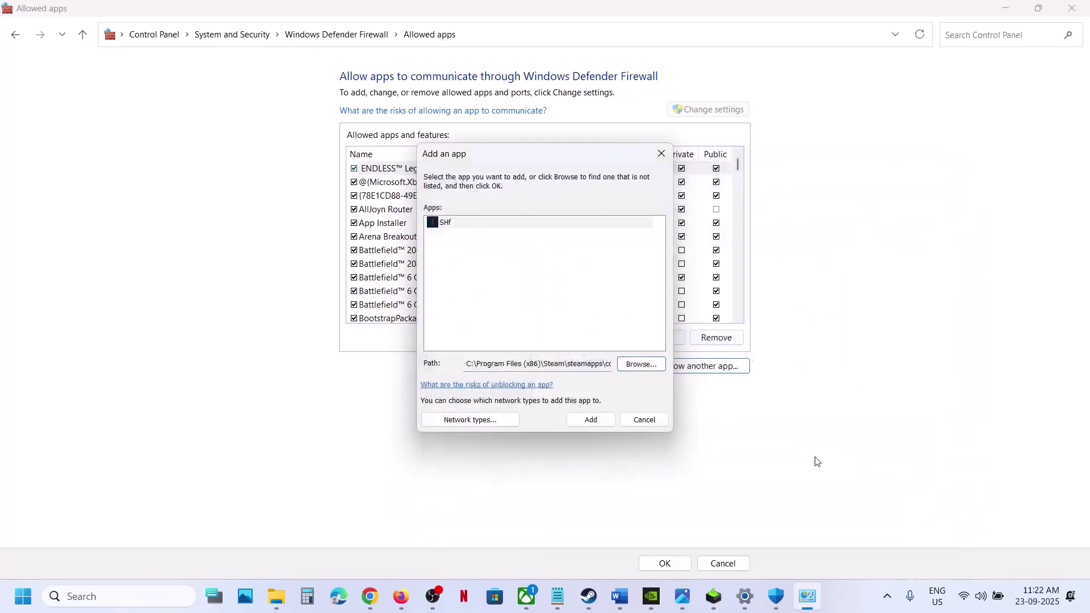
left_click(591, 420)
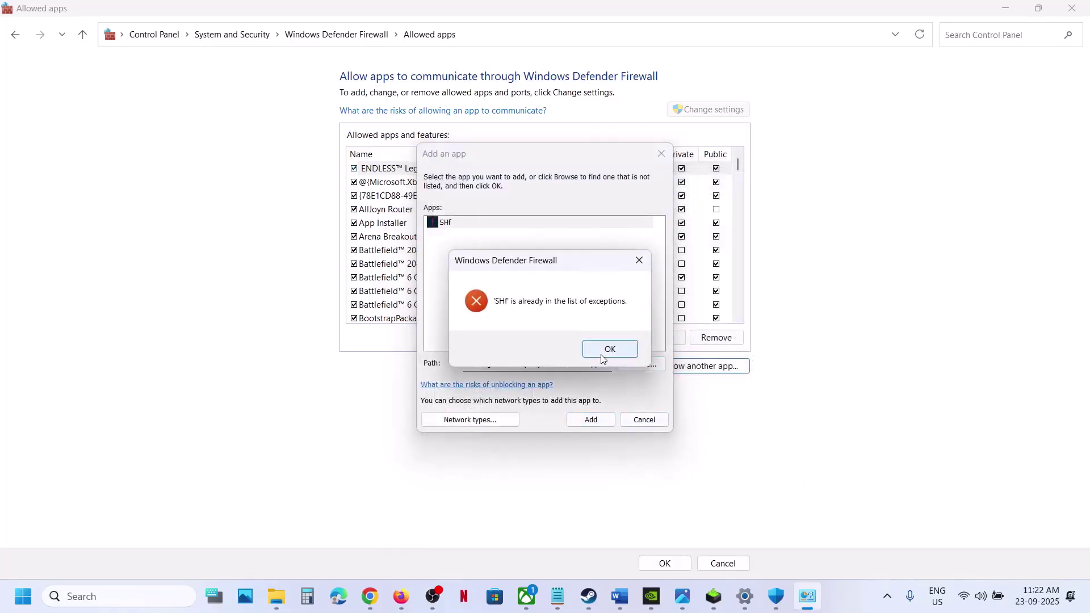
left_click(605, 350)
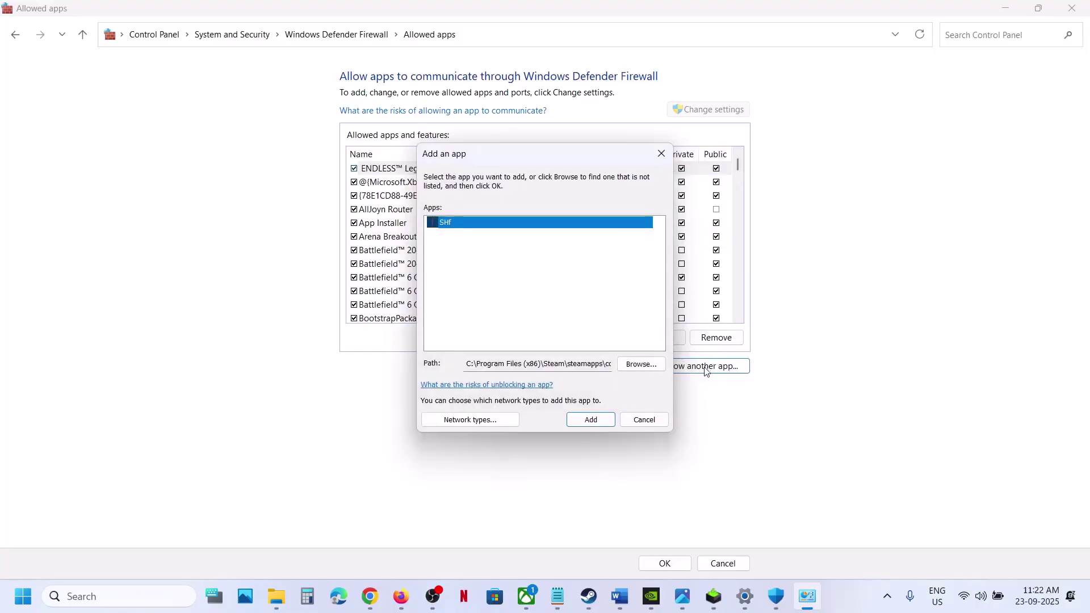
Step: Add the SHf_BonusContent application from the SILENT HILL f folder to the firewall's allowed apps
left_click(650, 364)
double_click(598, 360)
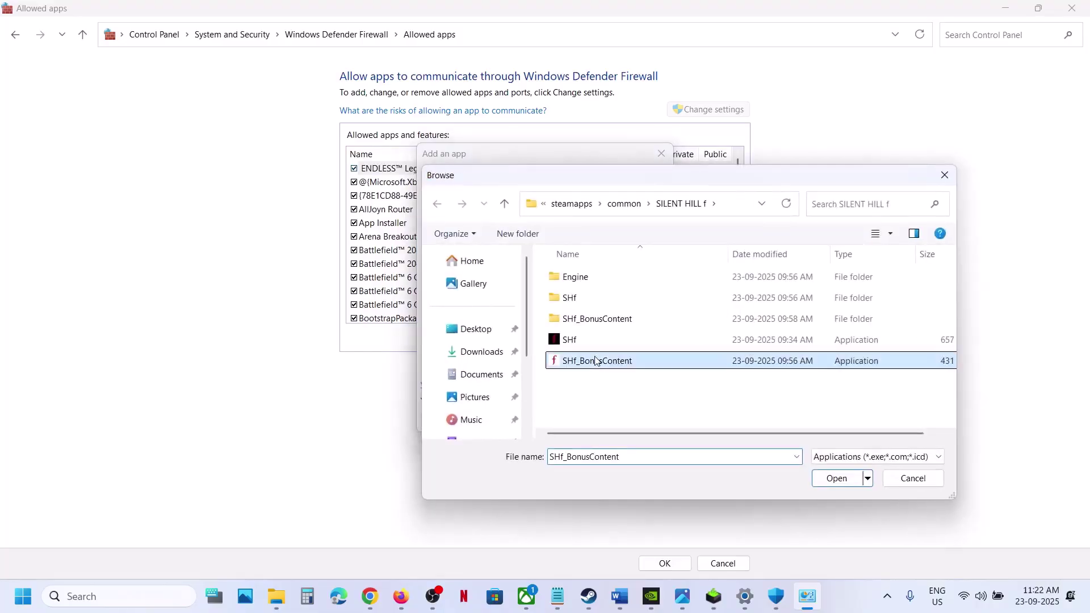
left_click(591, 419)
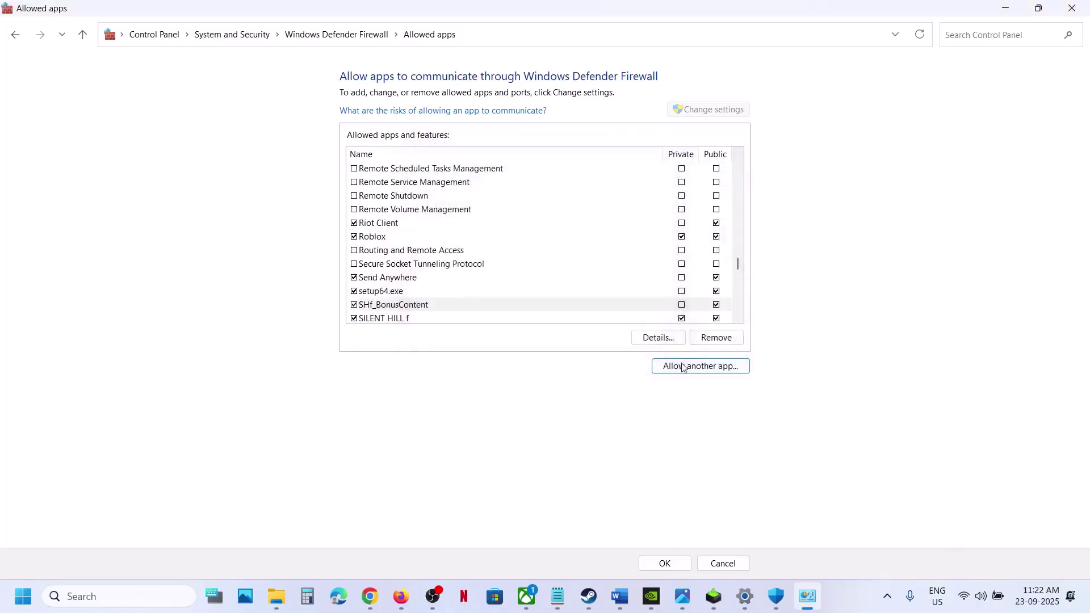
Step: Add SHf-Win64-Shipping from the SHf\Binaries\Win64 subfolder to the firewall's allowed apps
left_click(683, 368)
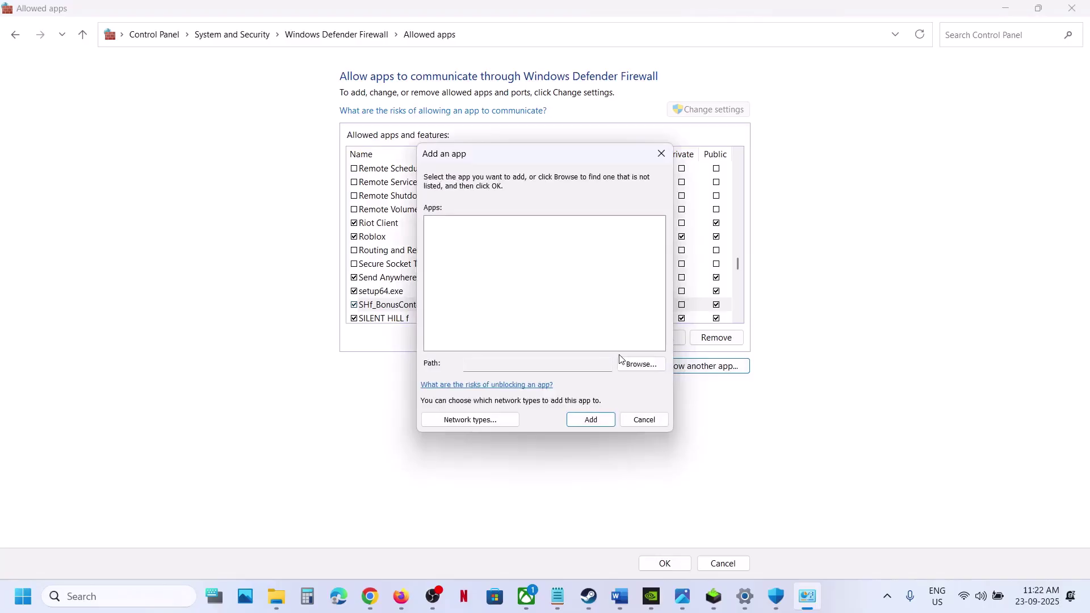
left_click(637, 364)
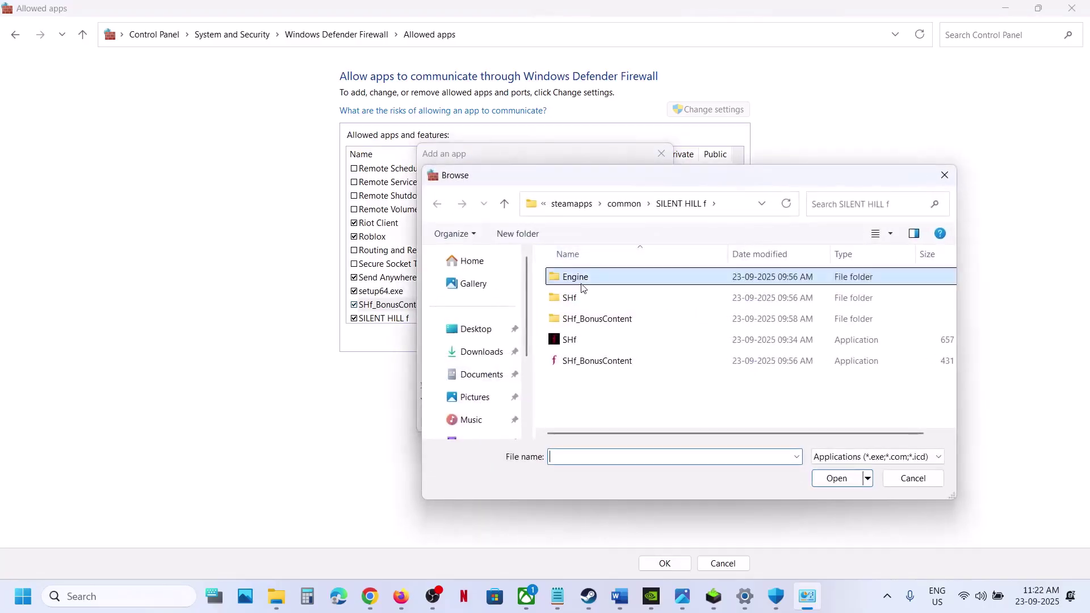
mouse_move(582, 287)
left_mouse_down()
mouse_move(591, 298)
mouse_move(579, 278)
left_mouse_up()
double_click(577, 300)
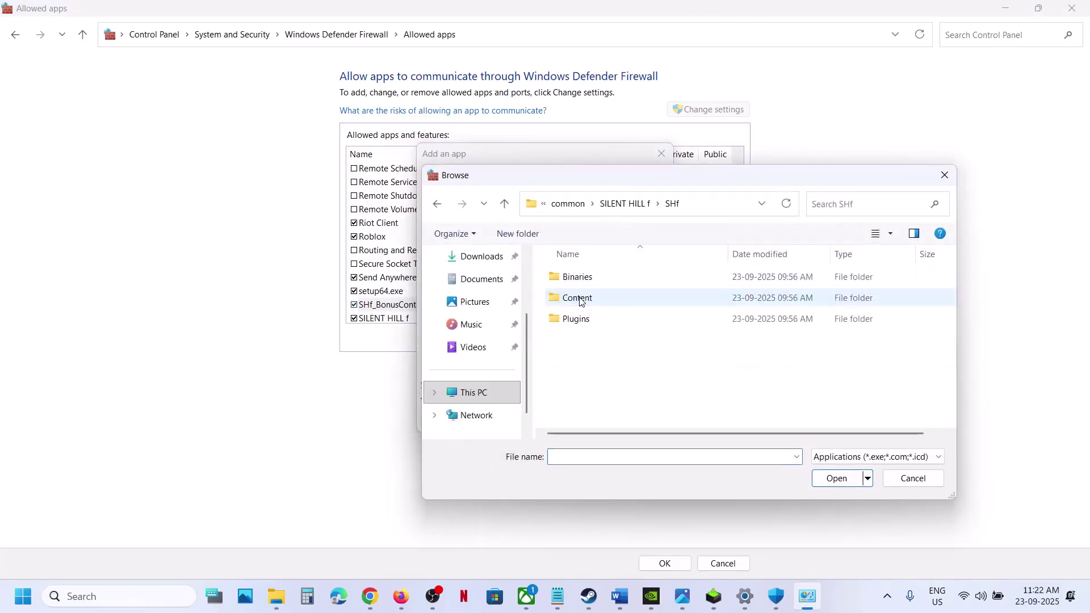
double_click(585, 281)
double_click(585, 281)
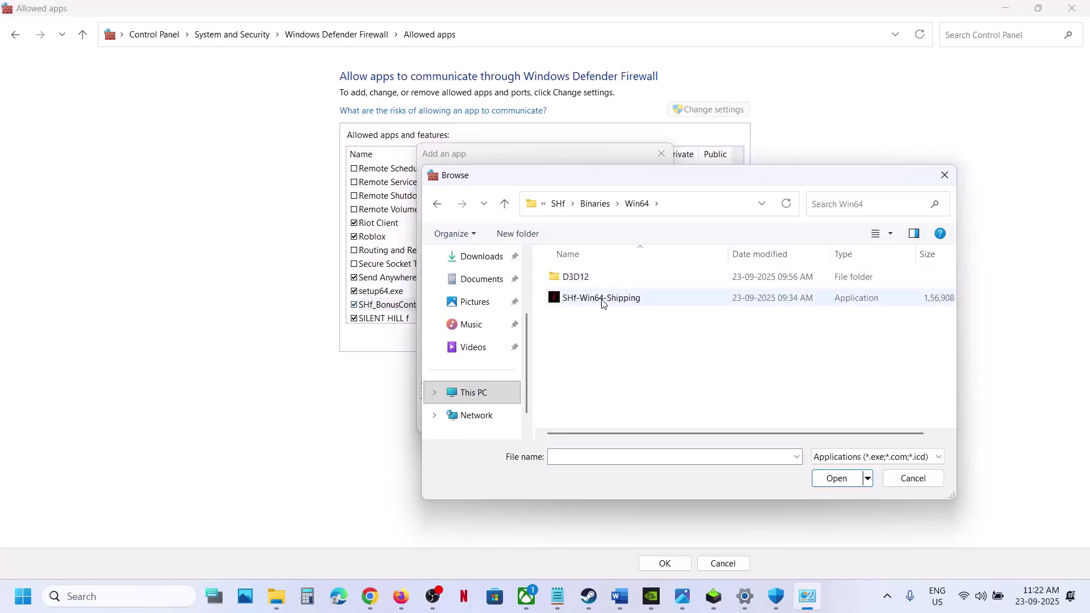
left_click(603, 299)
left_click(837, 478)
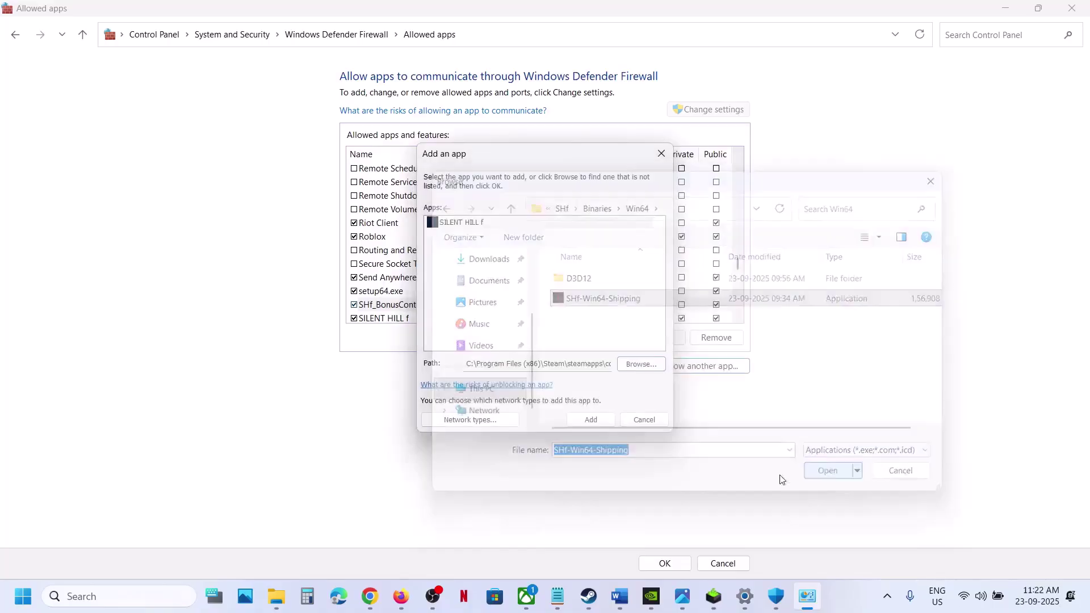
left_click(591, 420)
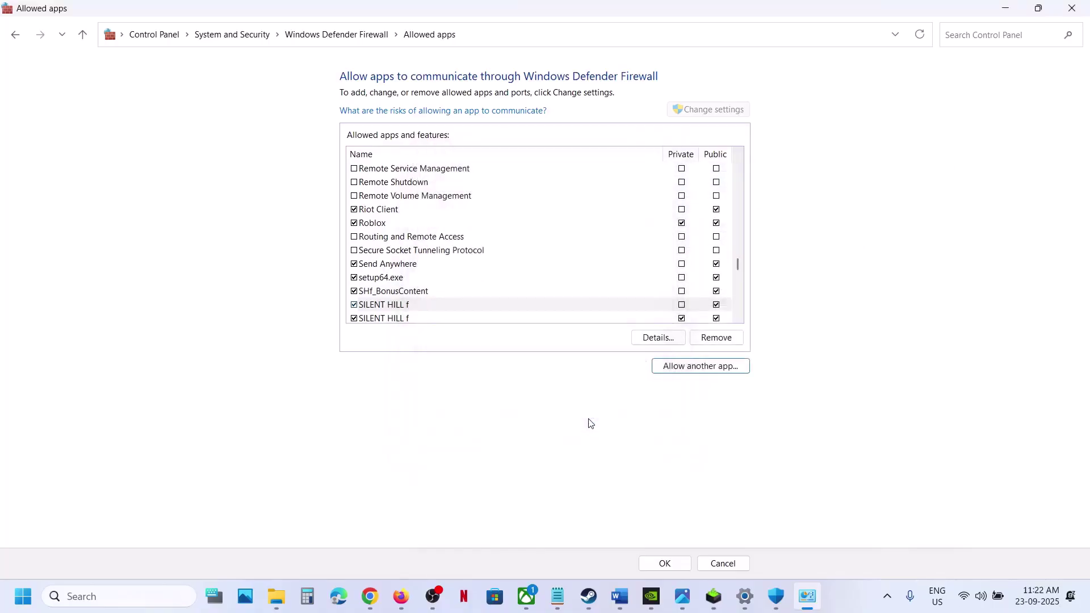
Step: Close the firewall's allowed apps window, Windows Security and Settings
left_click(1081, 8)
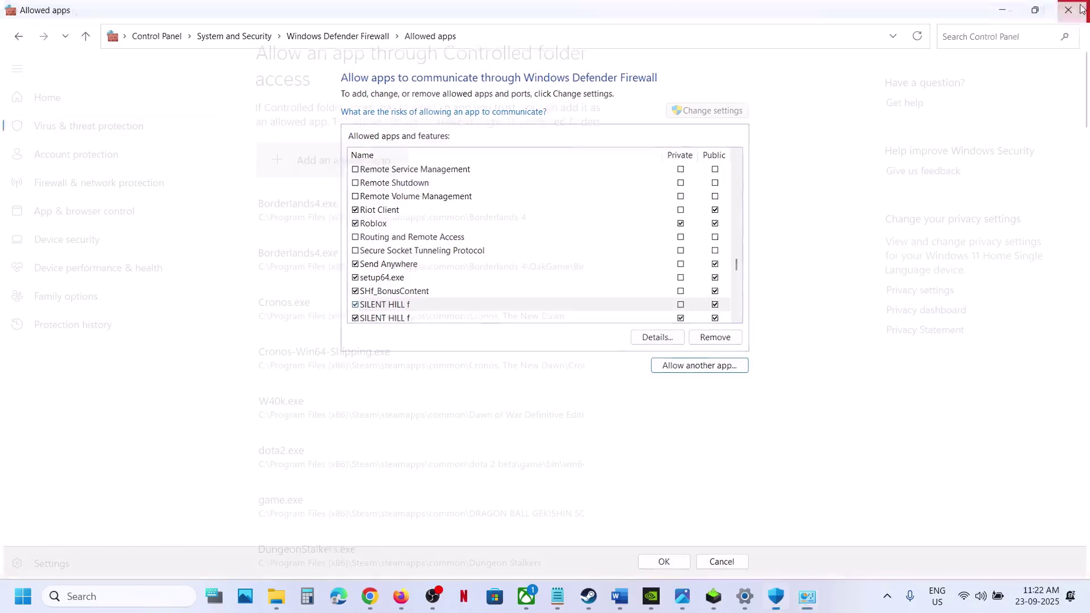
left_click(1083, 16)
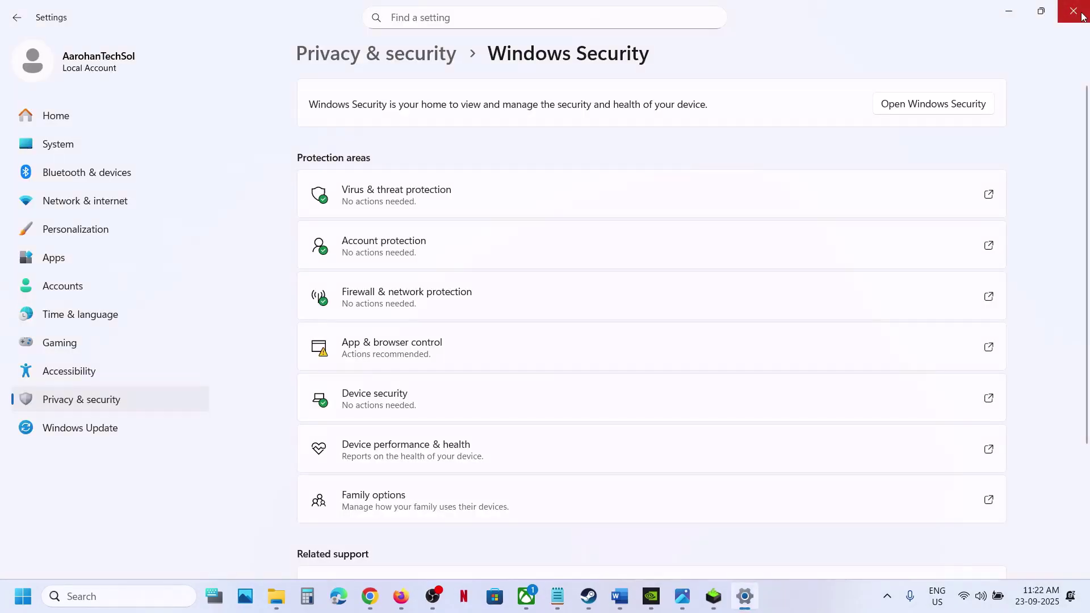
left_click(1083, 16)
Step: Switch to Steam and view the file integrity verification option in the Installed Files properties of SILENT HILL f
scroll(485, 332, "down", 2)
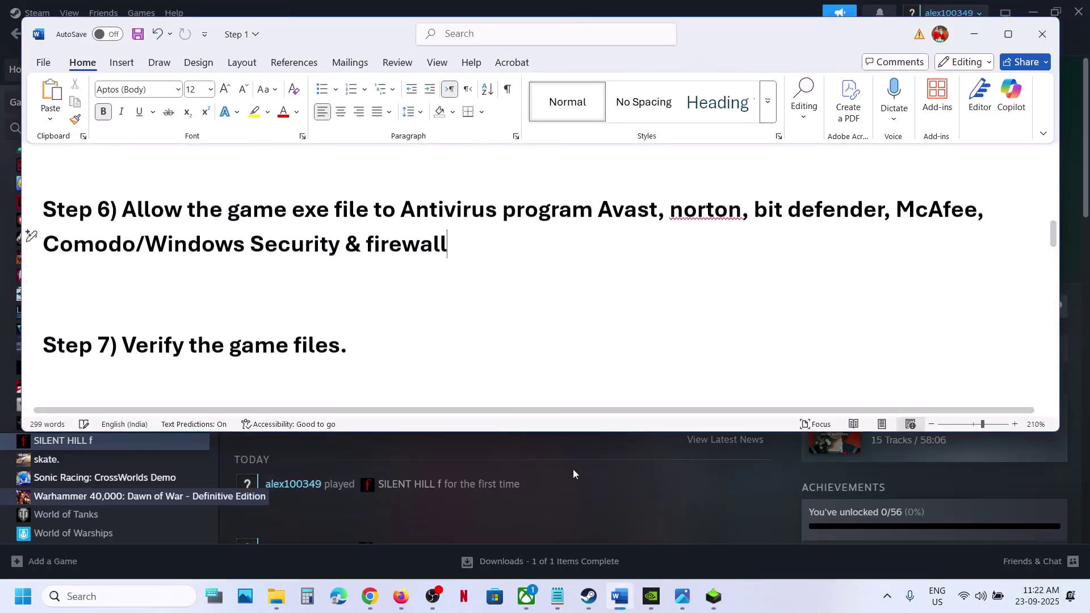
left_click(581, 472)
right_click(85, 443)
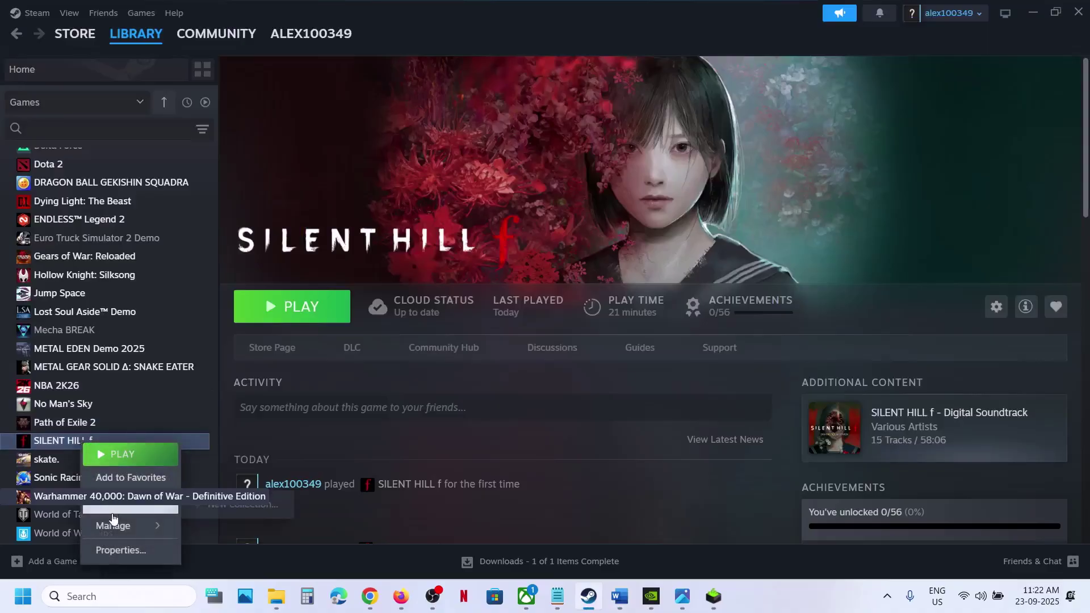
left_click(532, 264)
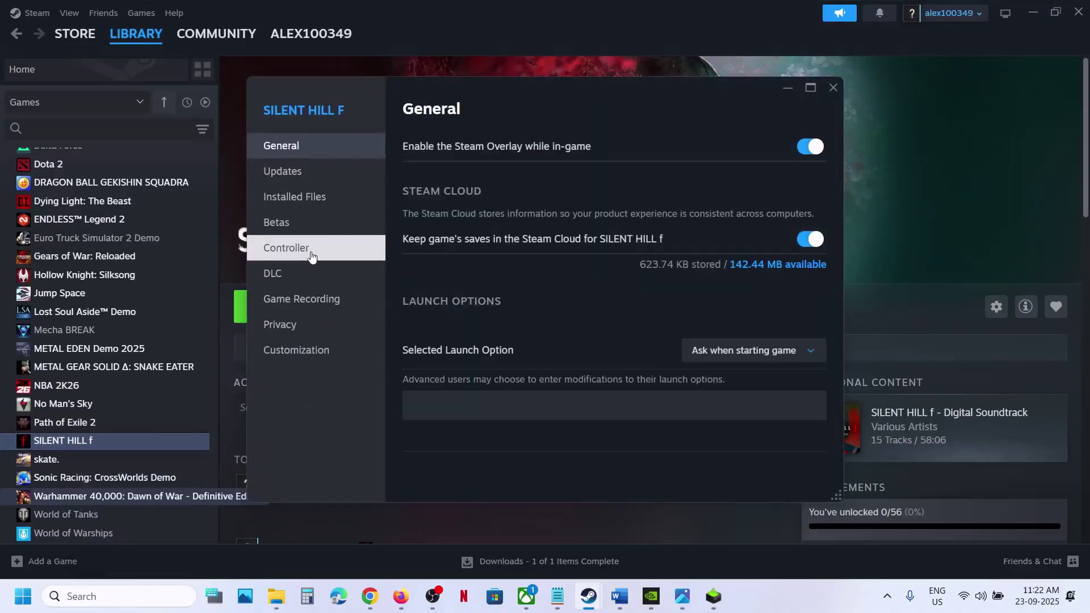
left_click(379, 196)
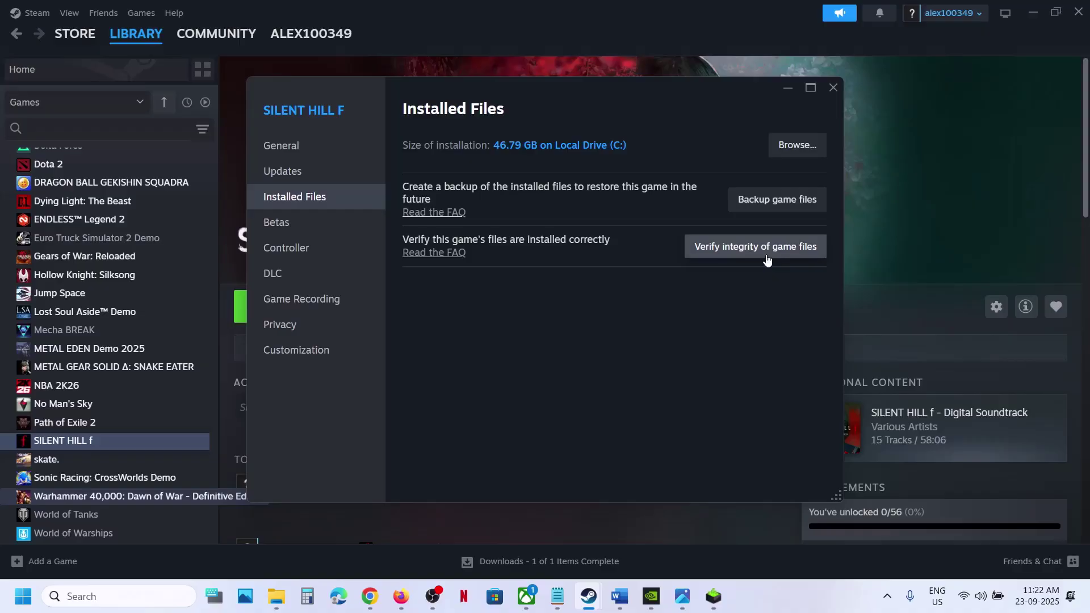
left_click(835, 87)
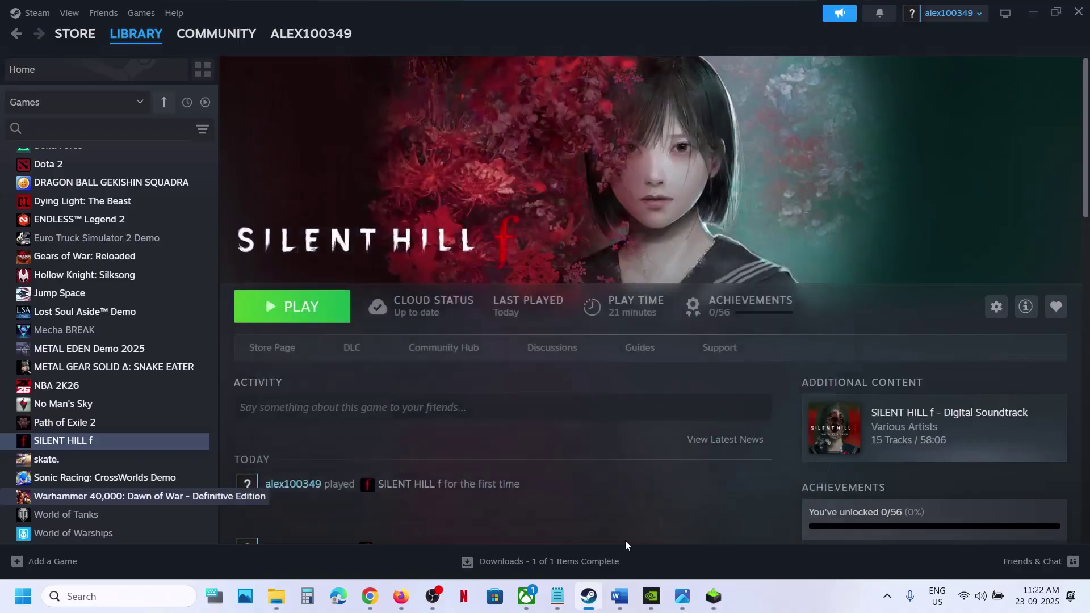
Step: Switch to the Word document, highlight the Step 8 text "Install Visual C++ Files", and bring up Chrome
left_click(619, 597)
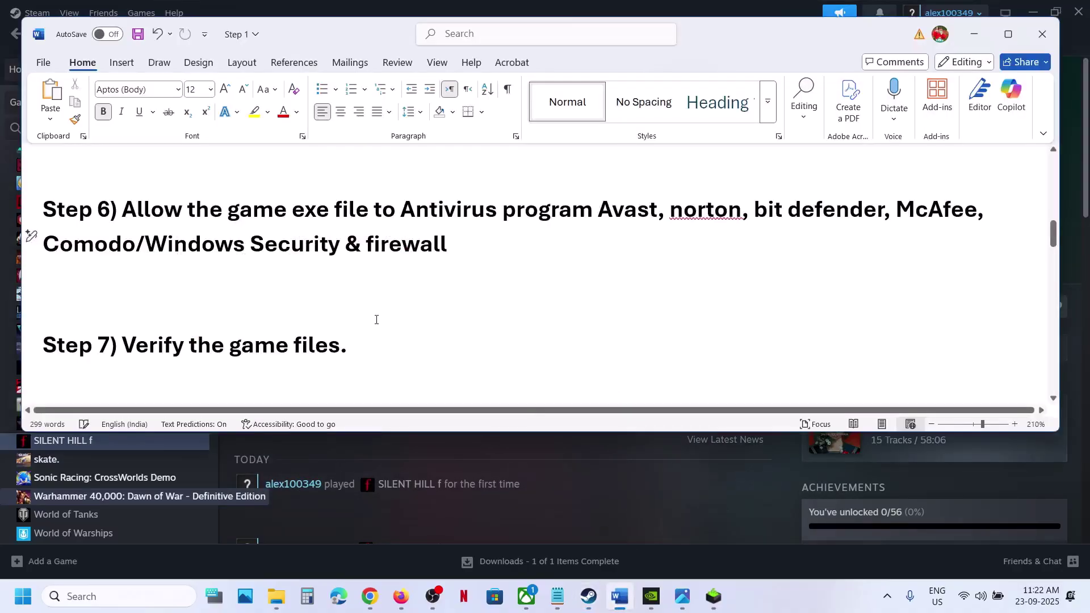
scroll(376, 320, "down", 5)
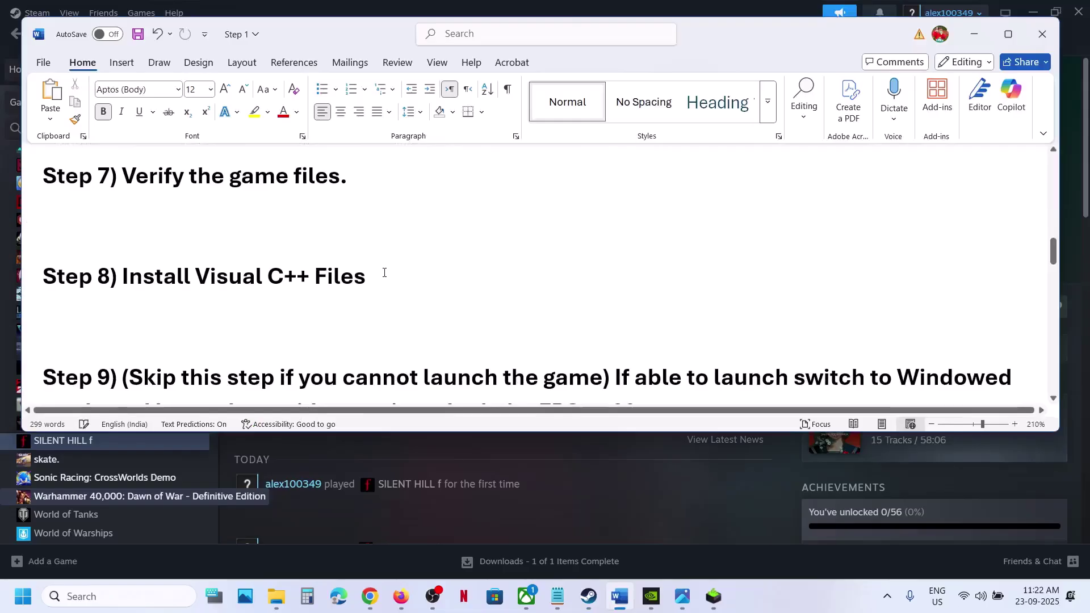
left_click_drag(385, 273, 181, 287)
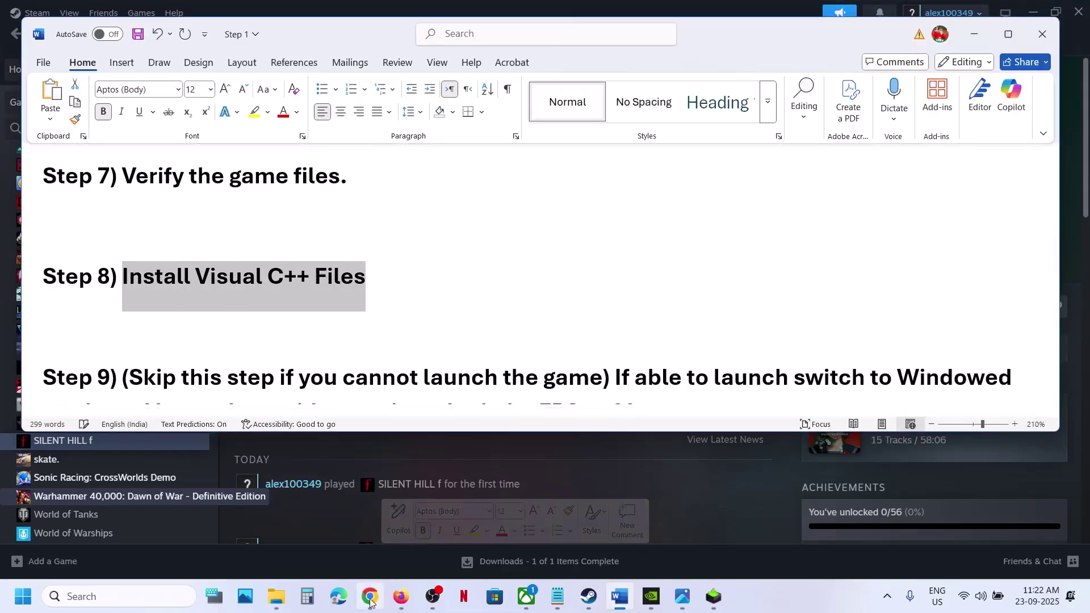
mouse_move(371, 599)
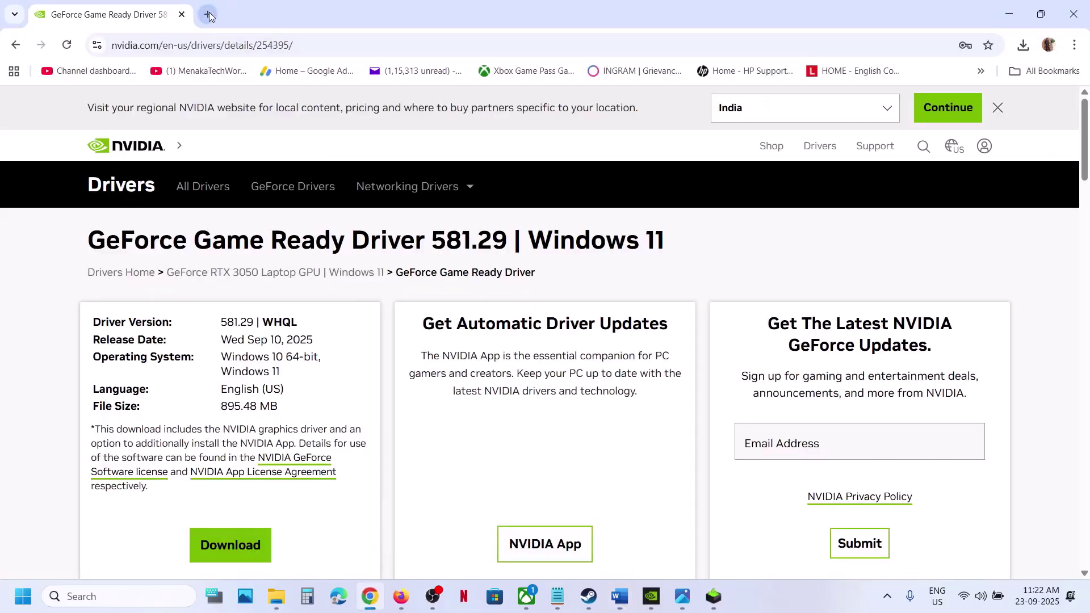
Step: Search the web in a new tab for "Install Visual C++ Files" and open Microsoft Learn's "Latest supported Visual C++ Redistributable downloads" page
left_click(209, 14)
type("Install Visual C++ Files")
key("Return")
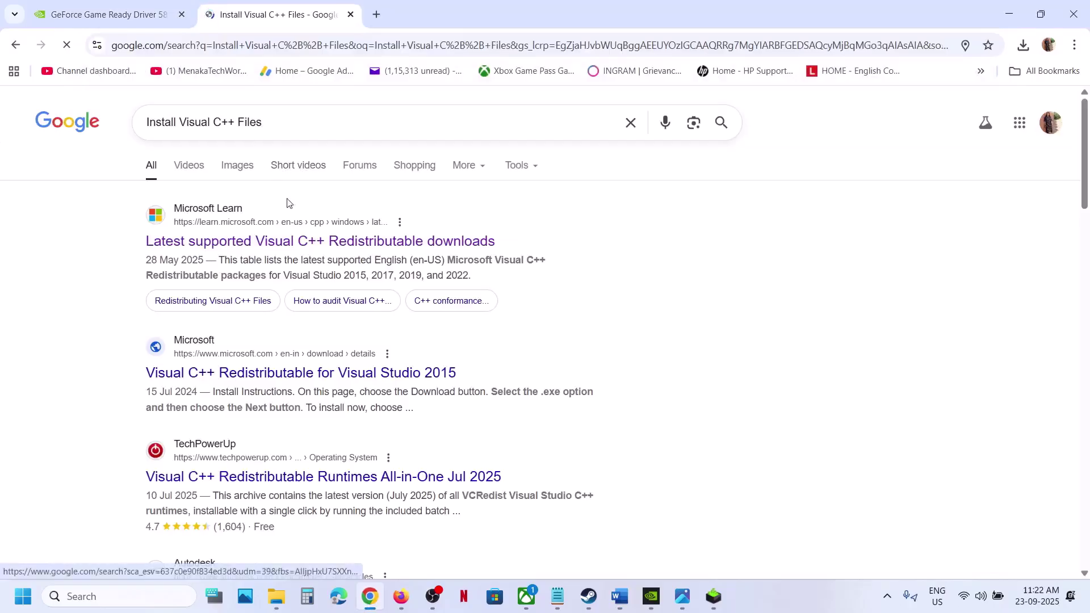
left_click(298, 248)
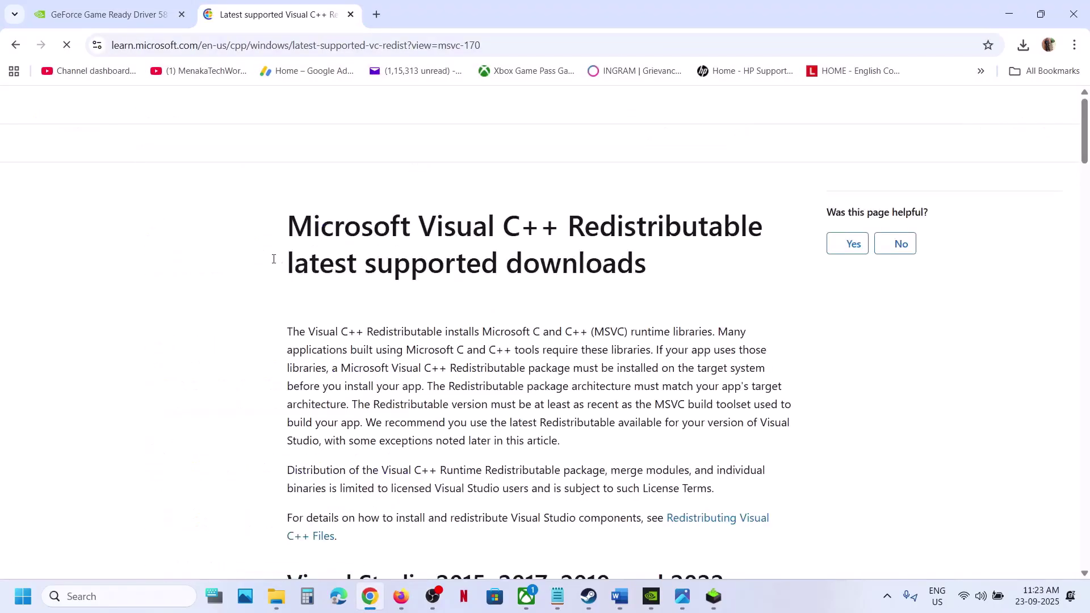
Step: Download the X86 Visual C++ Redistributable from the latest version table and run its installer's repair
scroll(459, 351, "down", 3)
scroll(459, 351, "down", 4)
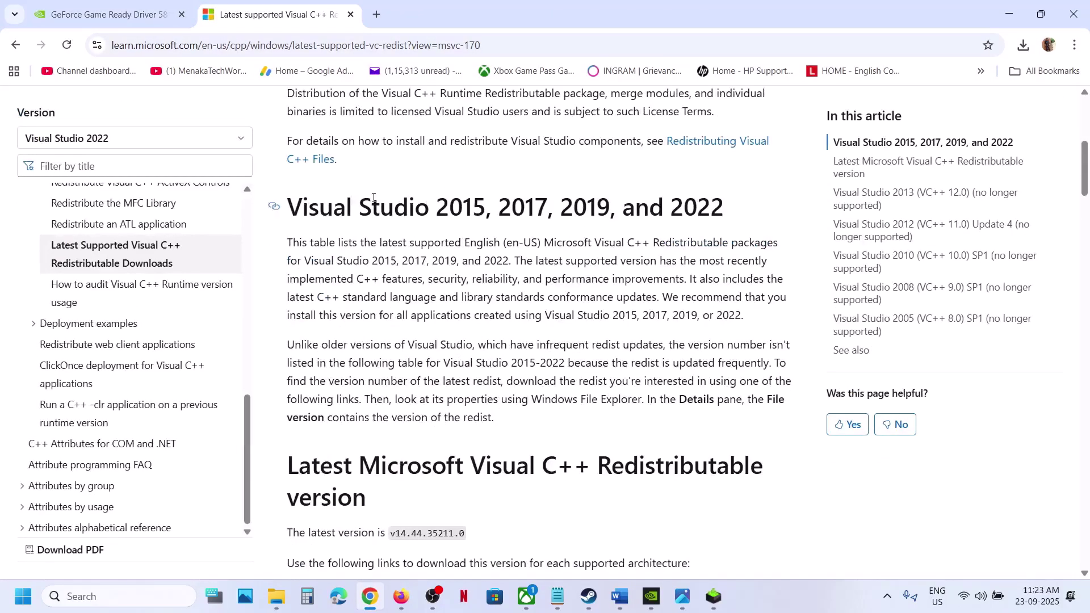
scroll(393, 345, "down", 6)
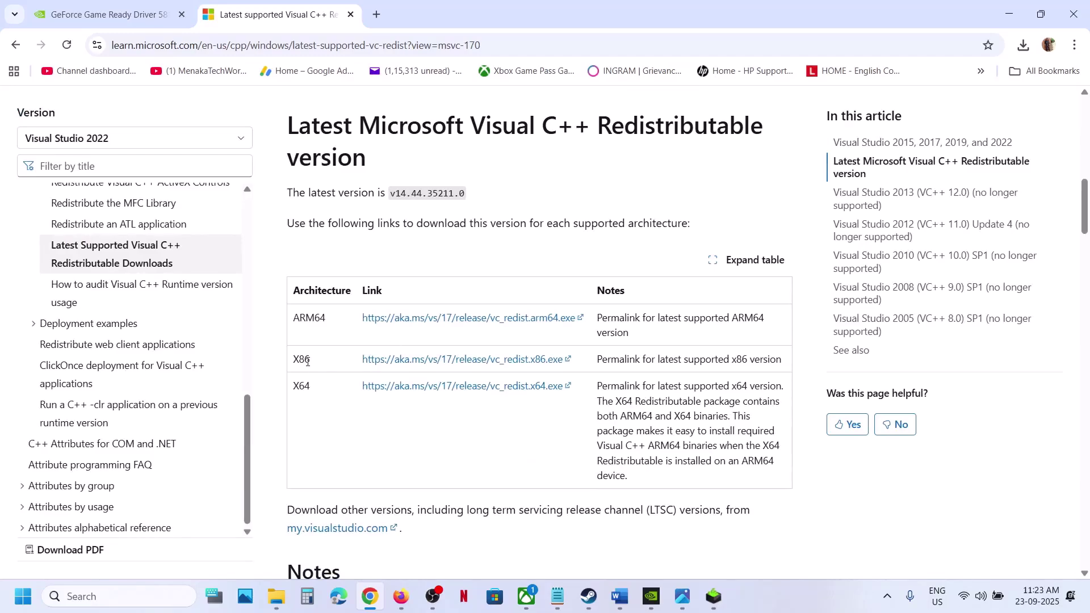
left_click(383, 361)
left_click(563, 368)
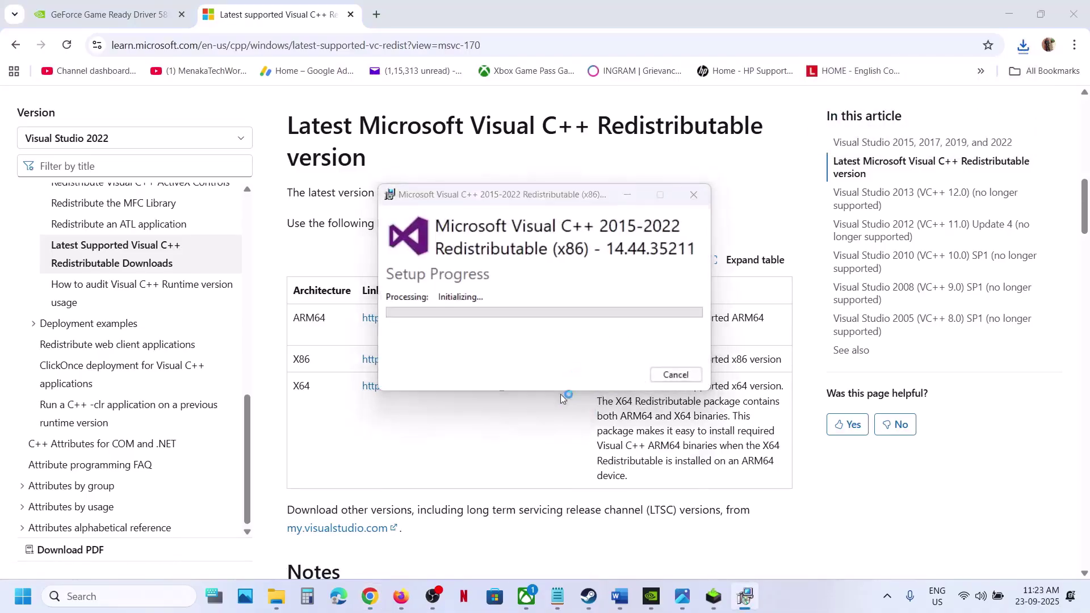
left_click(487, 402)
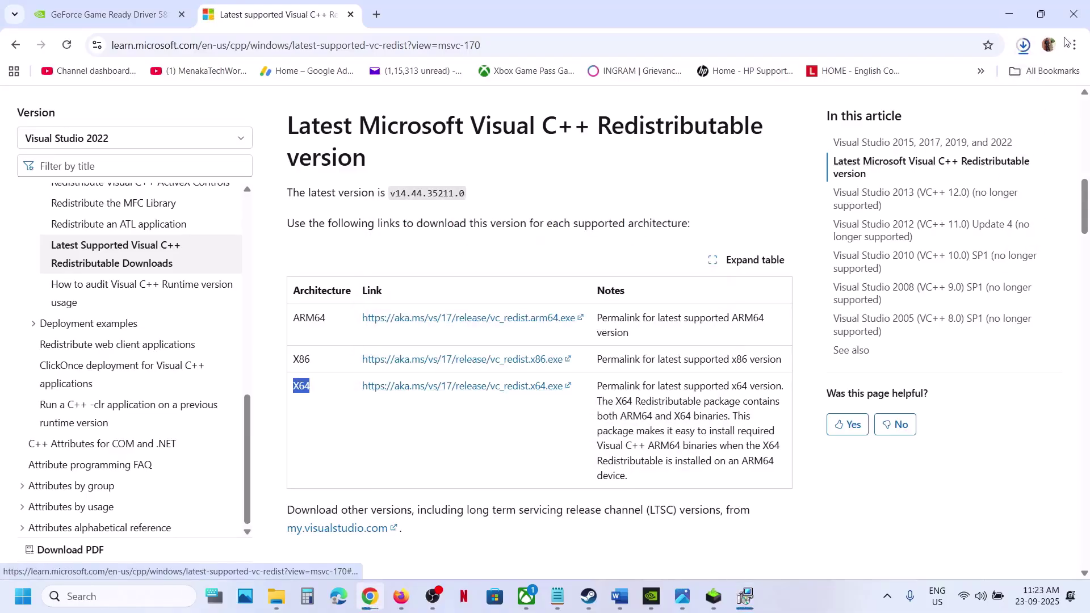
Step: Repair the Visual C++ Redistributable with the downloaded X64 installer and close both the x64 and x86 setup windows
left_click(1025, 46)
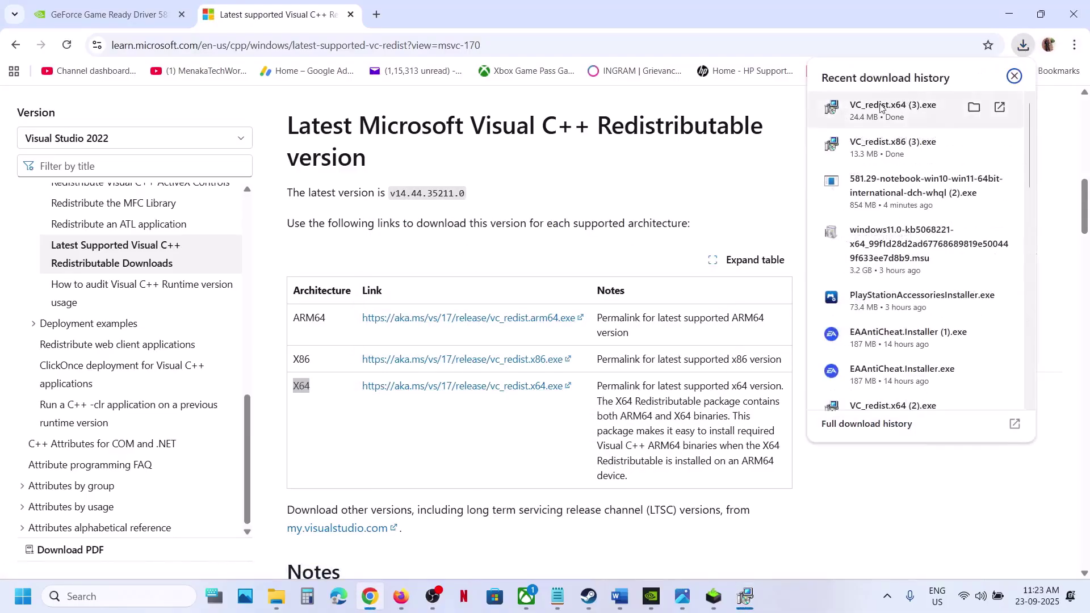
left_click(459, 389)
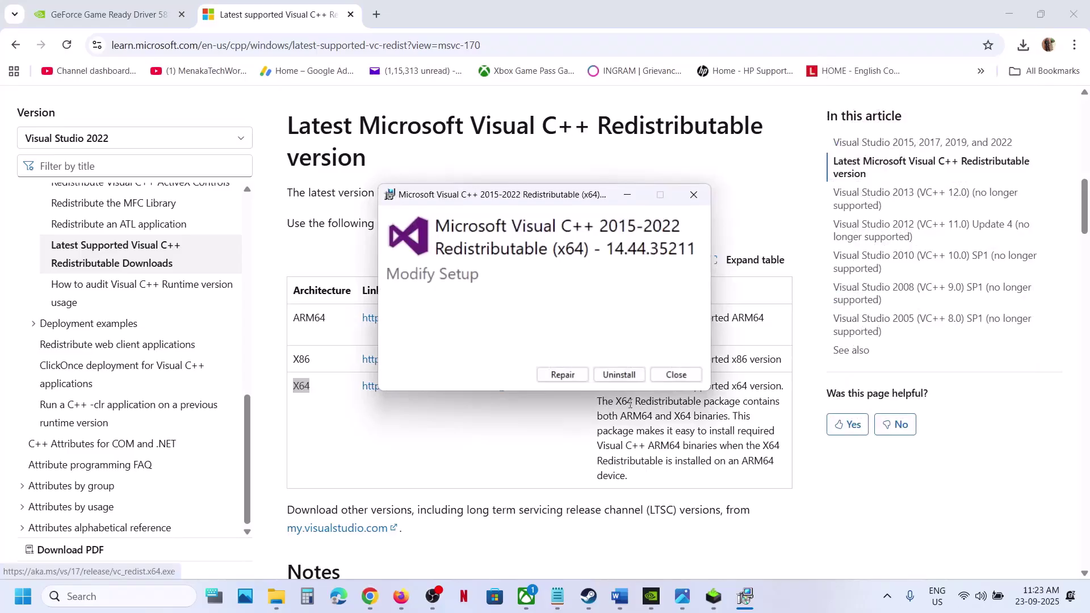
left_click(563, 376)
left_click(498, 403)
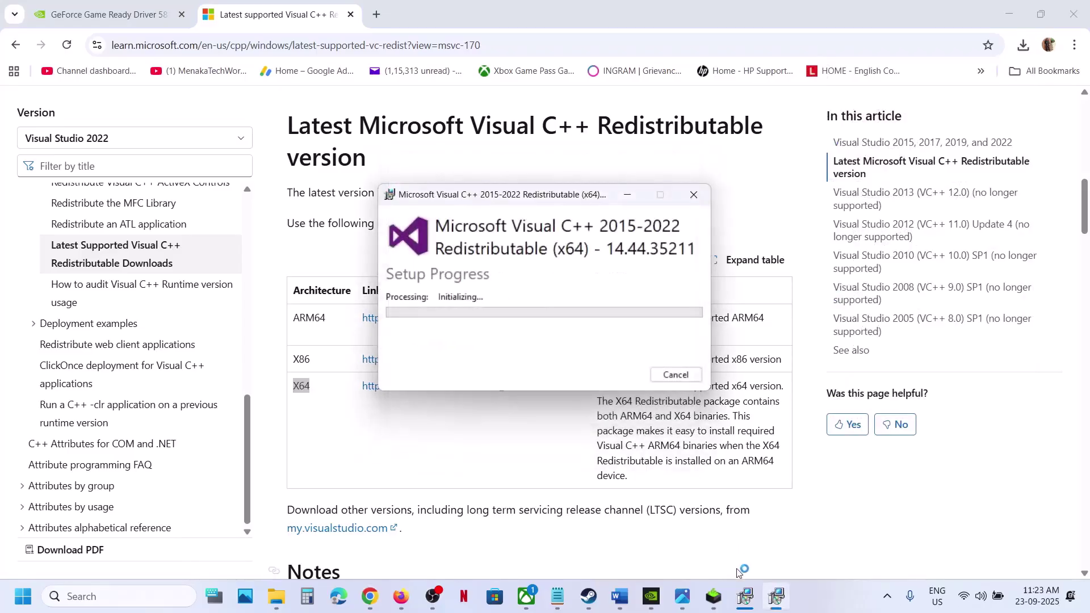
left_click_drag(577, 202, 307, 230)
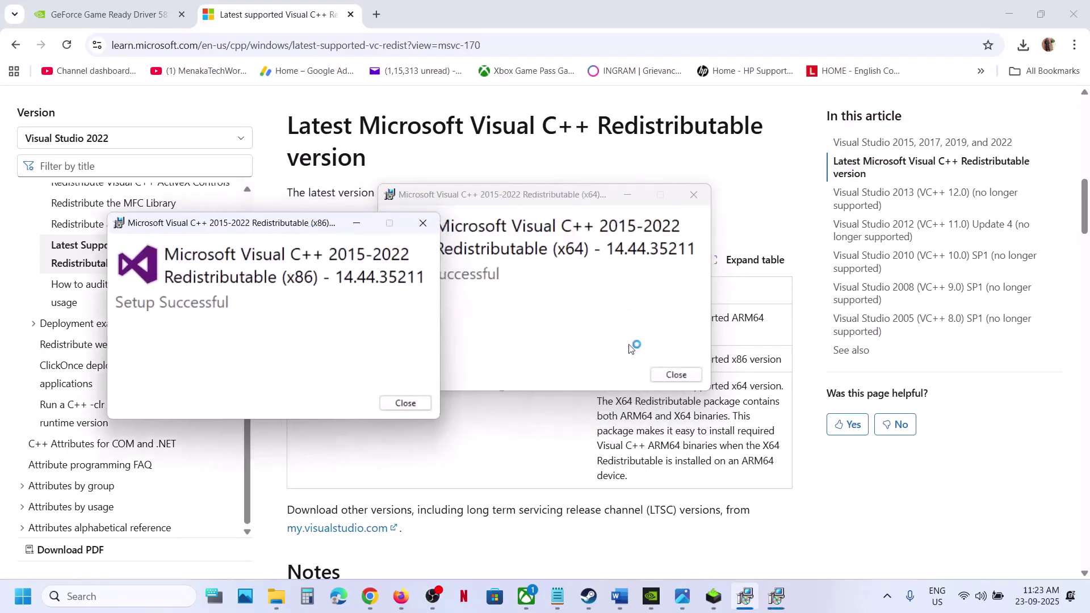
left_click(674, 372)
left_click(406, 403)
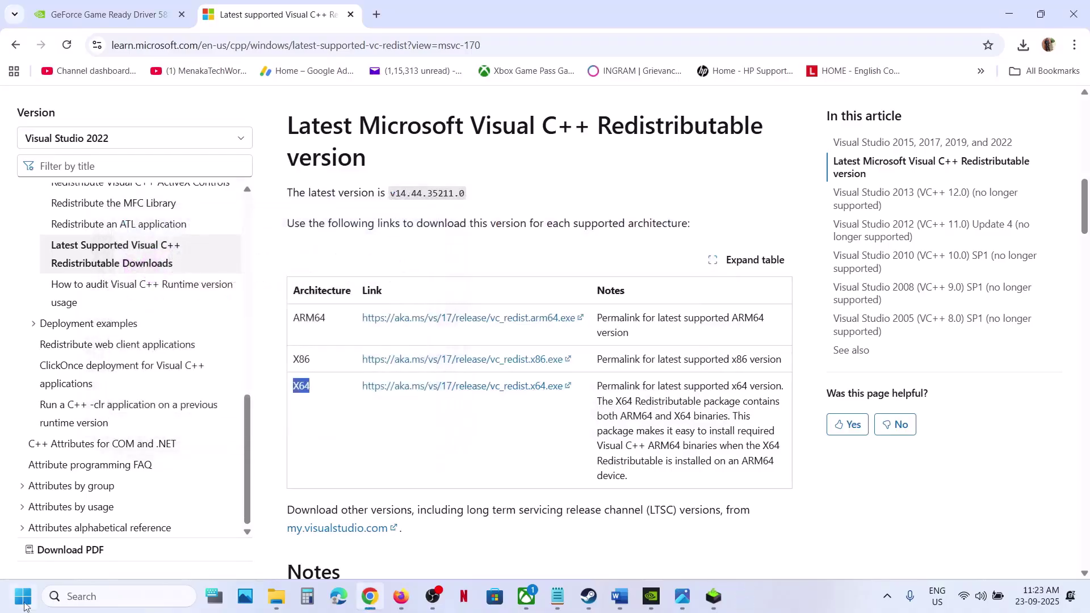
Step: View the computer's power options and point out Restart
left_click(23, 596)
left_click(413, 547)
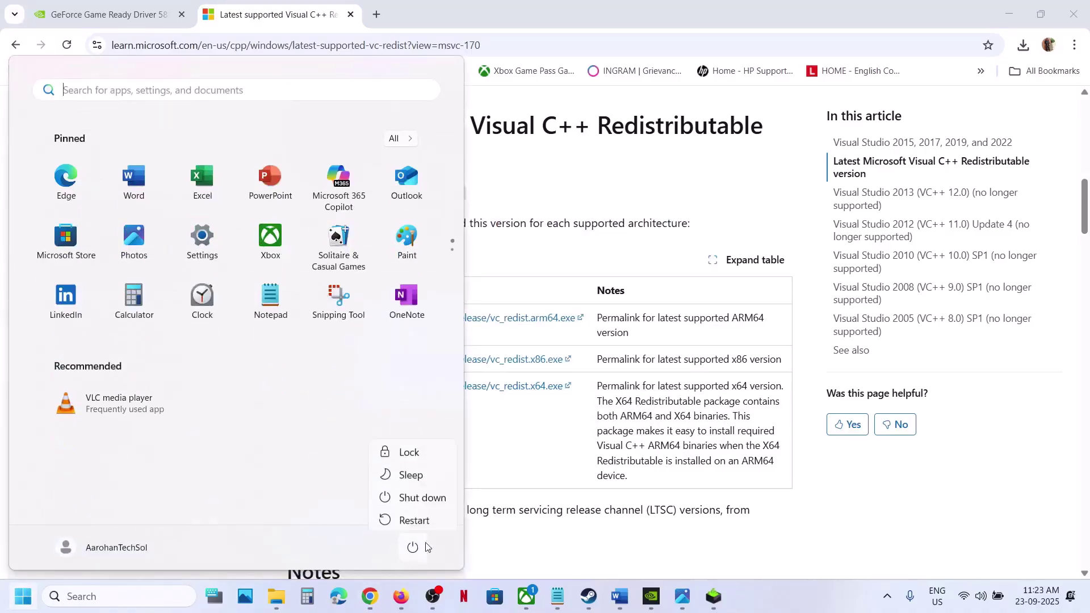
left_click(414, 516)
Step: Switch to the Word document and highlight the Step 9 text about Windowed mode, lower video settings and the FPS lock
left_click(619, 596)
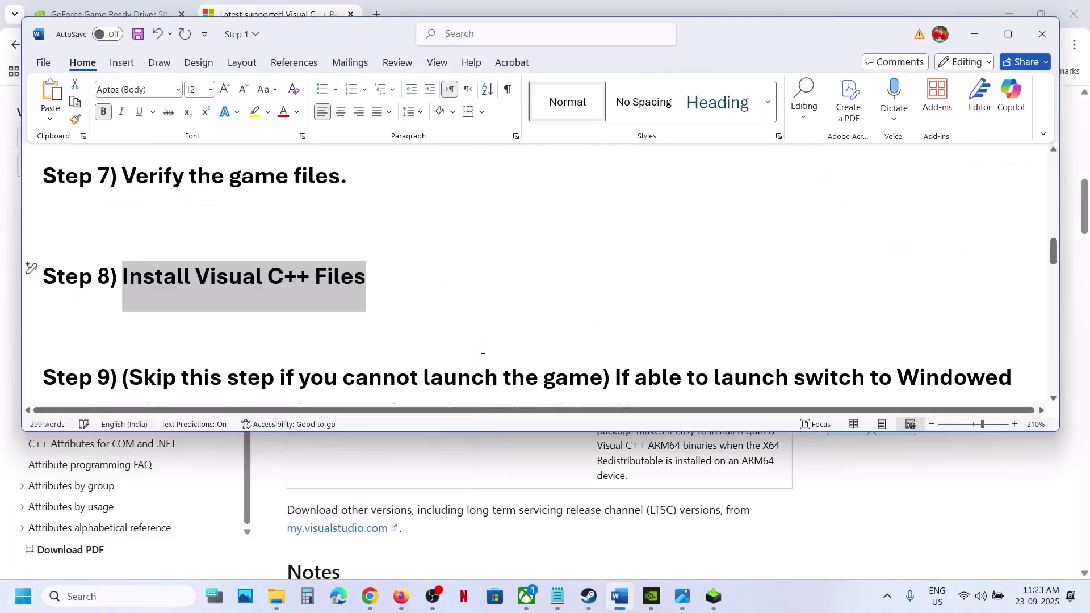
scroll(459, 342, "down", 3)
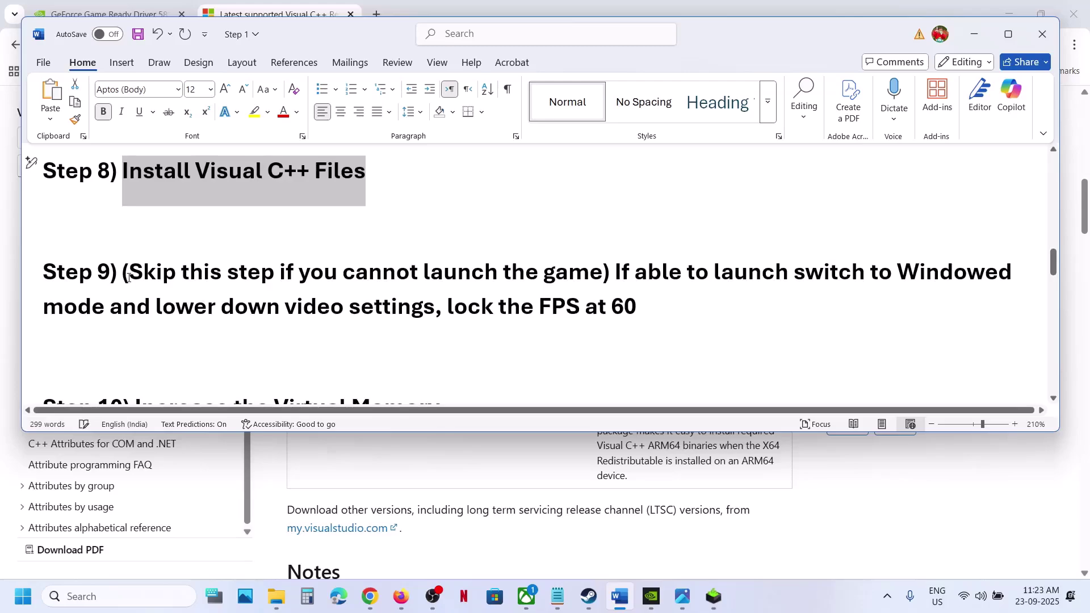
left_click_drag(128, 278, 581, 310)
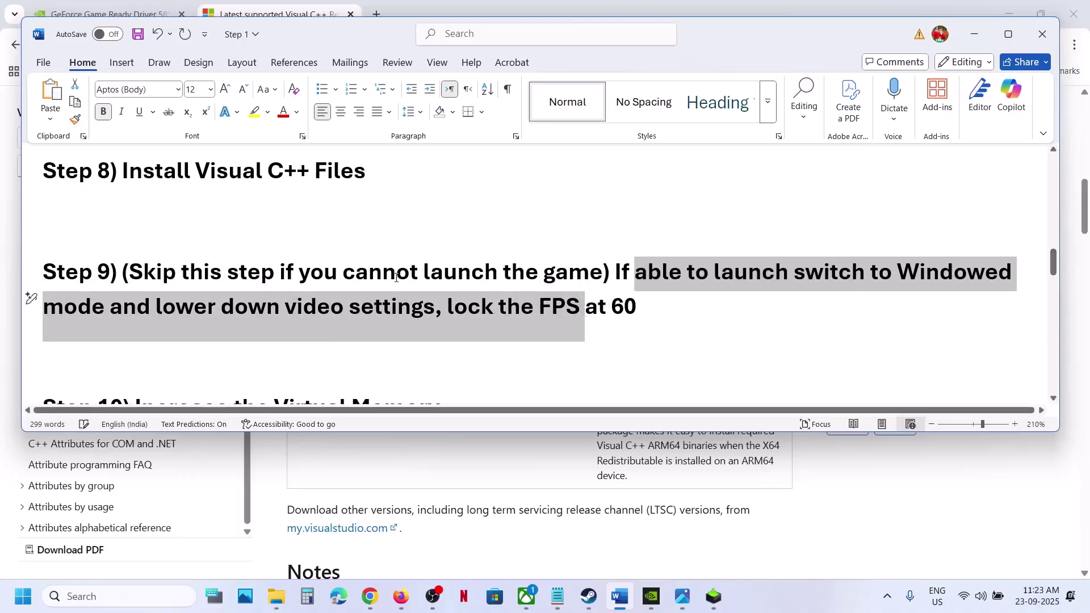
Step: Switch to Steam, launch SILENT HILL f and open its Graphics options
left_click(589, 596)
left_click(287, 308)
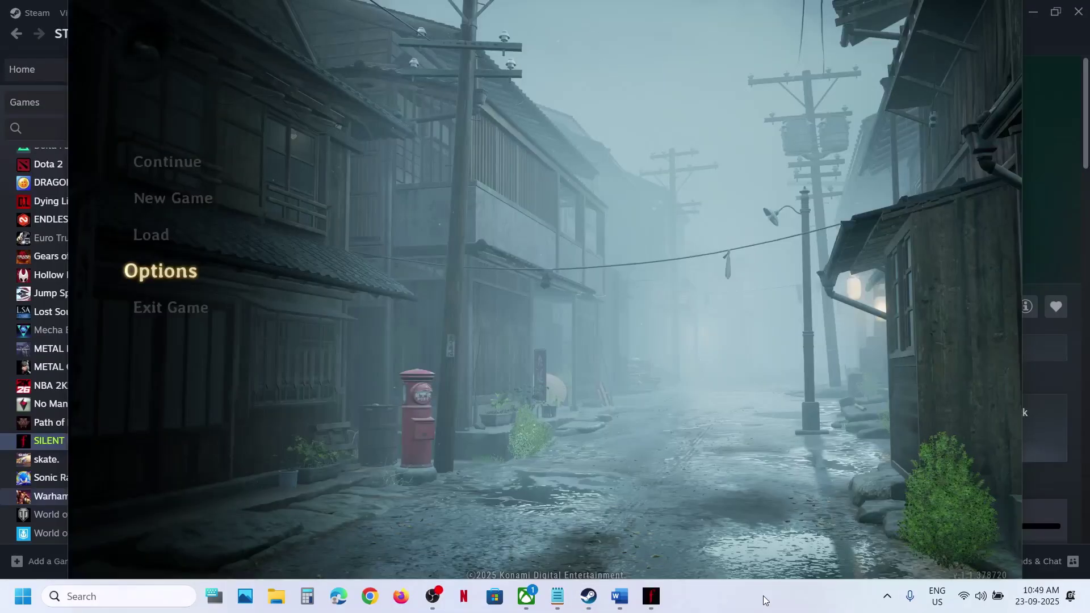
left_click(156, 278)
left_click(160, 172)
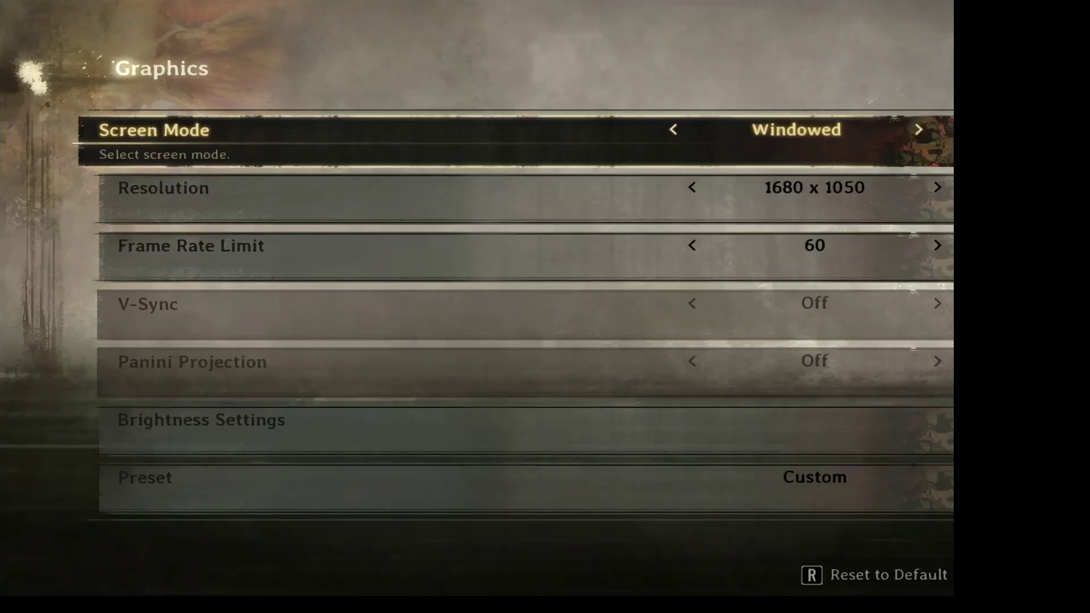
Step: Switch Screen Mode to Fullscreen and back to Windowed, and set the resolution to 1680 x 1050
left_click(674, 130)
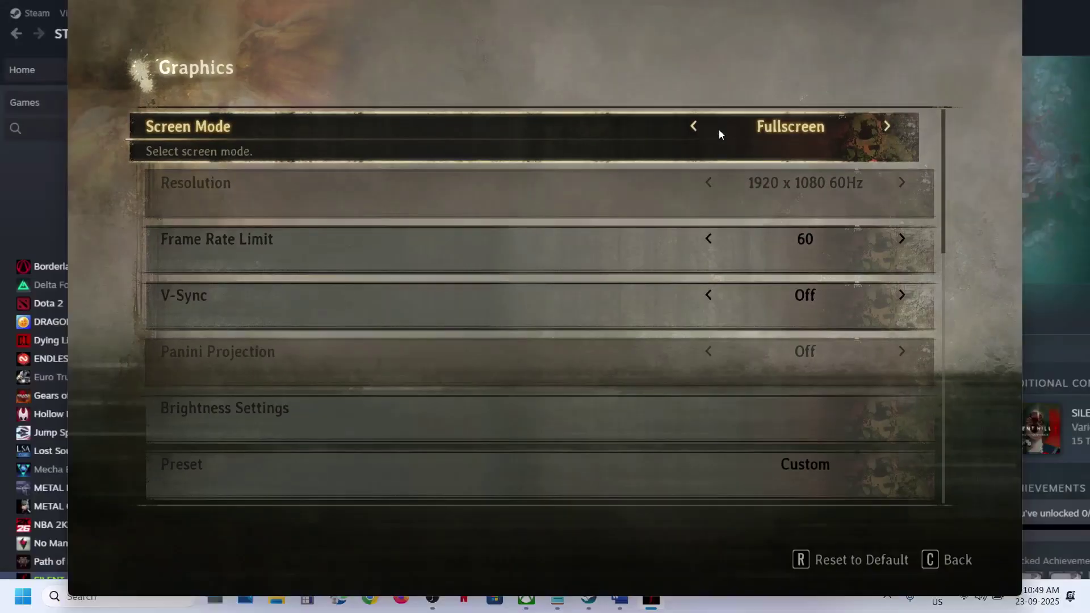
left_click(719, 130)
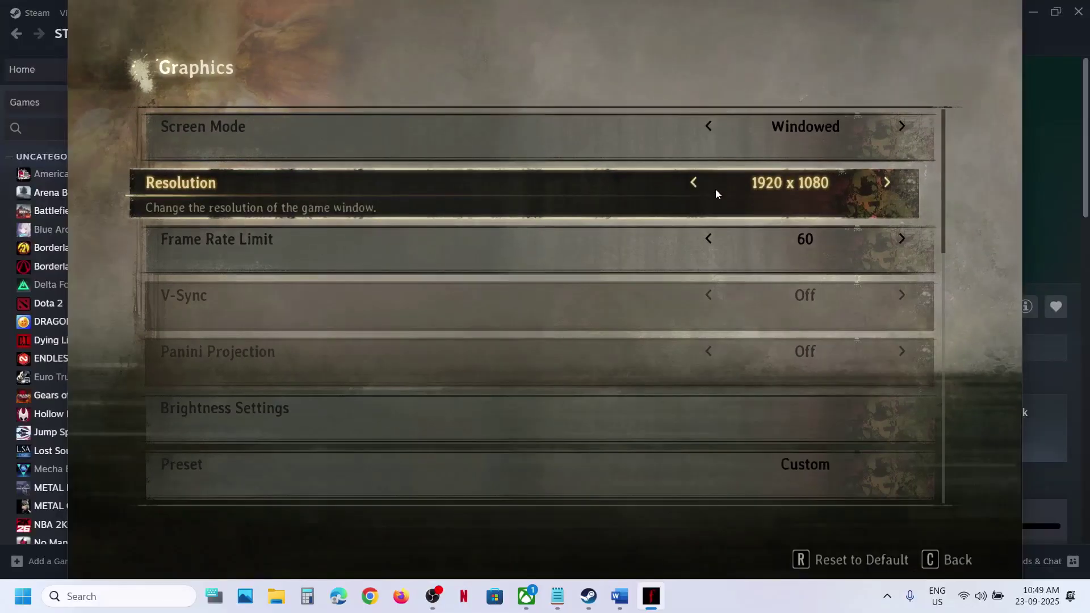
left_click(715, 189)
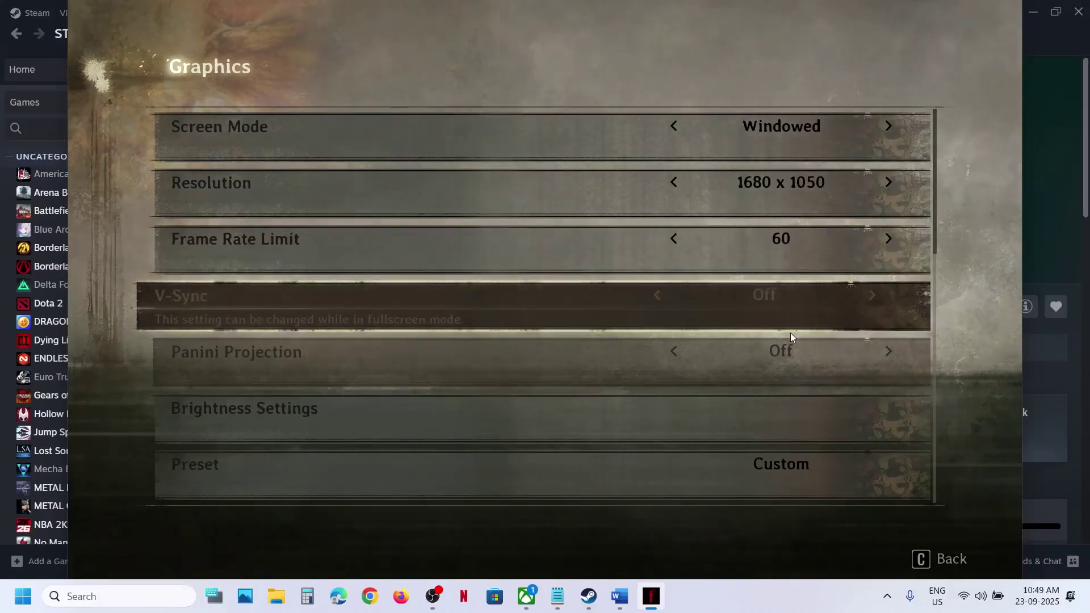
Step: Examine the available graphics presets Performance, Balanced and Quality
scroll(791, 333, "down", 1)
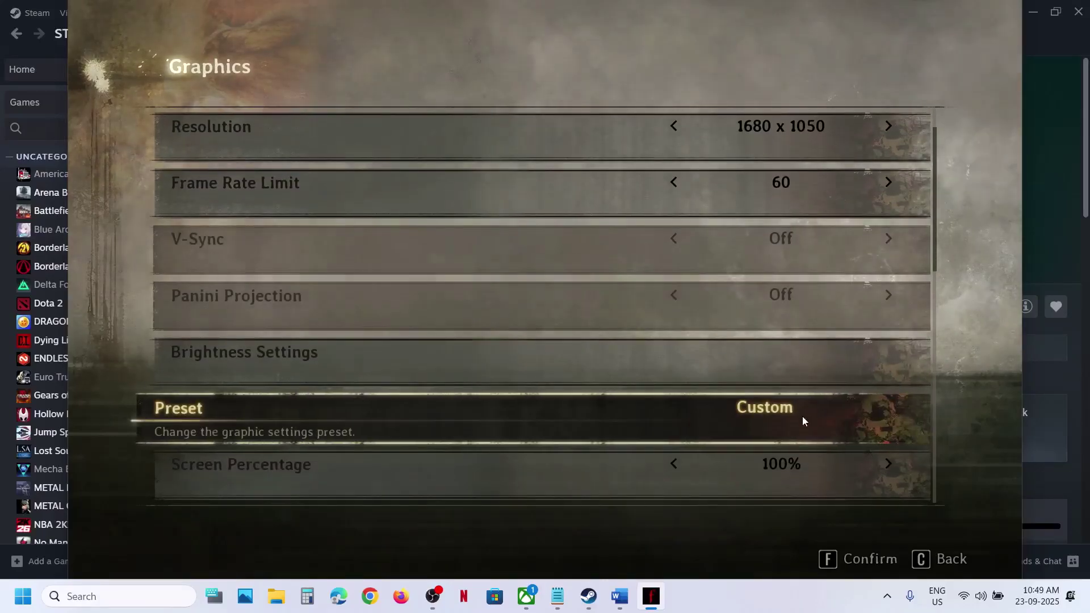
left_click(803, 418)
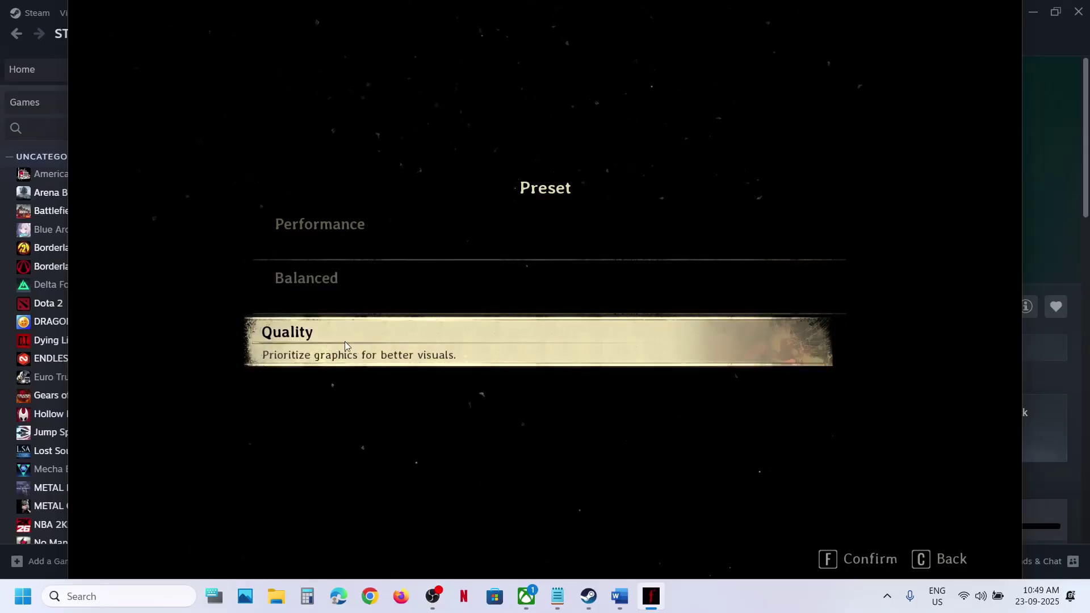
left_click(417, 334)
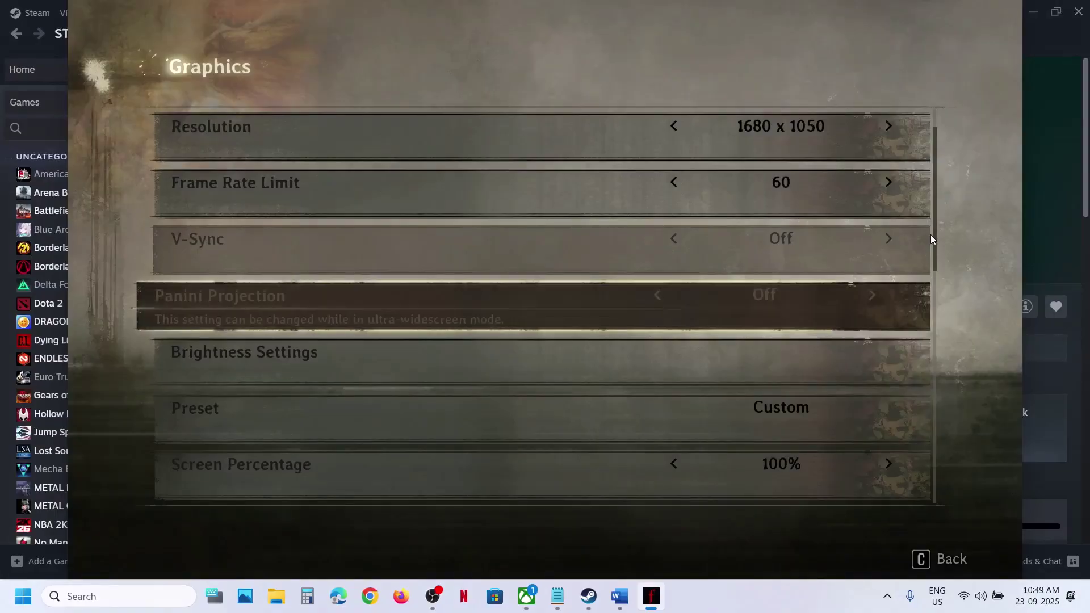
Step: Set Indirect Lighting to Off and leave the game's Graphics options
left_click_drag(933, 227, 938, 284)
left_click(881, 353)
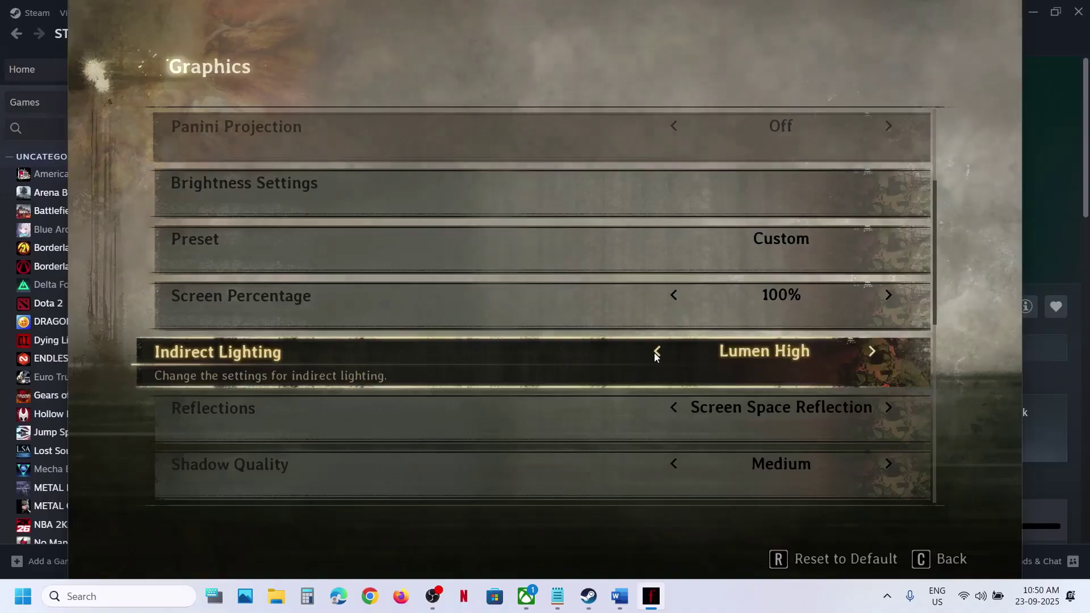
left_click(872, 354)
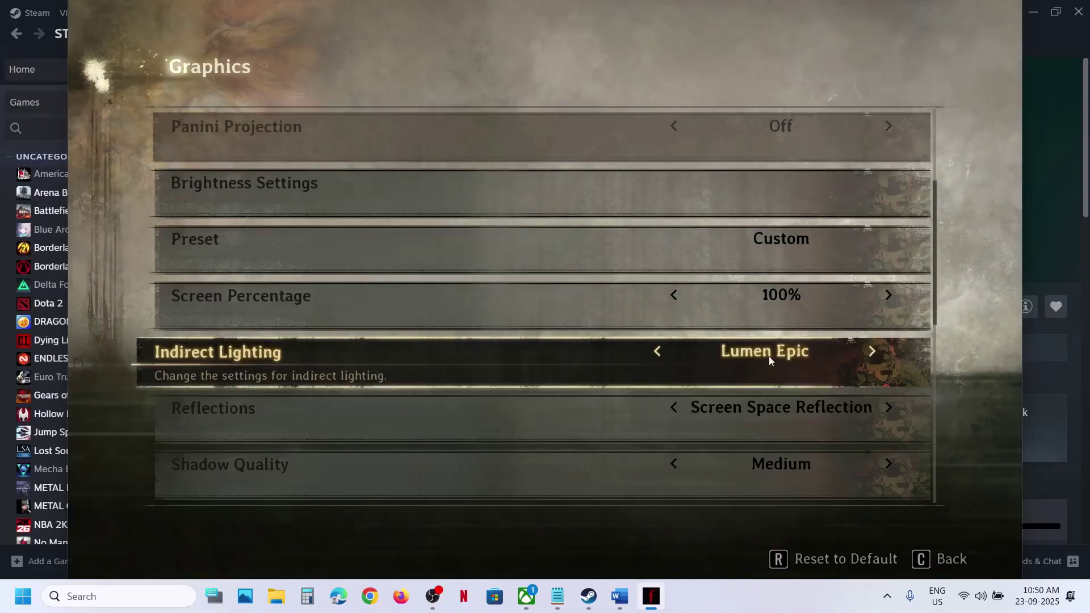
left_click(657, 352)
left_click(656, 352)
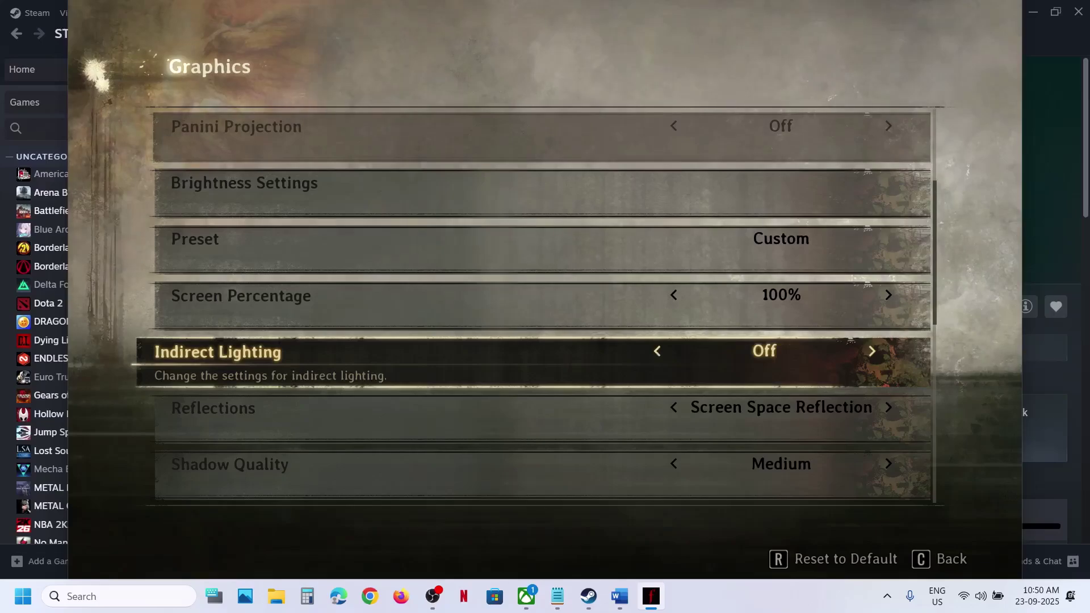
key("c")
key("c")
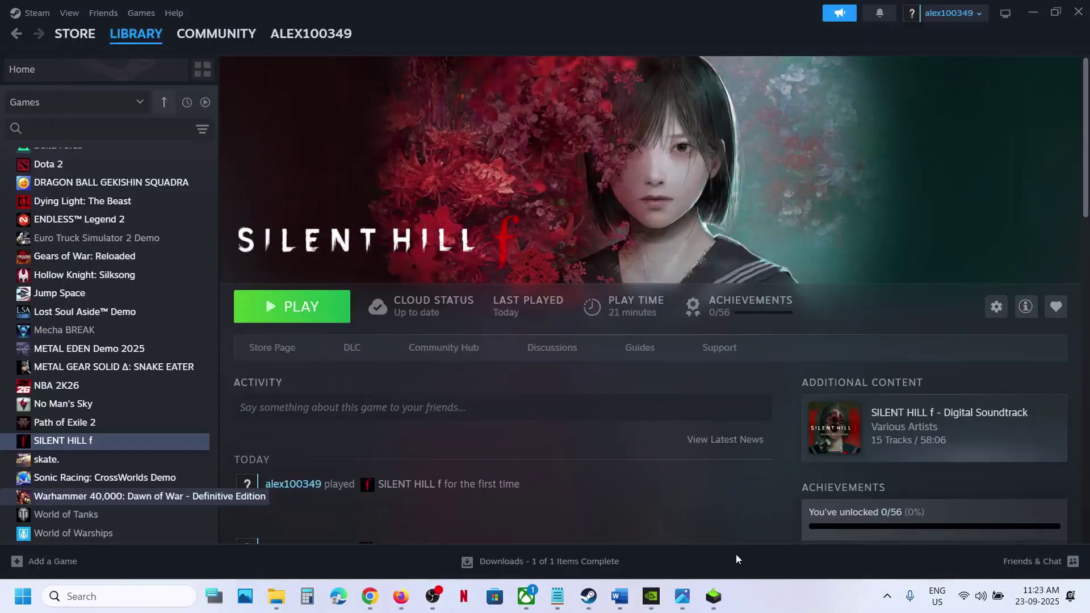
Step: Switch to the Word document and copy "View Advanced system settings" from Step 10, Increase the Virtual Memory
left_click(620, 596)
scroll(377, 321, "down", 2)
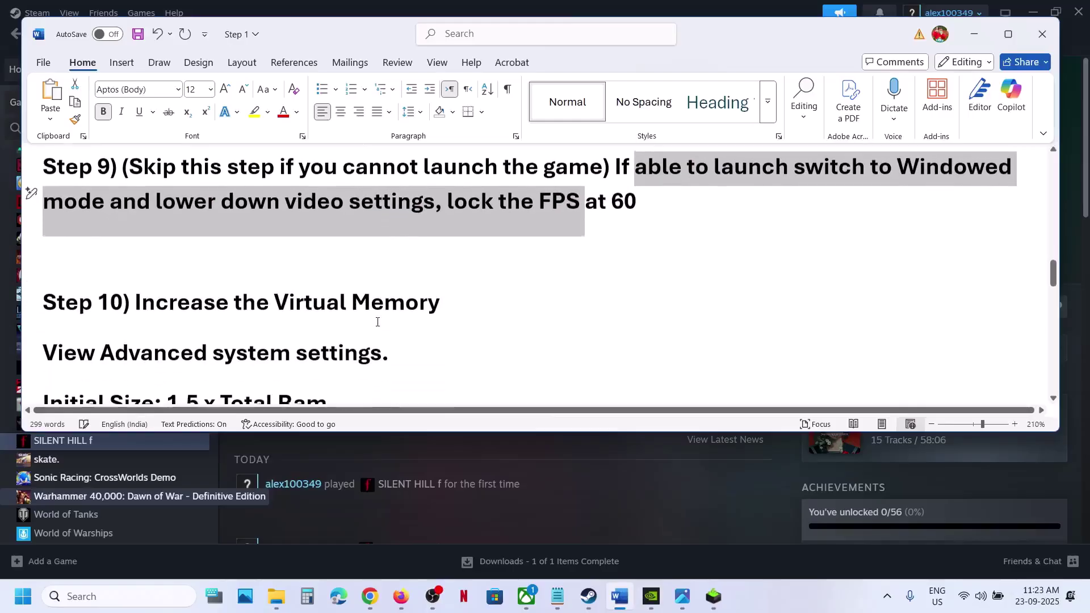
scroll(376, 322, "down", 2)
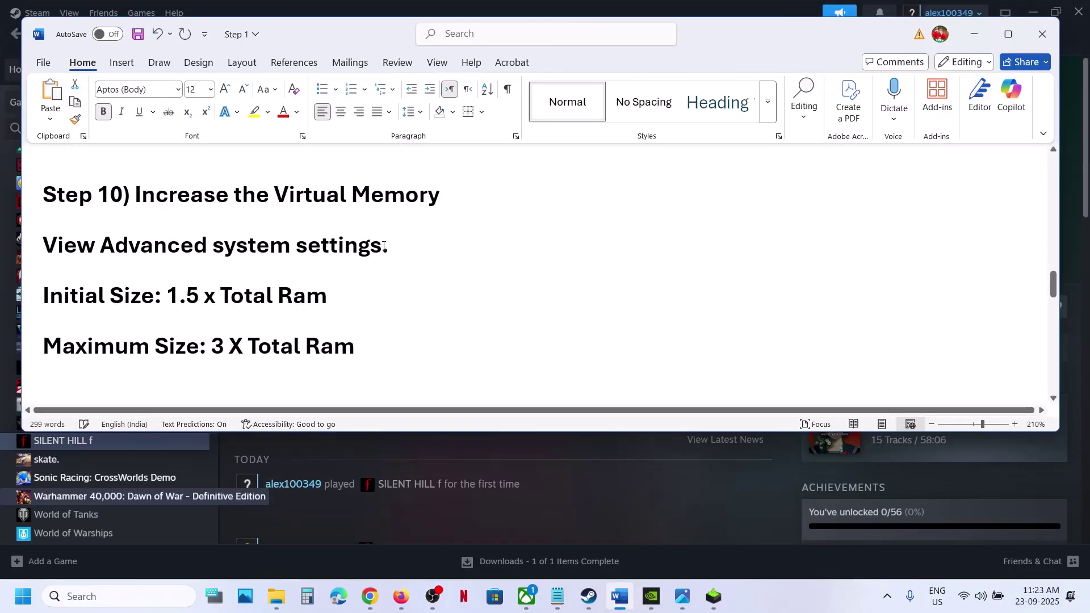
left_click_drag(386, 247, 30, 236)
key("ctrl+c")
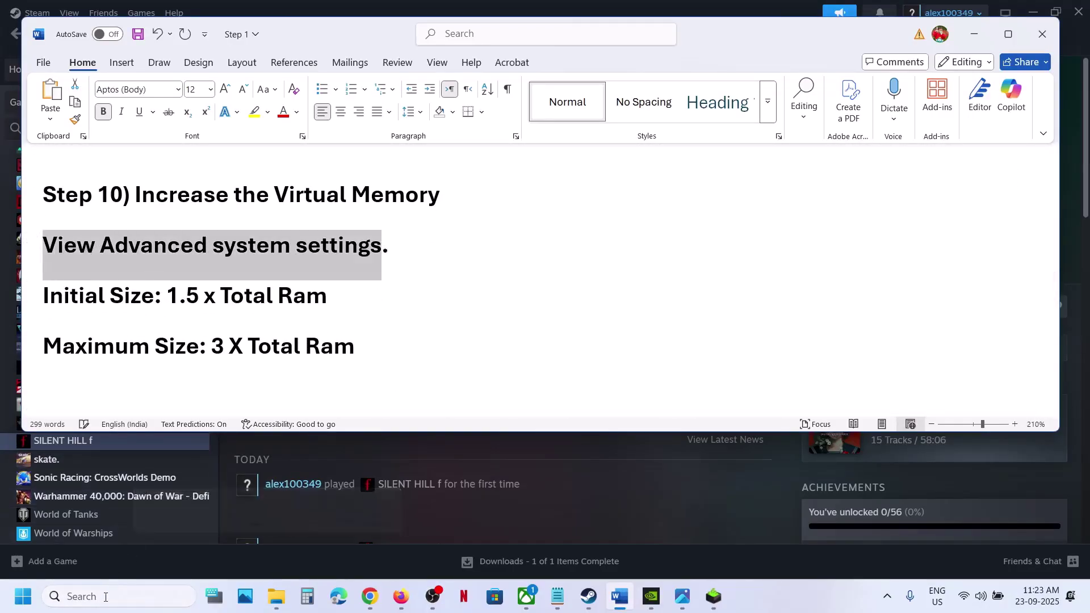
Step: Search Windows for the copied text, open View advanced system settings, and move System Properties clear of the Step 10 text
left_click(105, 597)
key("ctrl+v")
left_click(149, 149)
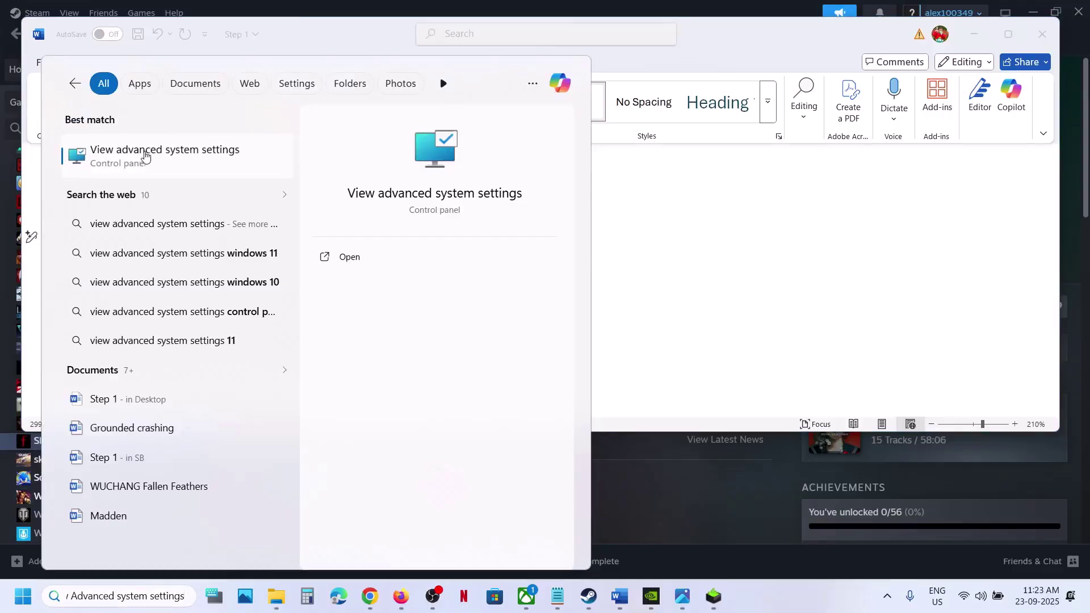
left_click_drag(273, 65, 920, 177)
Step: Open the Virtual Memory settings from the advanced performance options and turn off automatic paging file size management for all drives
left_click(960, 276)
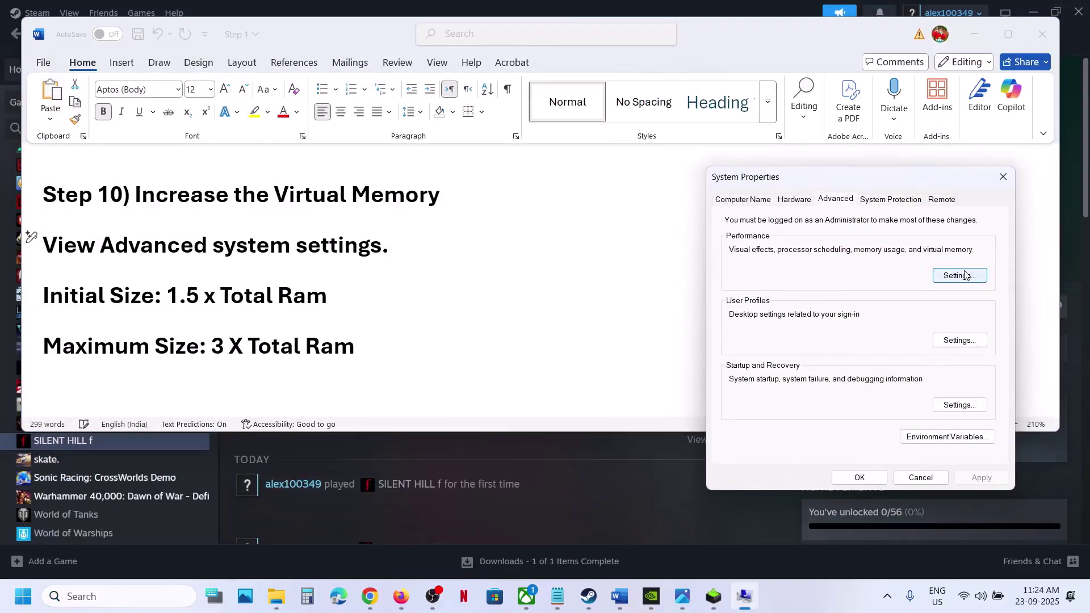
left_click(803, 159)
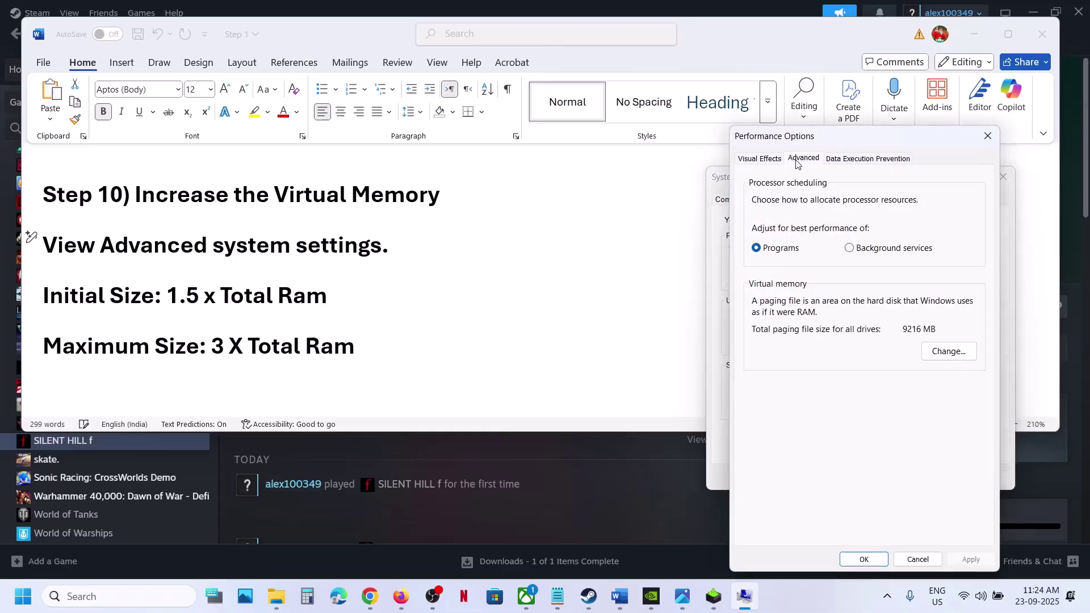
left_click(936, 350)
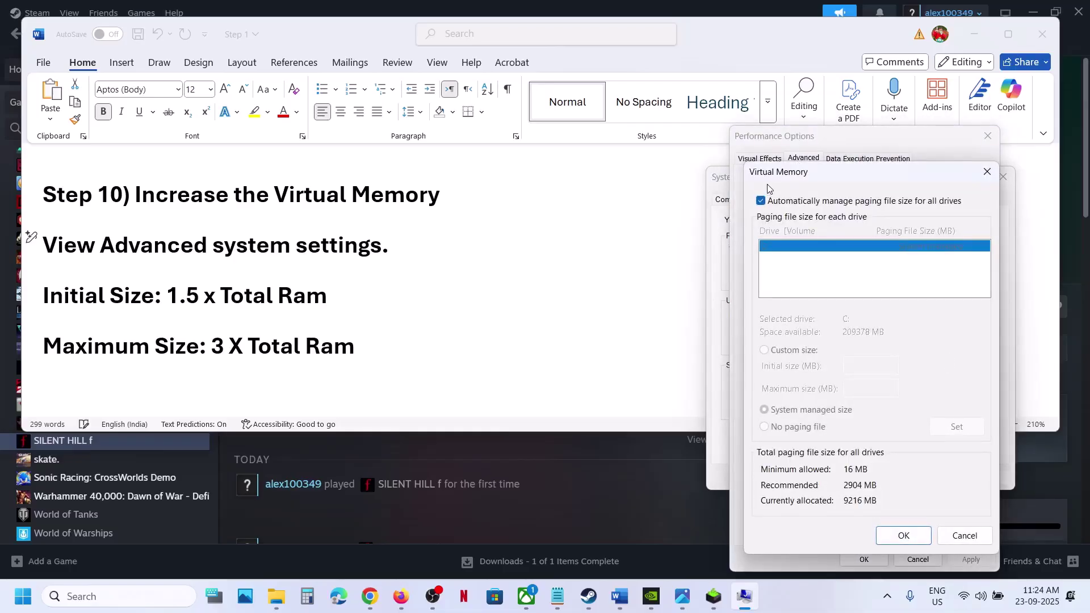
left_click(761, 201)
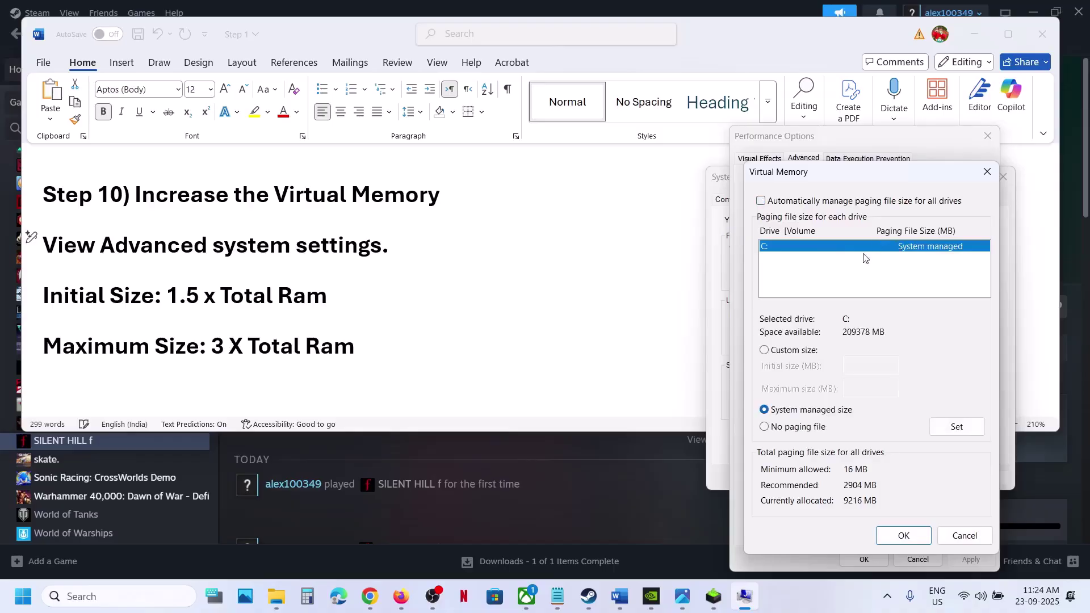
Step: Choose a custom paging file size for drive C: and check the installed RAM in the Windows system About settings
left_click(765, 350)
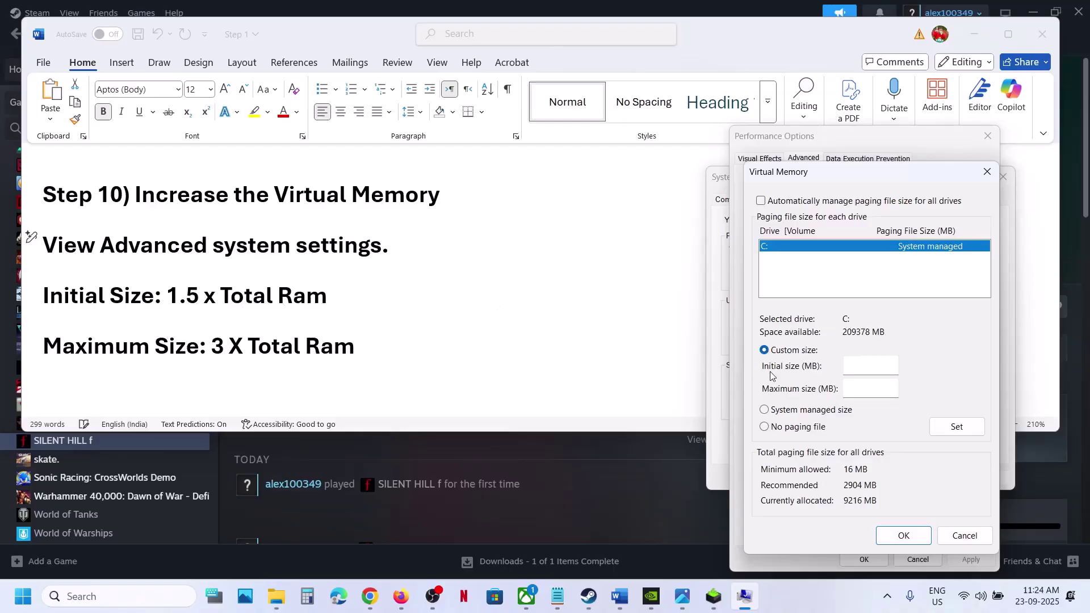
key("super+i")
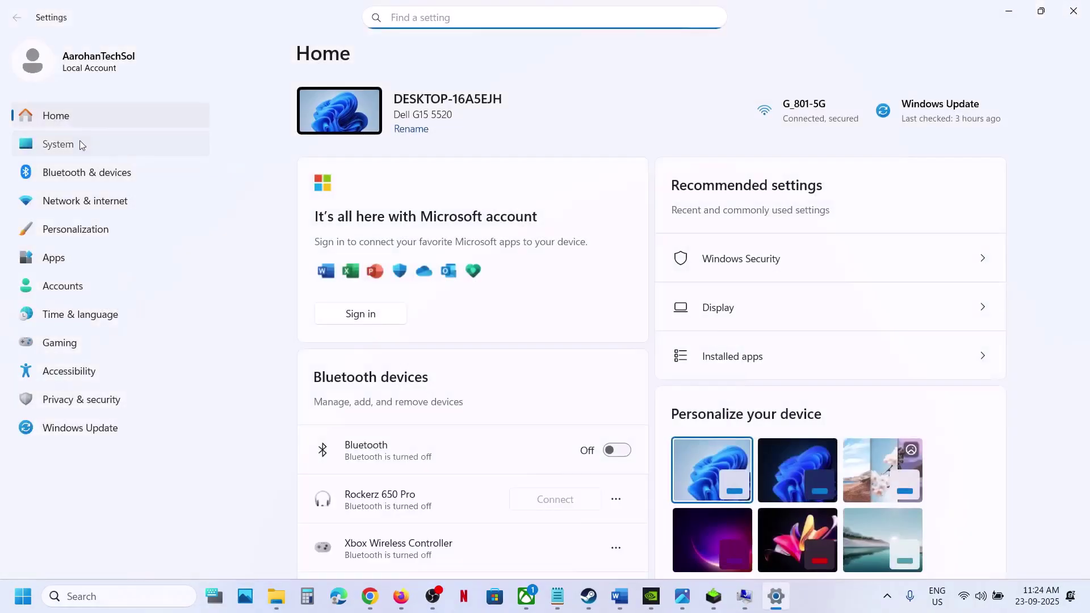
left_click(79, 144)
scroll(565, 381, "down", 10)
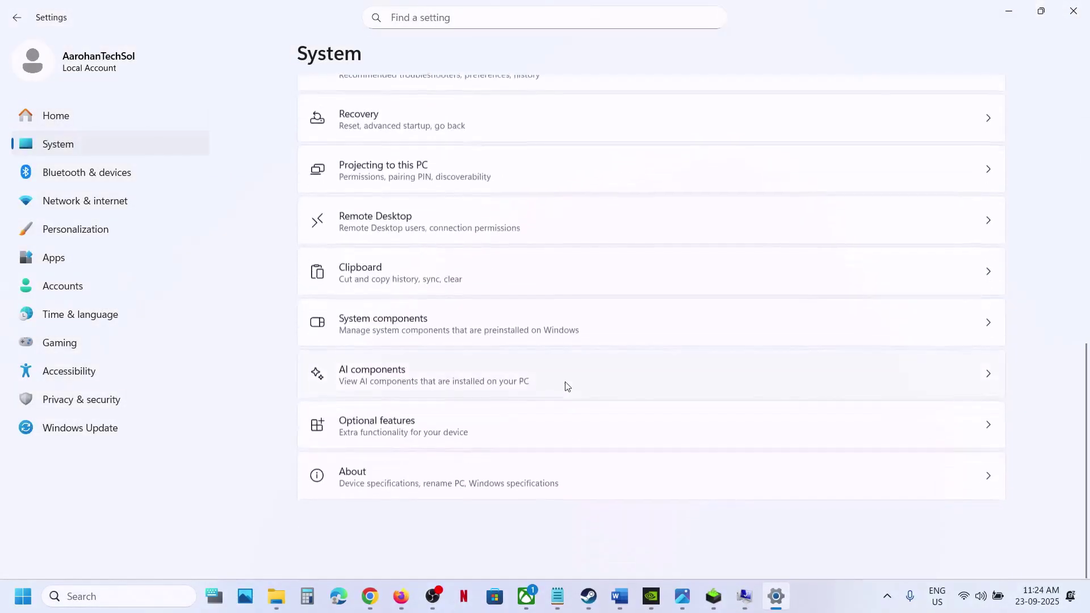
left_click(465, 498)
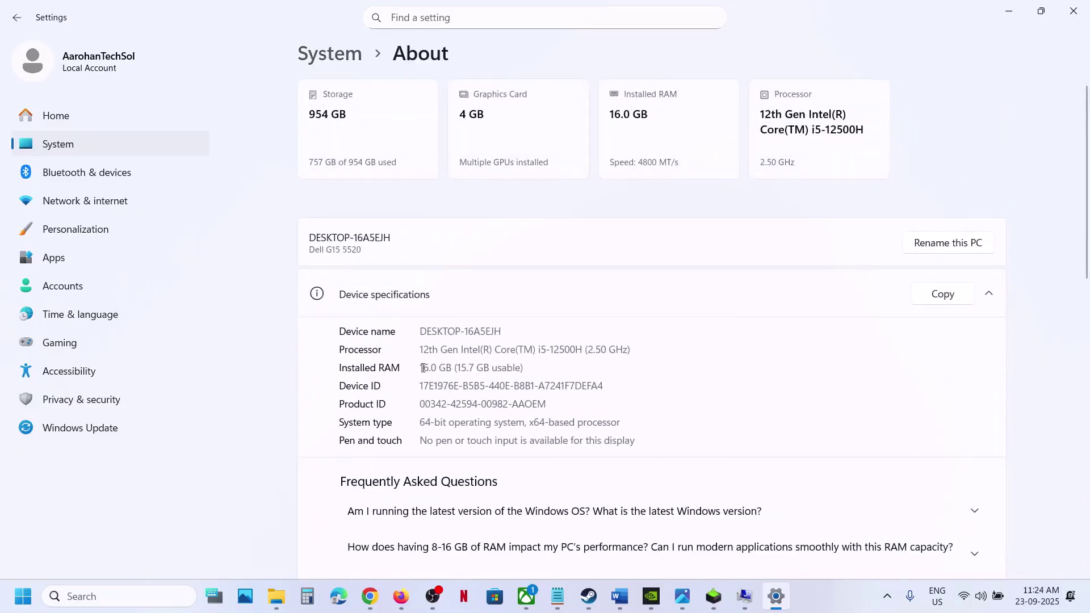
left_click_drag(424, 368, 465, 368)
left_click(1073, 10)
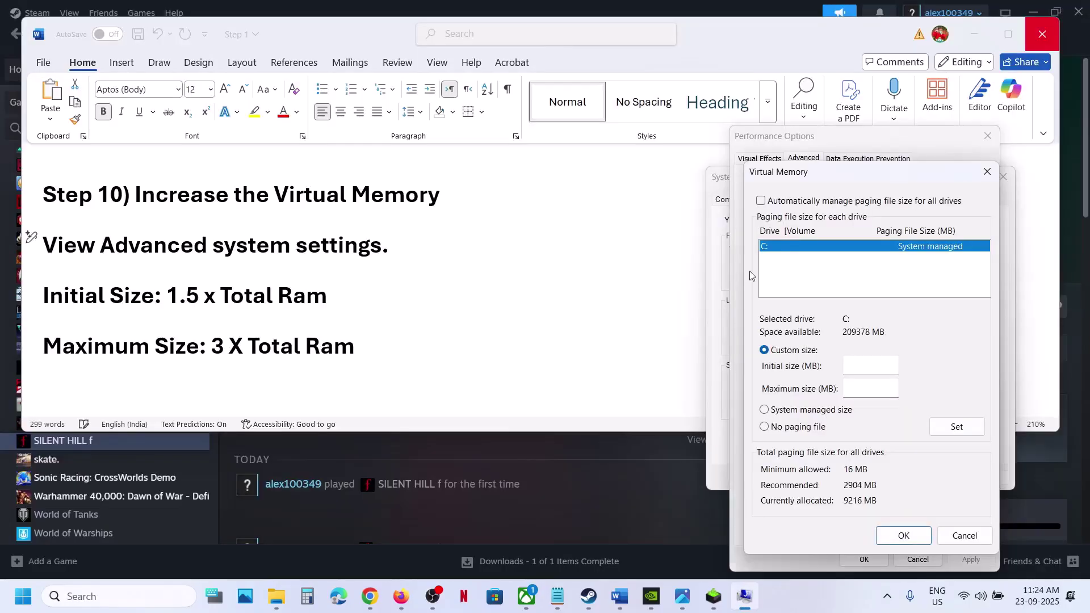
Step: Calculate 16 × 1024 × 1.5 in Calculator and set the paging file's initial size to 24576 MB
left_click(308, 596)
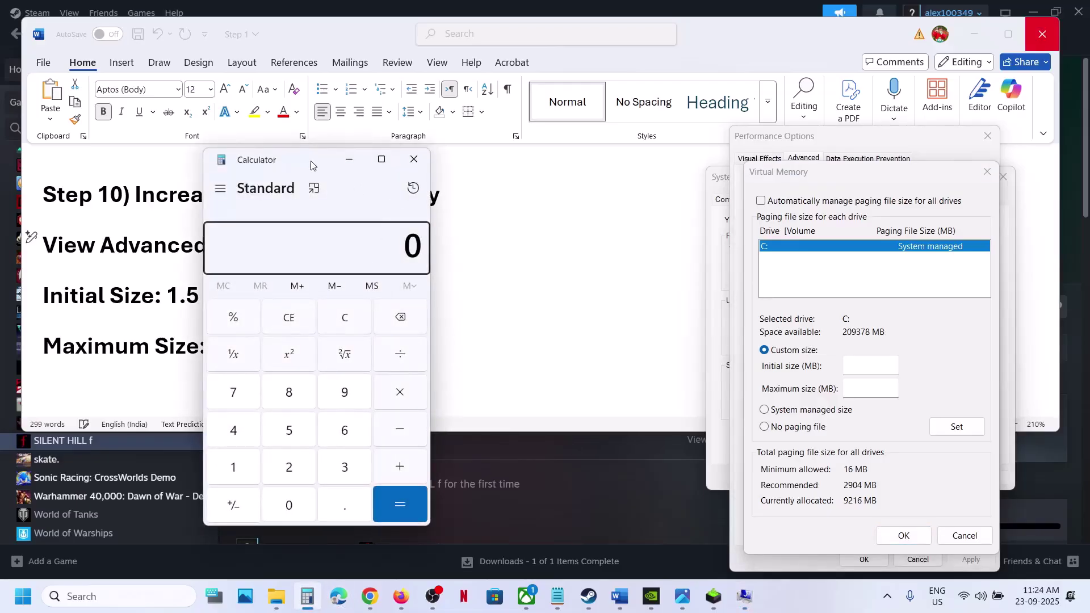
left_click_drag(311, 161, 598, 169)
type("1")
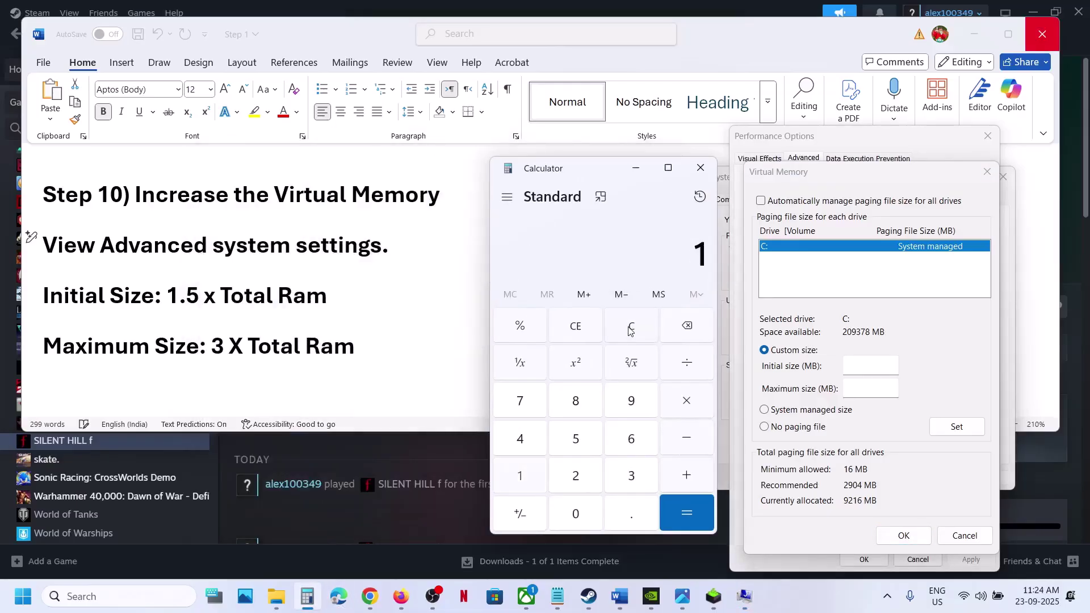
type("6*1024")
key("Return")
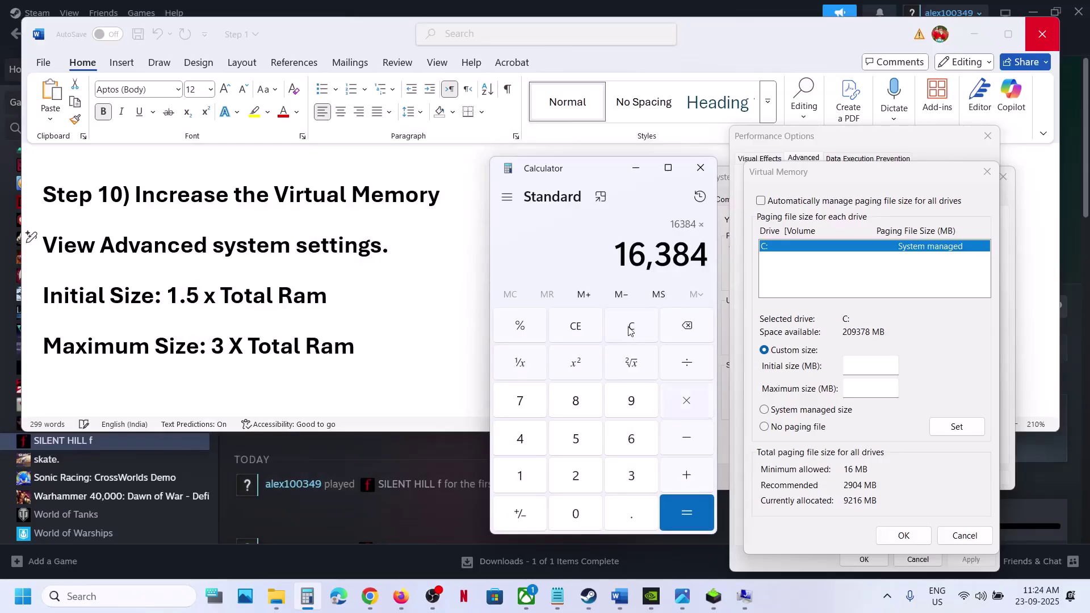
type("1.5")
key("Return")
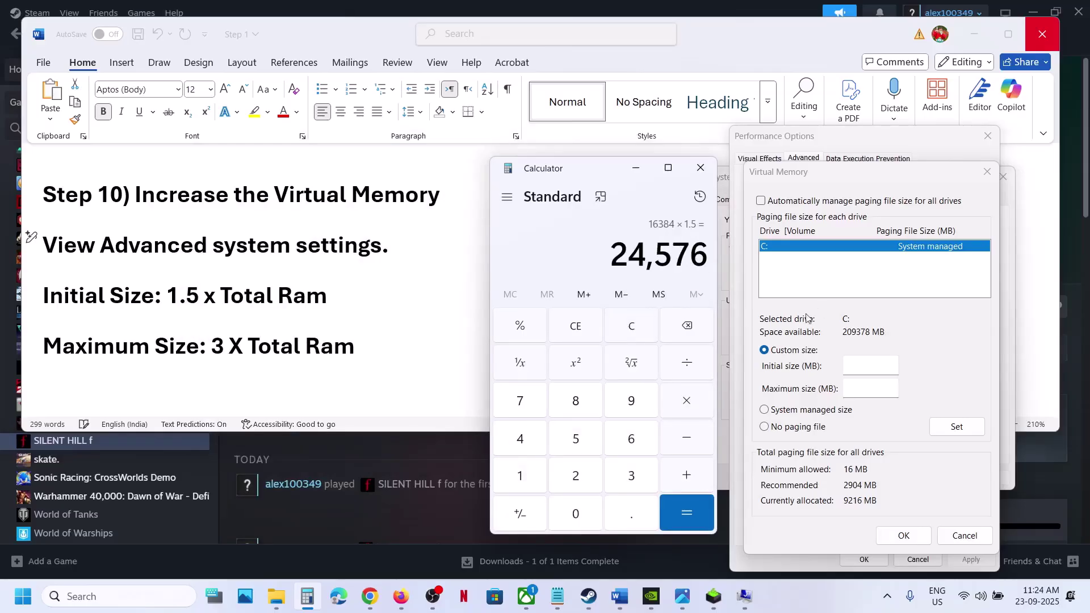
left_click(858, 368)
type("24576")
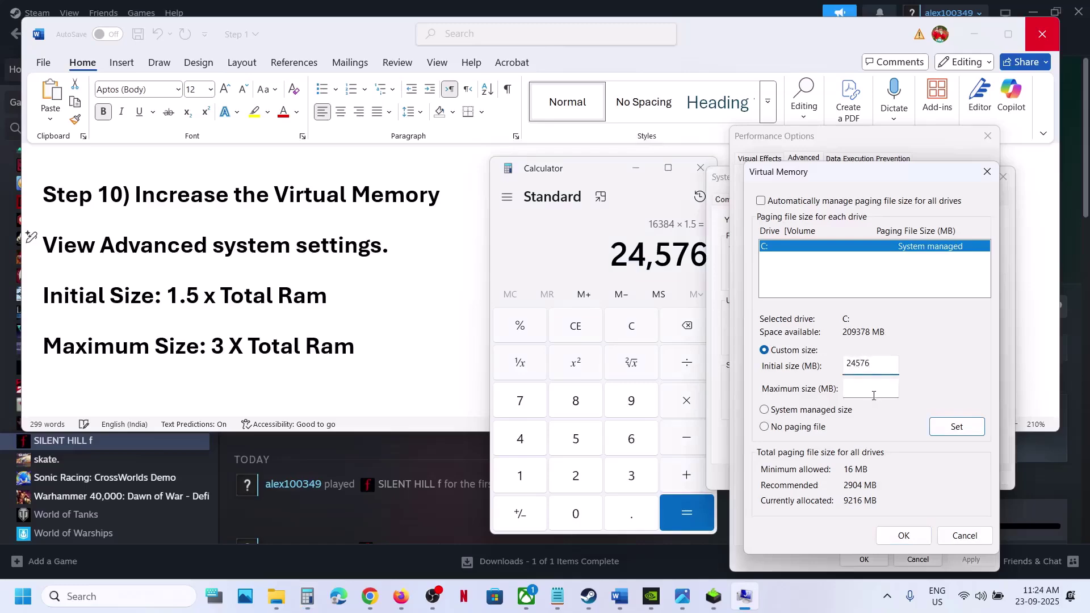
Step: Calculate 16 × 1024 × 3 in Calculator for the paging file's maximum size
left_click(872, 395)
left_click(633, 335)
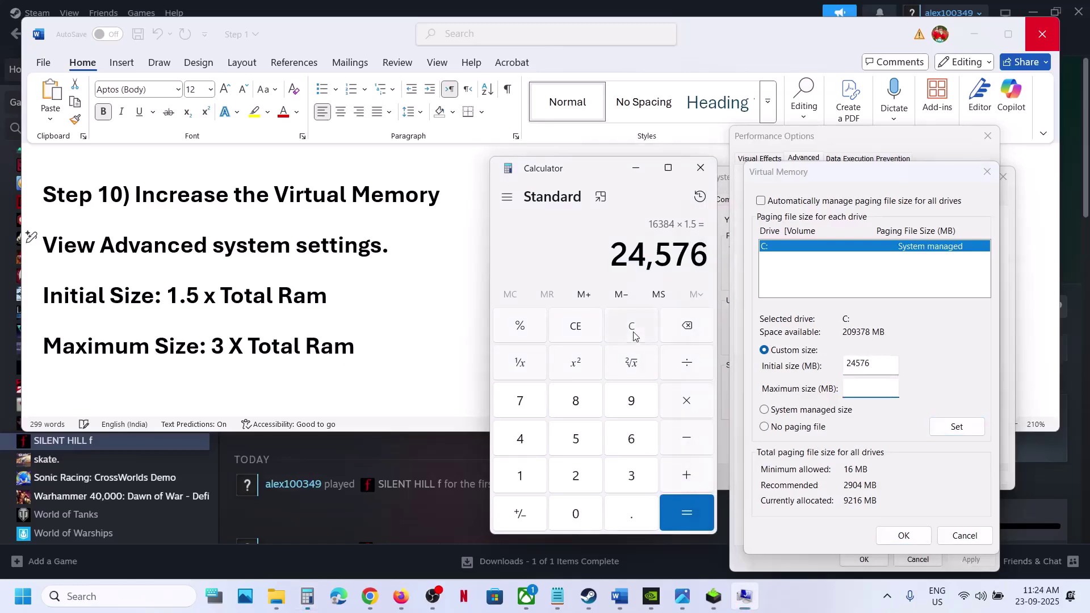
type("16")
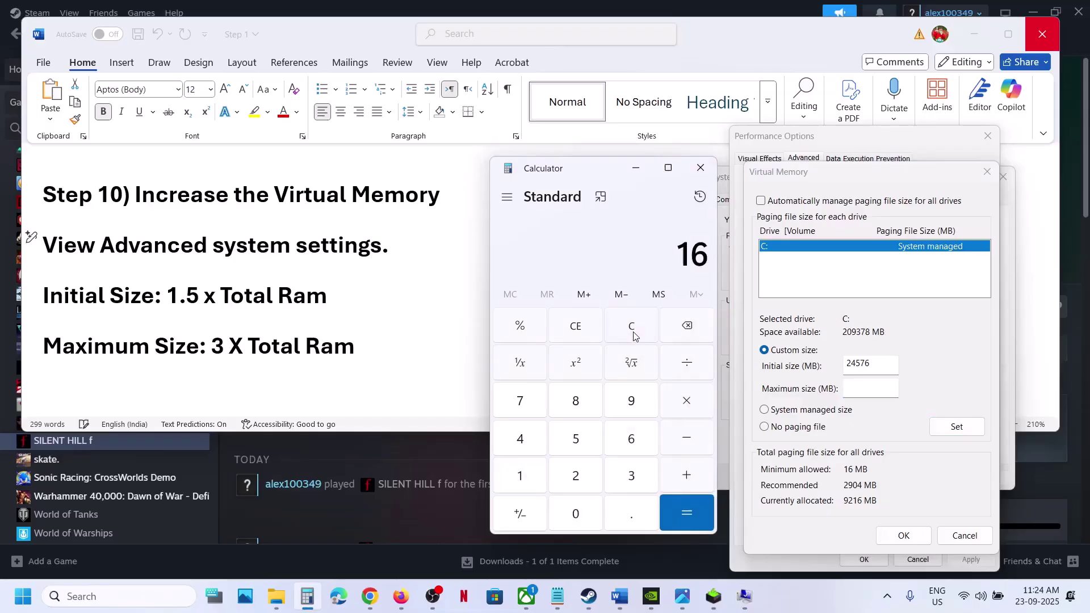
type("*1024")
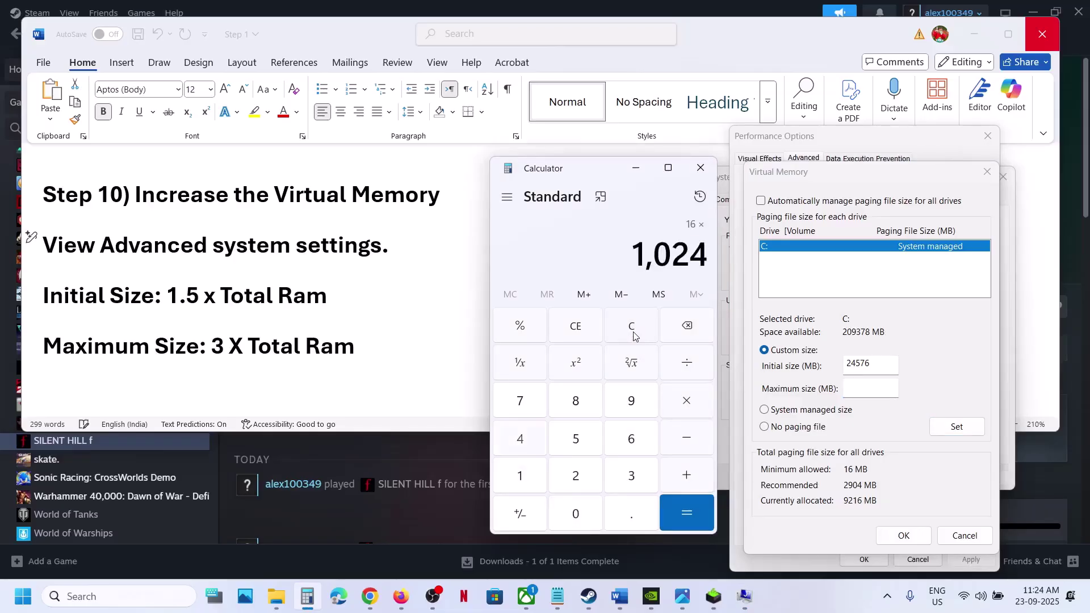
key("Return")
type("384")
key("Return")
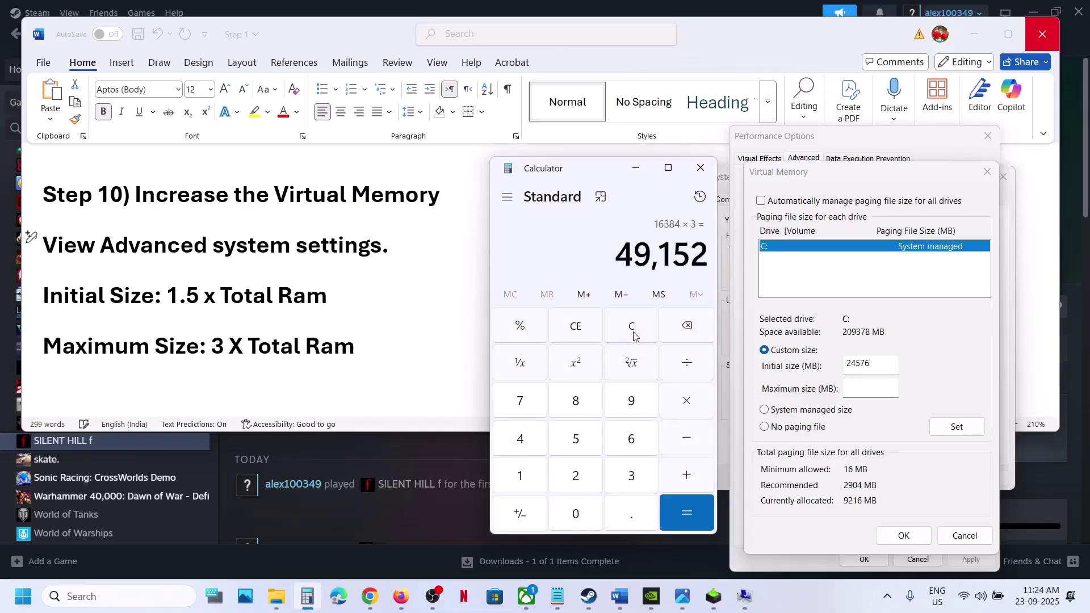
Step: Set the paging file's maximum size to 49152 MB, apply it to drive C:, and accept Performance Options and System Properties
left_click(859, 388)
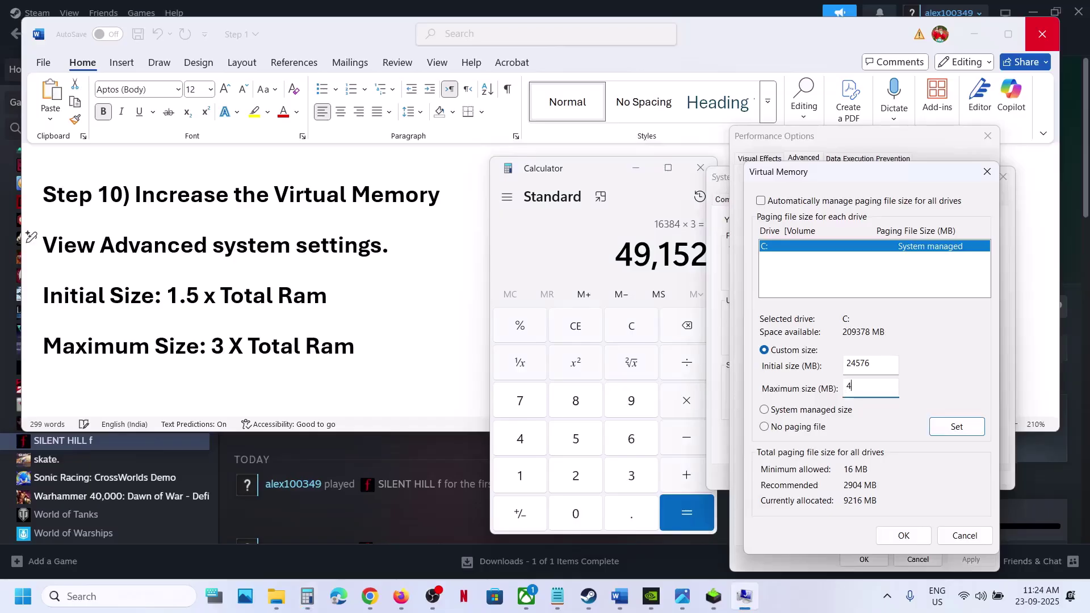
left_click(959, 426)
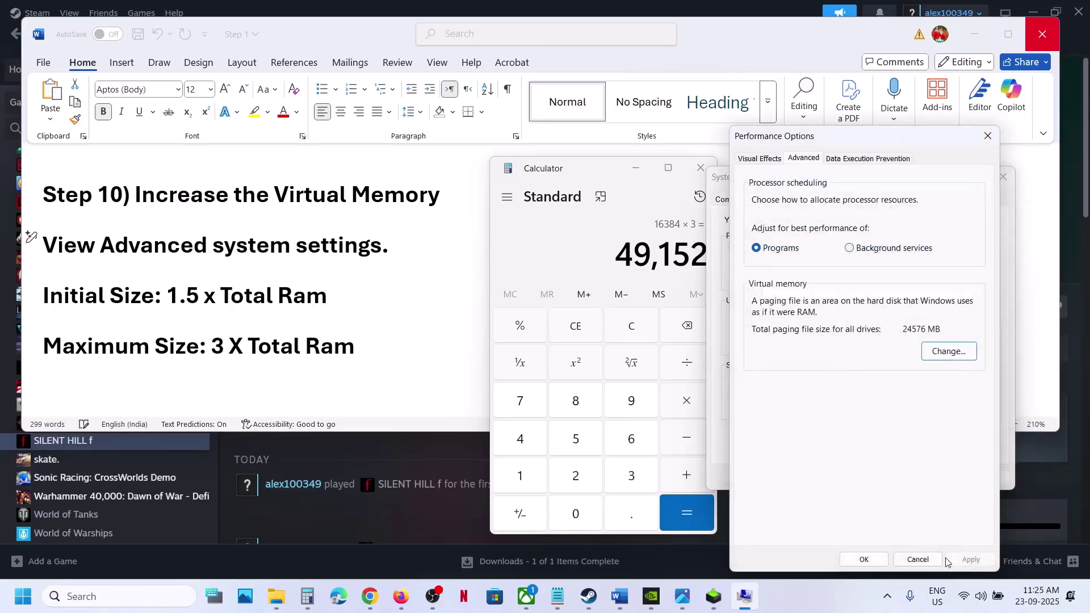
left_click(866, 559)
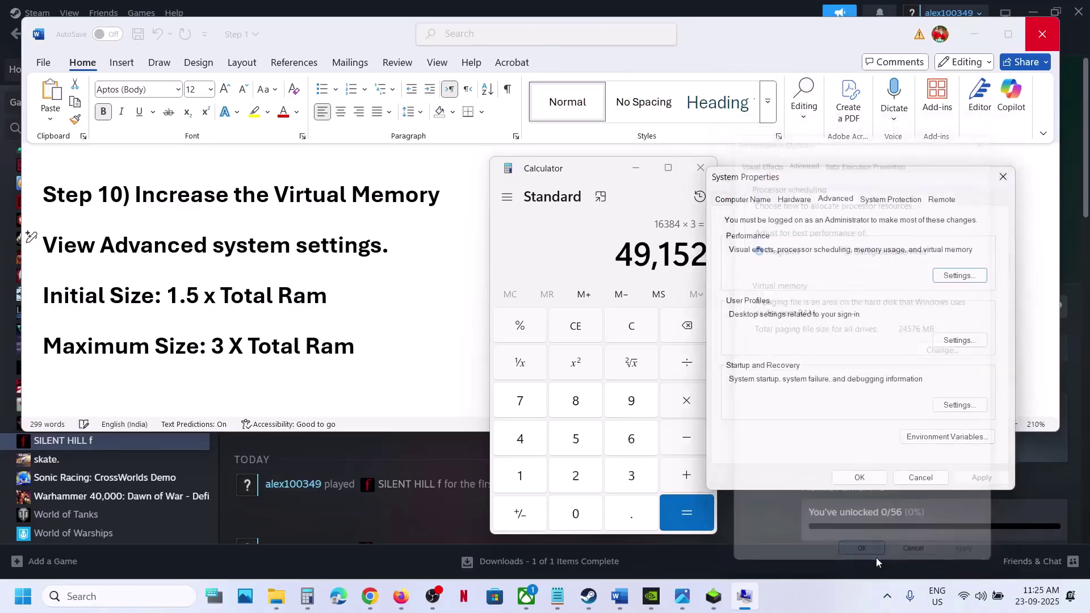
left_click(866, 482)
Step: Copy "View Advanced system settings" from Step 10, search Windows for it, and reopen the Virtual Memory settings
triple_click(313, 246)
key("ctrl+c")
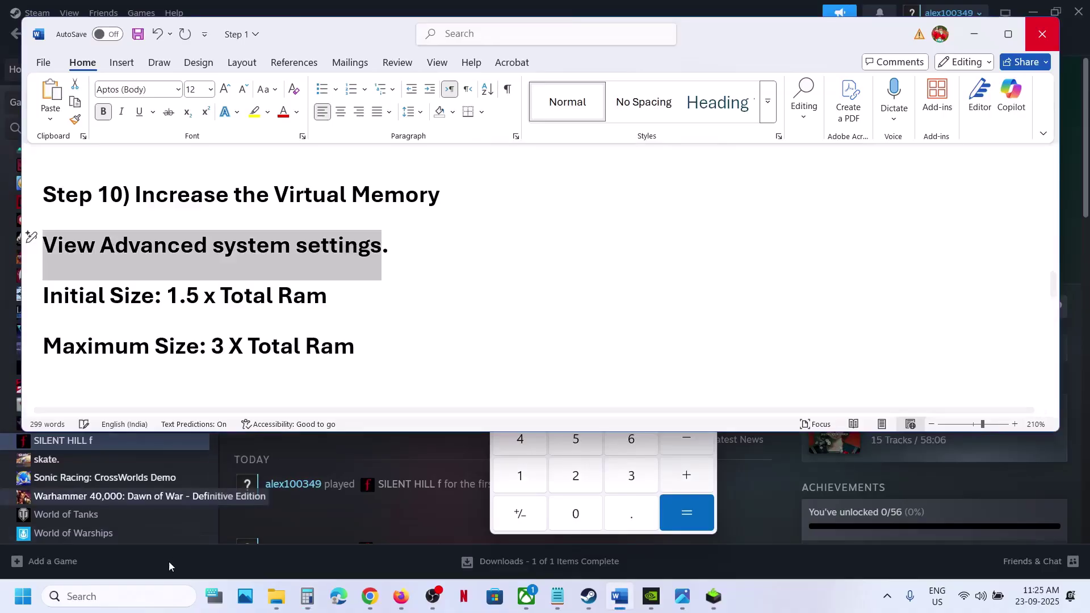
left_click(144, 593)
key("ctrl+v")
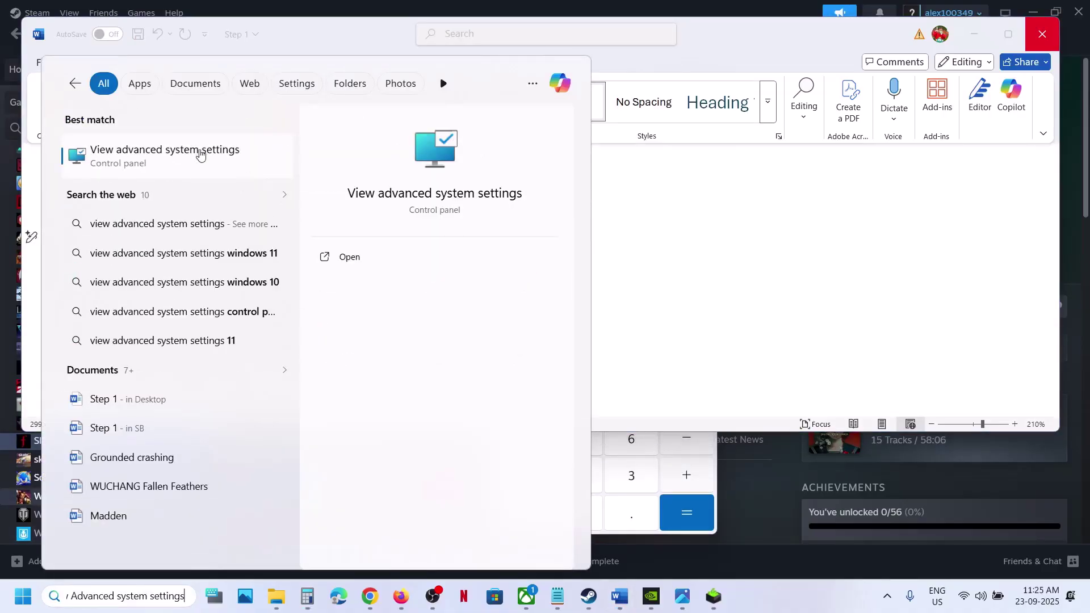
left_click(199, 151)
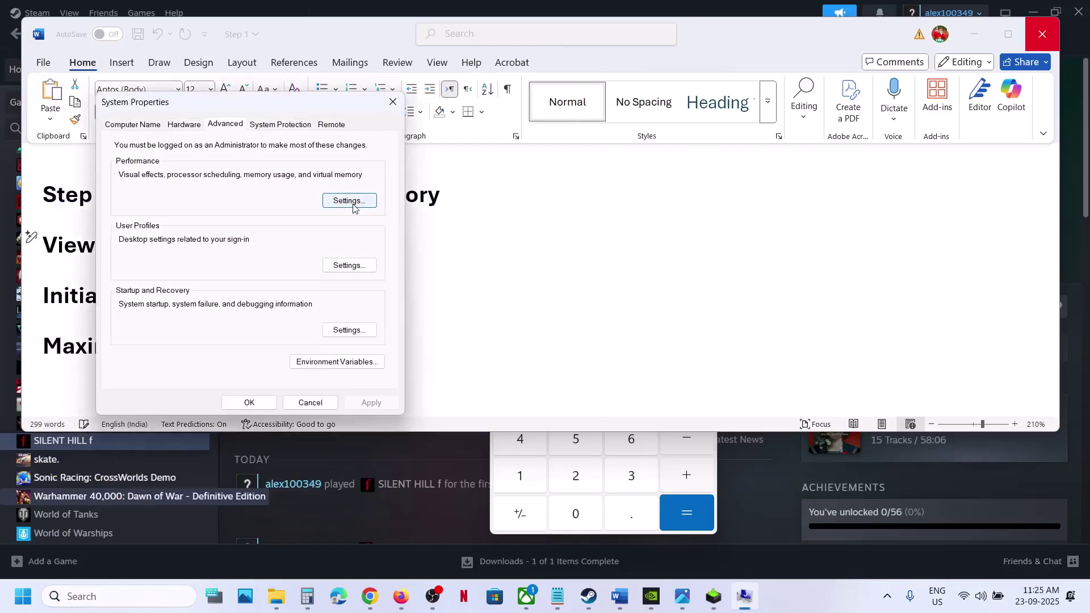
left_click(352, 206)
left_click(195, 160)
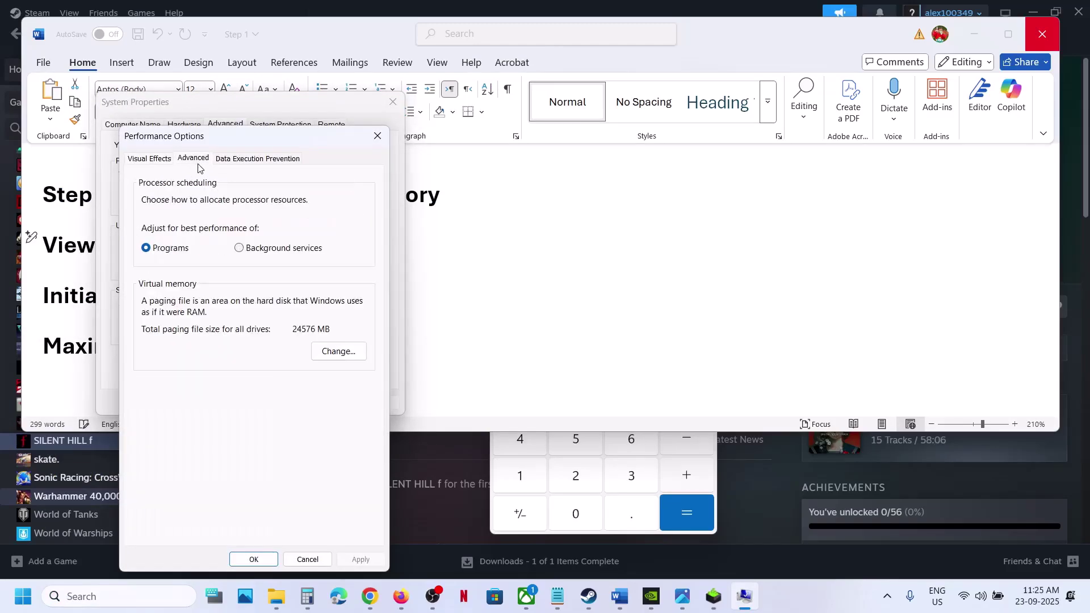
left_click(329, 352)
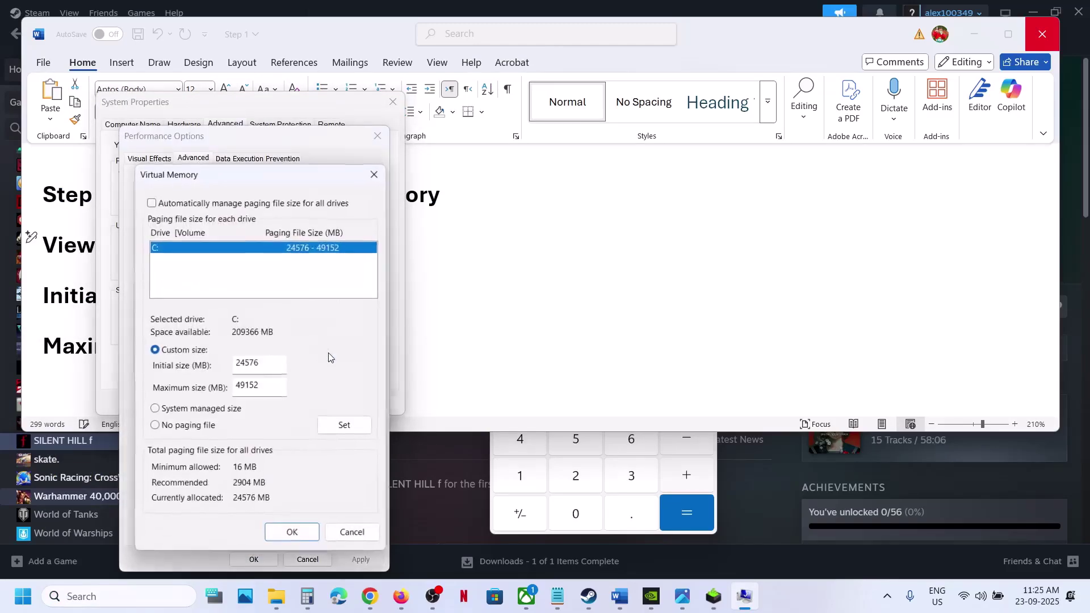
Step: Set drive C:'s paging file to System managed size, confirm all the dialogs, and dismiss the restart prompt without restarting
left_click(155, 410)
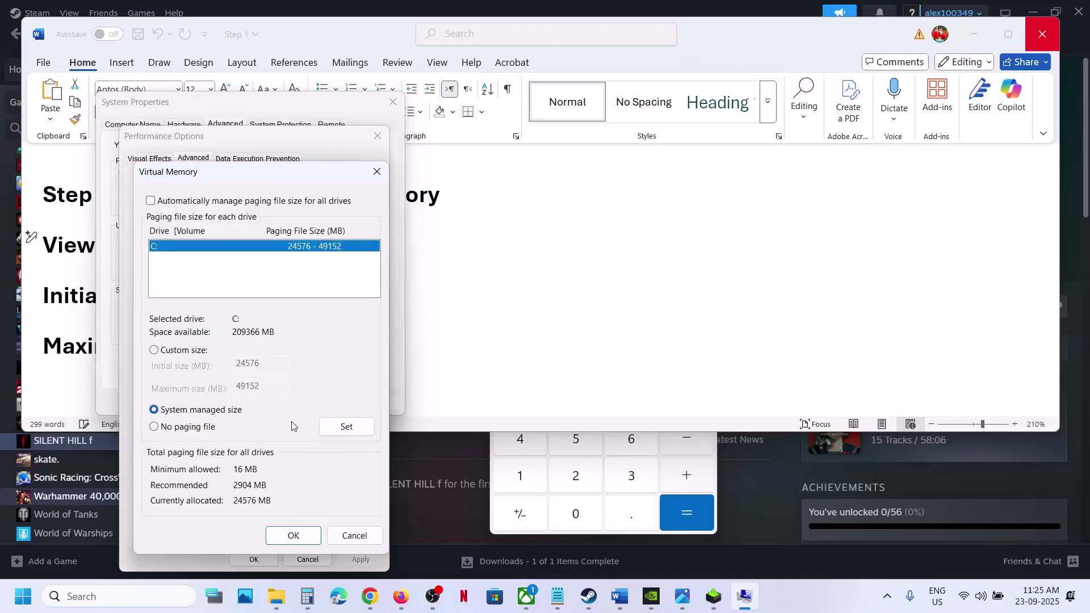
left_click(346, 426)
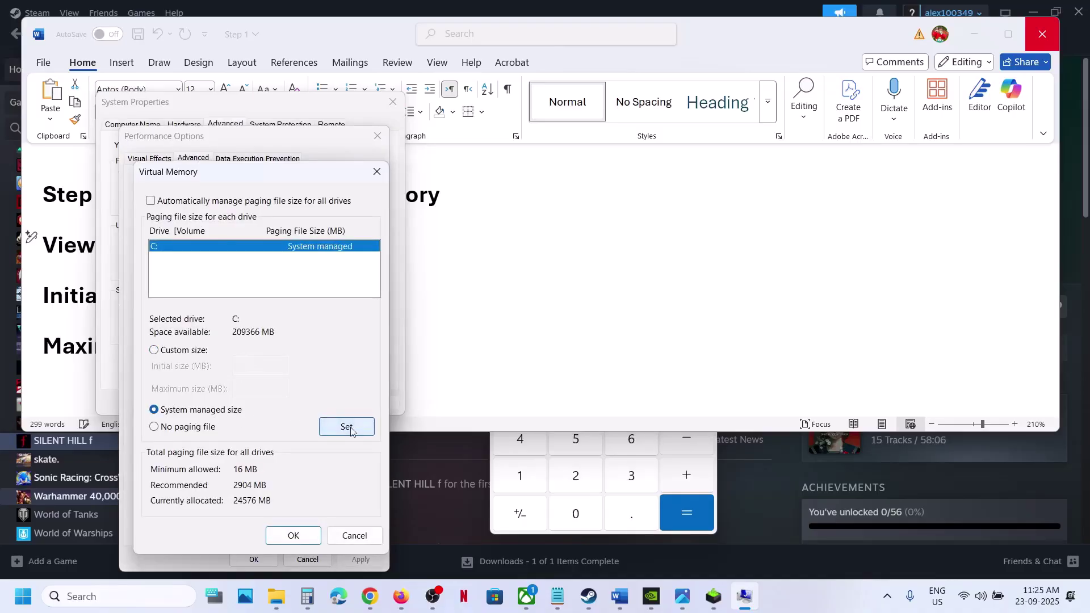
left_click(302, 537)
left_click(646, 355)
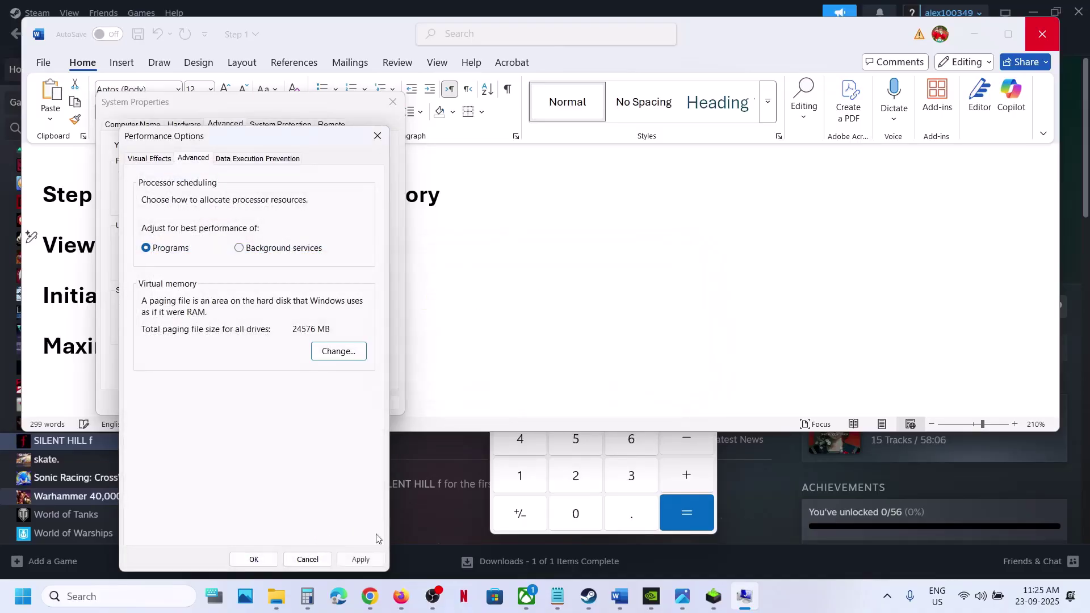
left_click(358, 561)
left_click(276, 563)
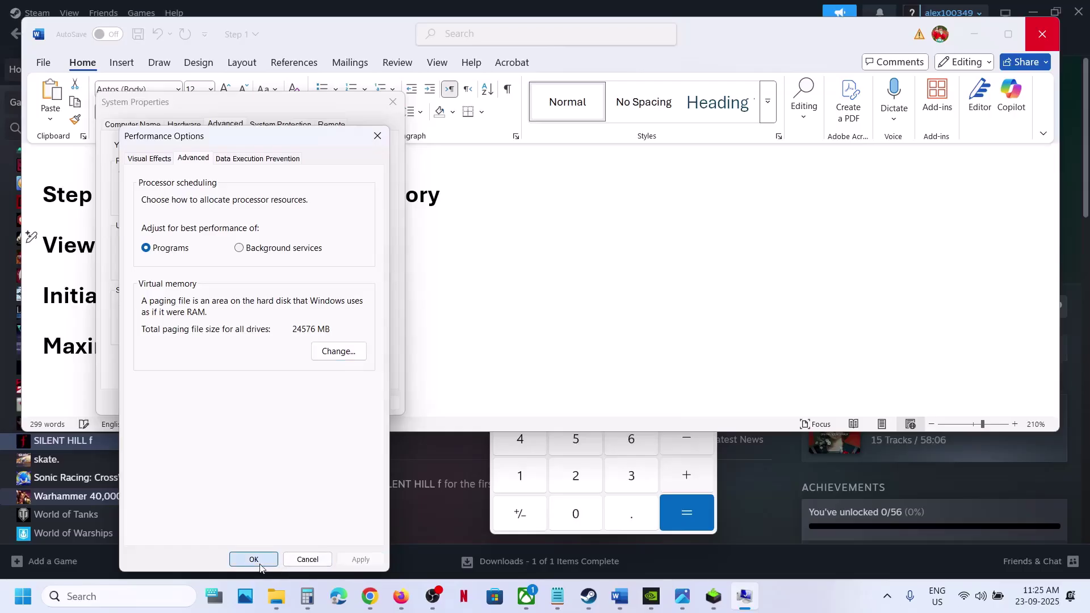
left_click(255, 403)
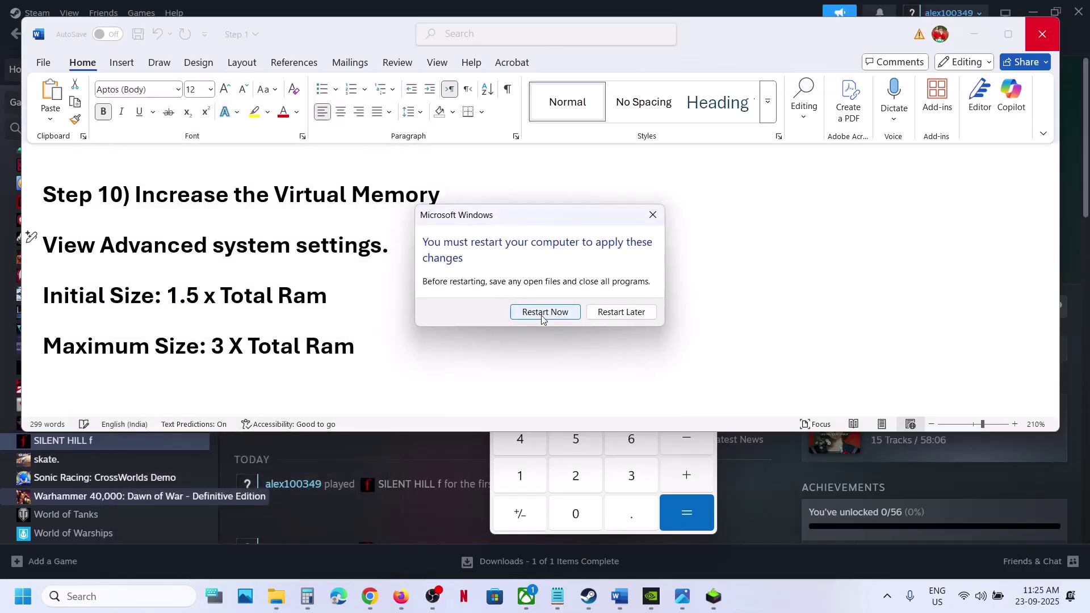
left_click(653, 215)
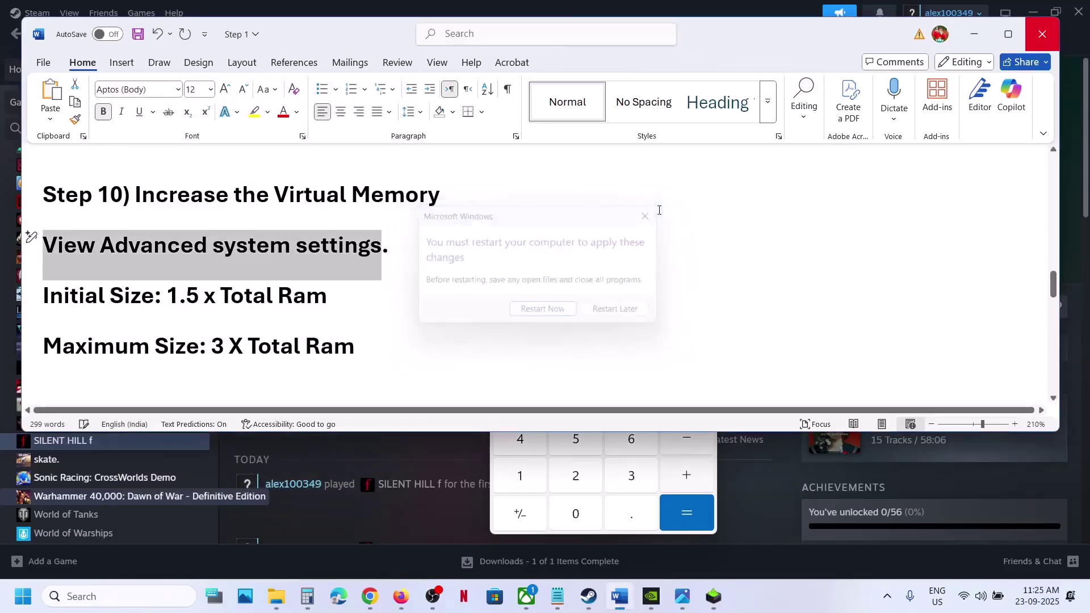
Step: Search Windows for "View Advanced system settings" and open the Virtual Memory settings from the advanced performance options
left_click(147, 586)
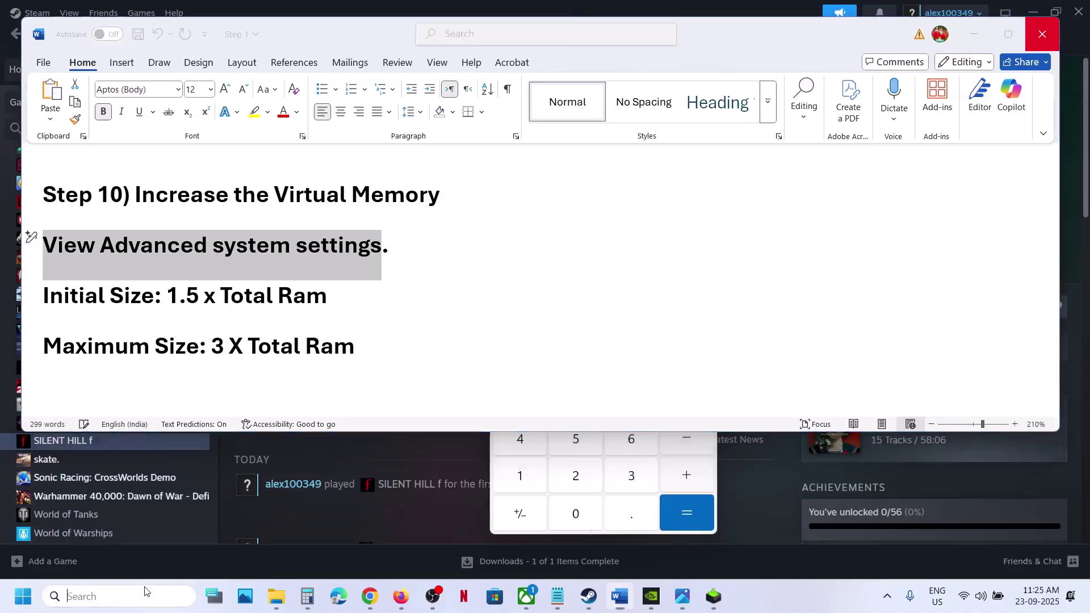
type("View Advanced system settings")
left_click(158, 149)
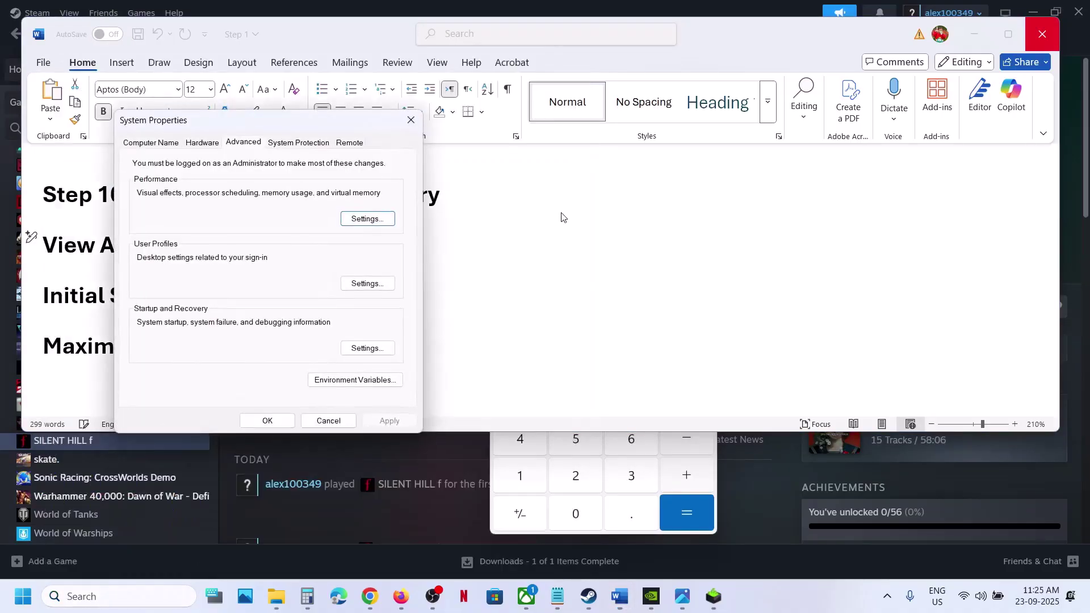
left_click(365, 216)
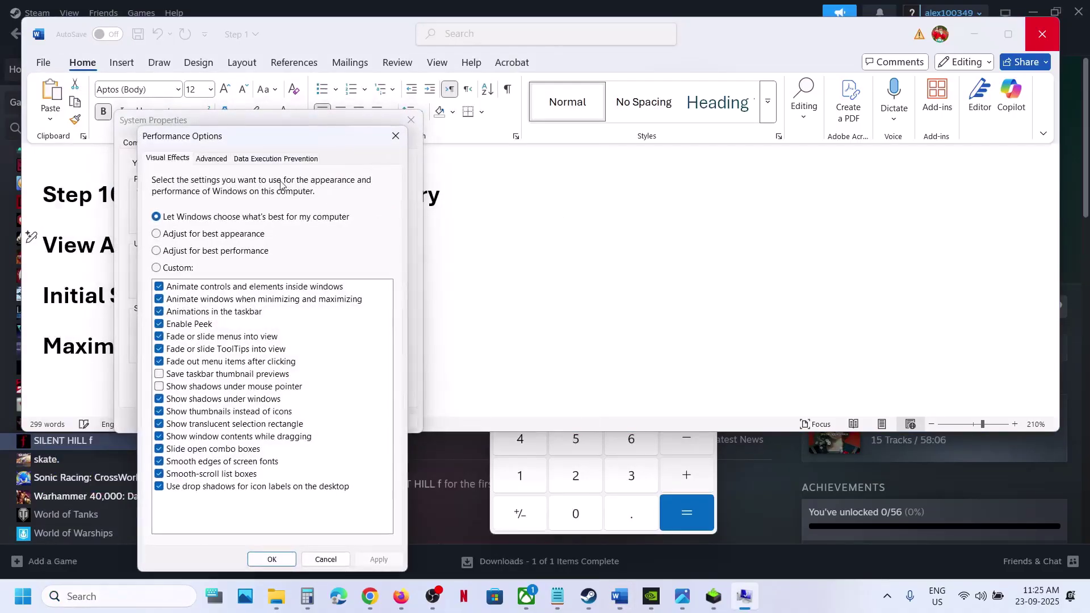
left_click(211, 159)
left_click(358, 350)
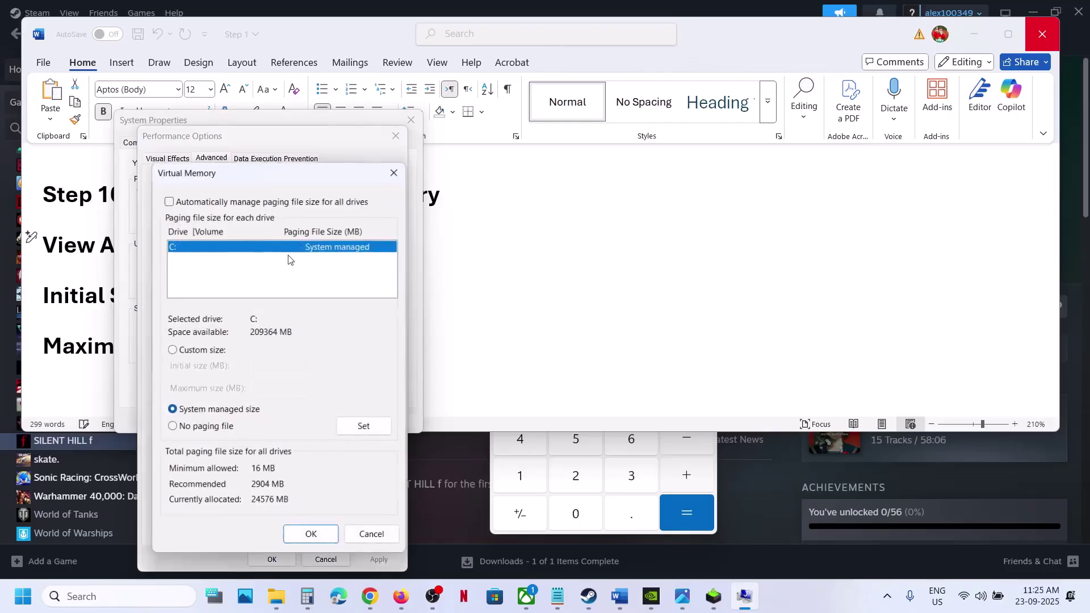
Step: Turn on automatic paging file size management for all drives and accept Performance Options and System Properties
left_click(169, 201)
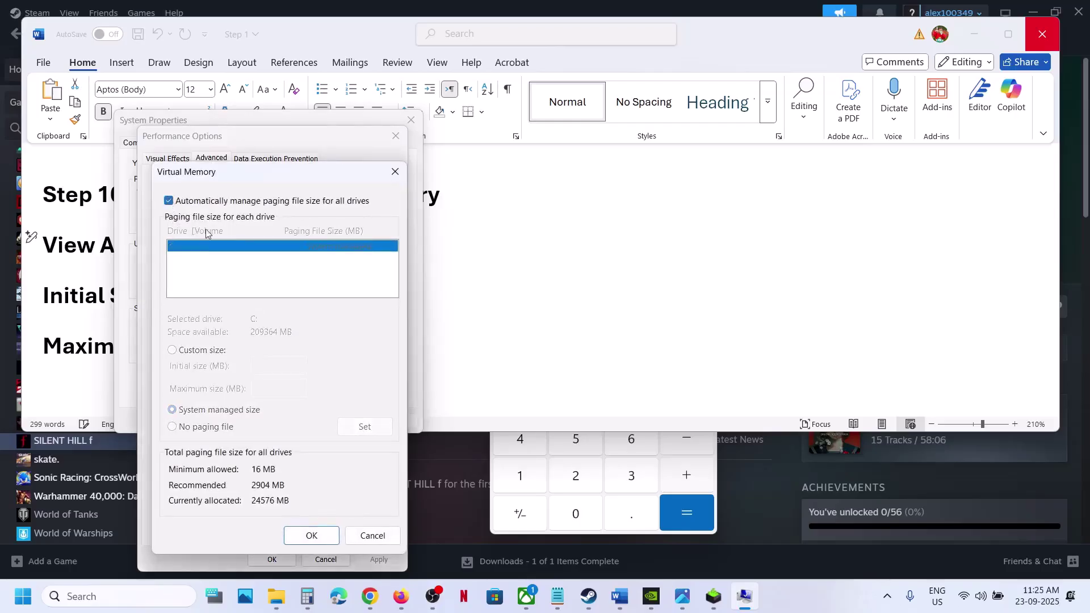
left_click(311, 535)
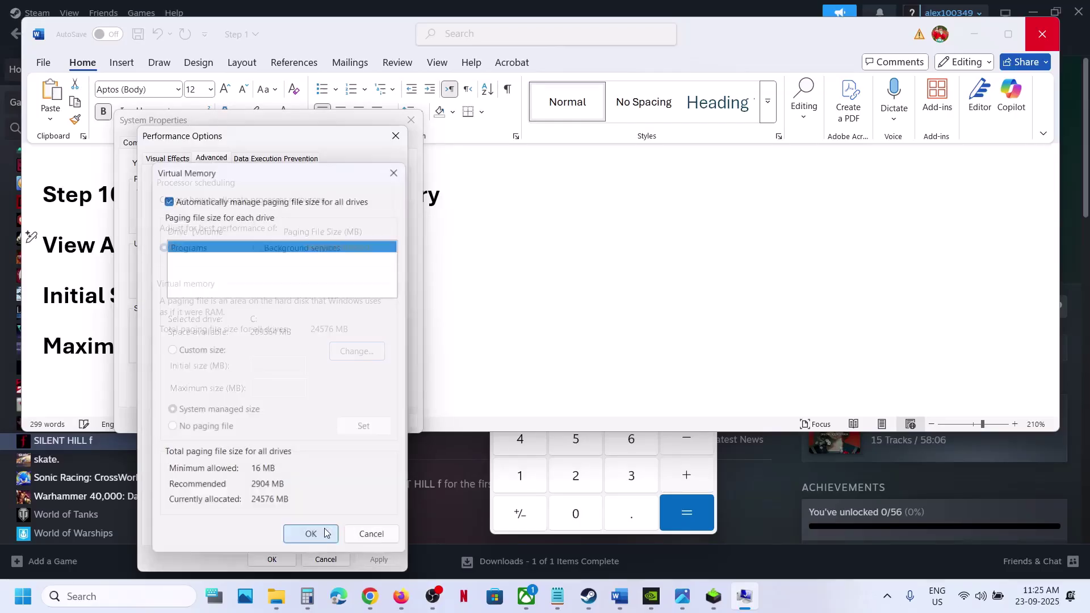
left_click(274, 560)
left_click(280, 420)
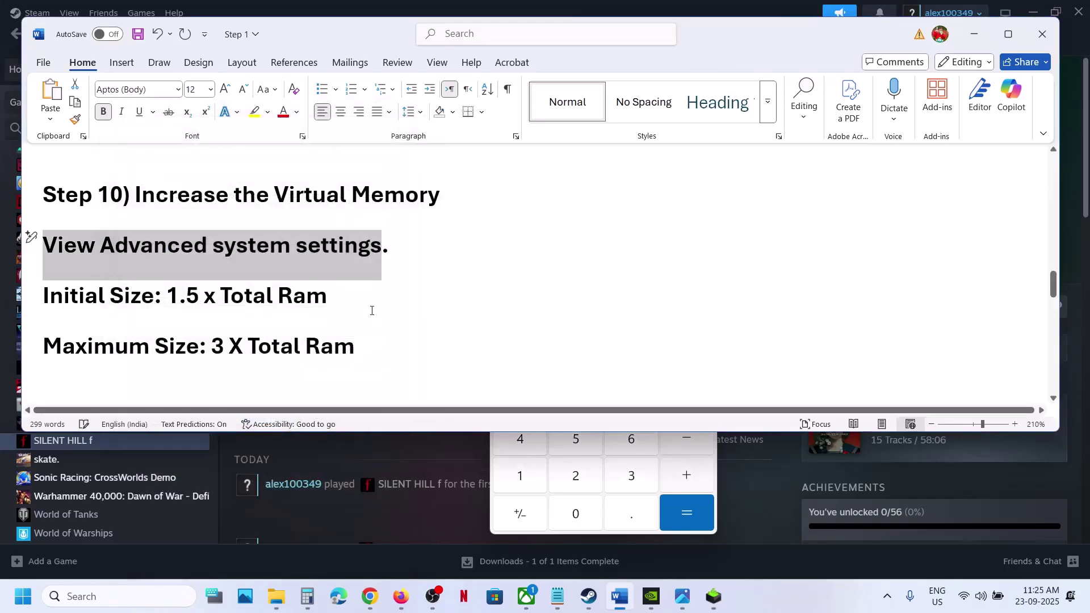
Step: Highlight "power save mode" in Step 11 of the notes and open Power Options under Control Panel's Hardware and Sound
scroll(370, 309, "down", 5)
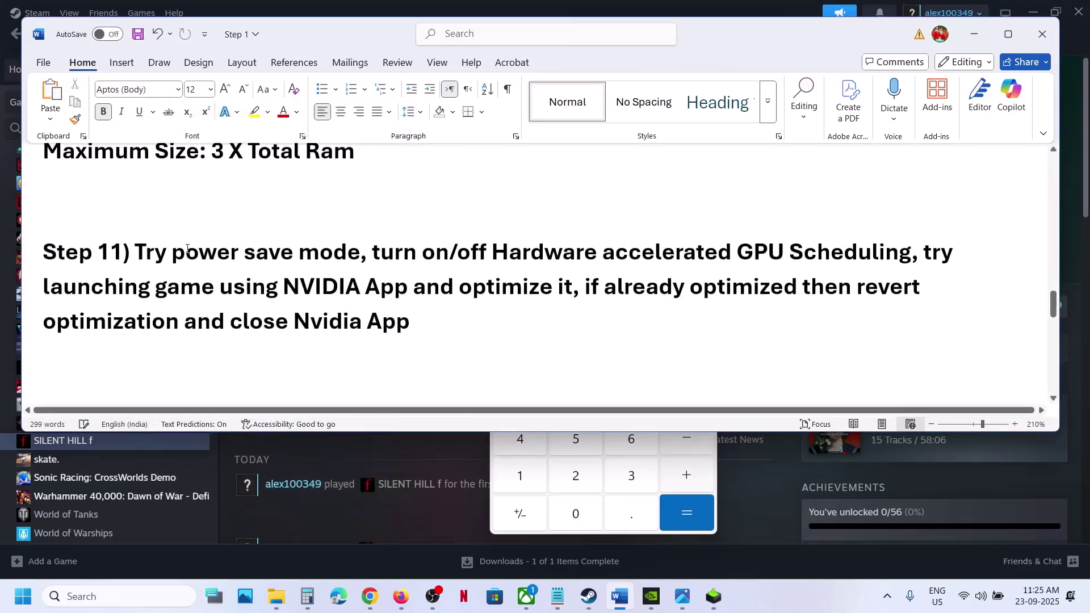
left_click_drag(187, 252, 366, 252)
left_click(136, 595)
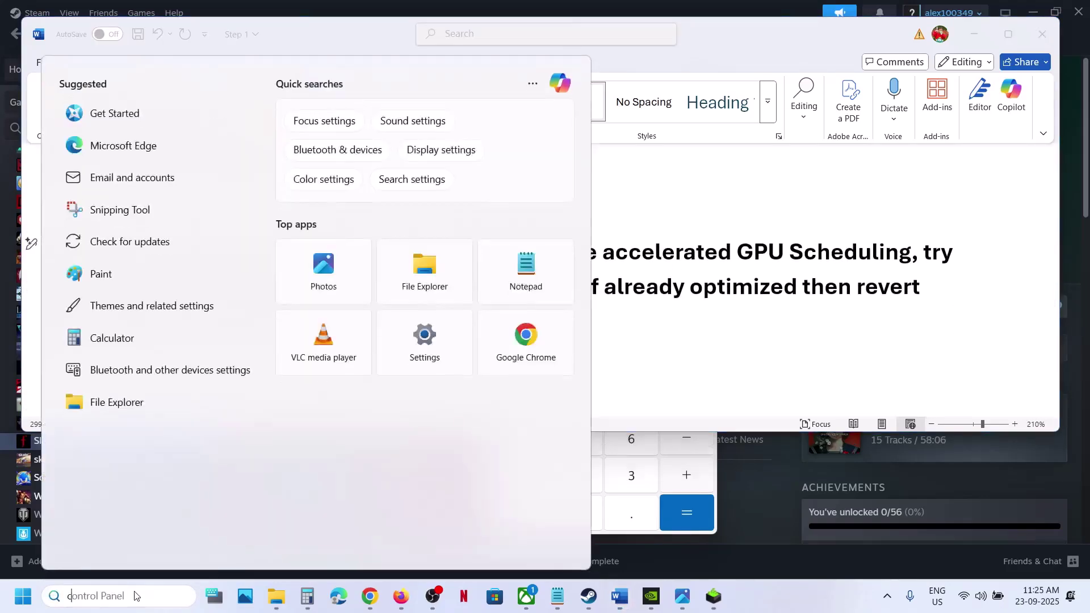
type("control")
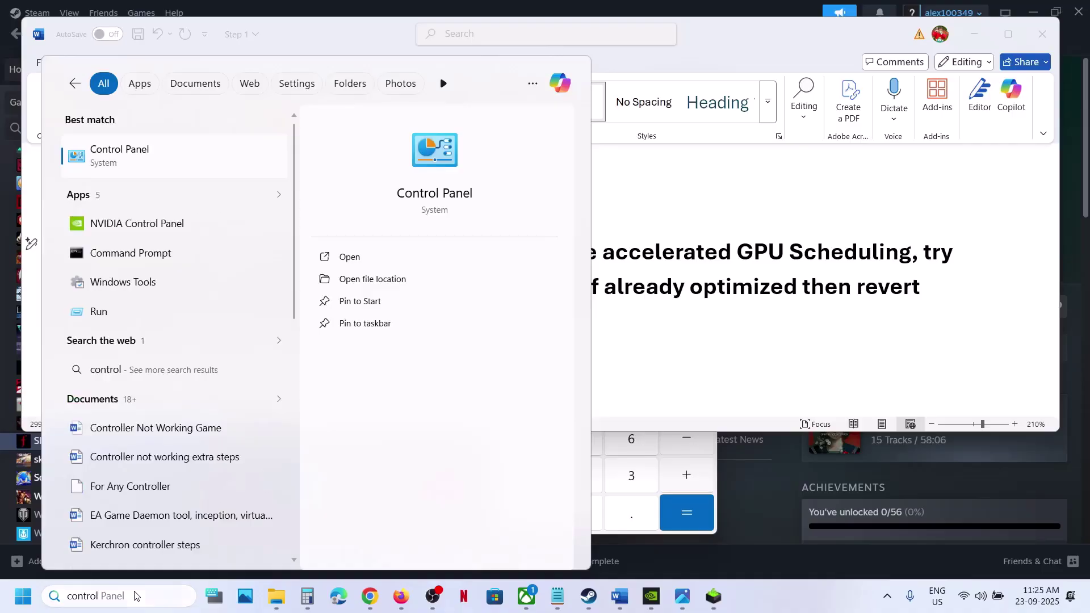
key("Return")
left_click(383, 218)
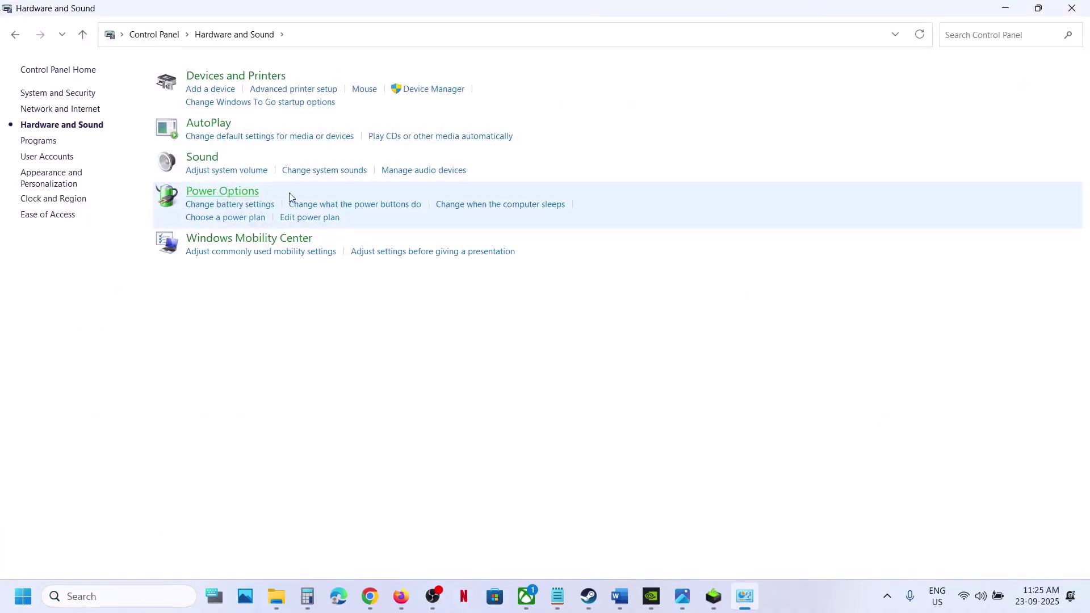
left_click(290, 197)
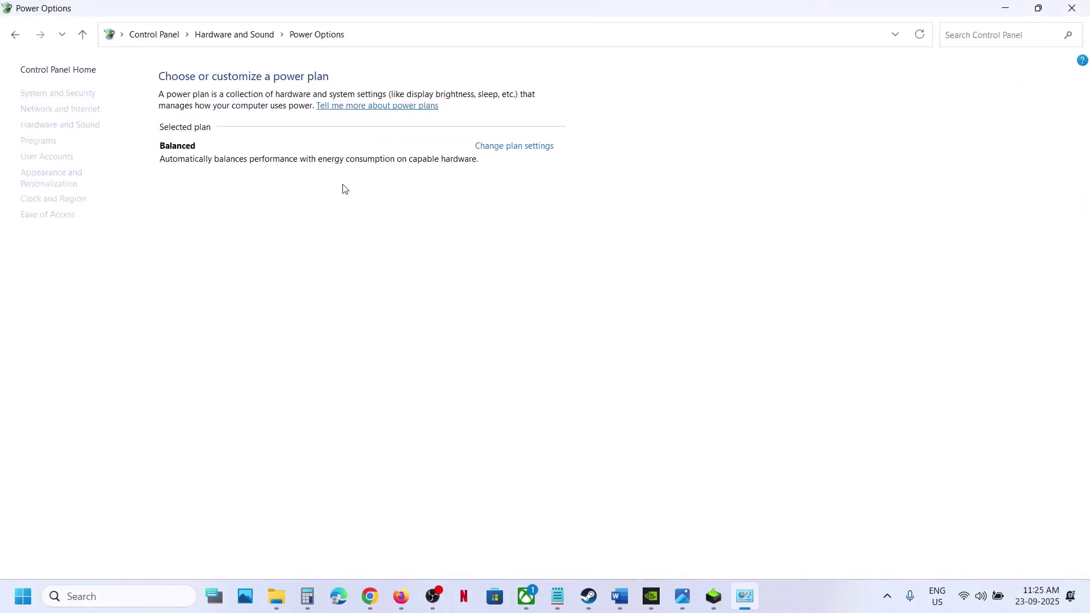
Step: Examine the Power Saver plan picture and the Intel Extreme Tuning Utility picture showing the Performance Core Ratio, and close the image viewer
left_click(675, 605)
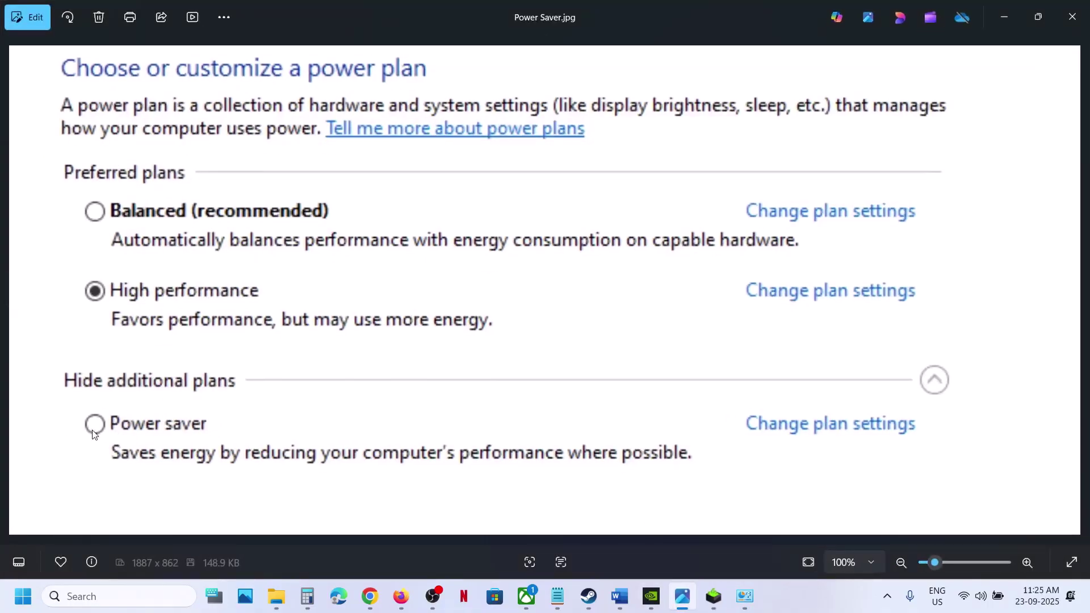
left_click(585, 600)
left_click(584, 601)
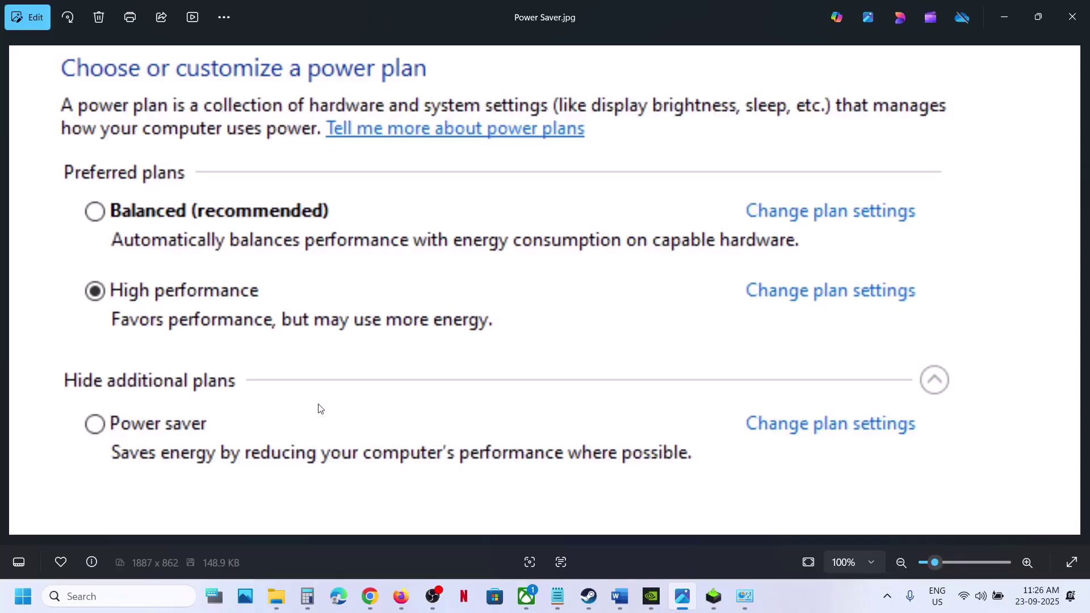
key("Right")
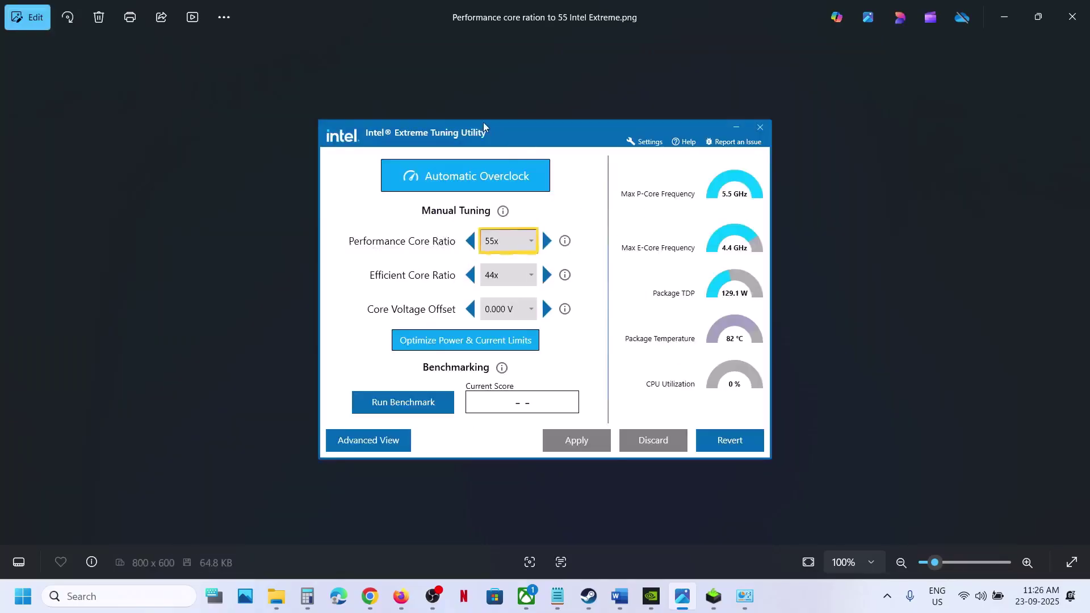
scroll(483, 122, "up", 3)
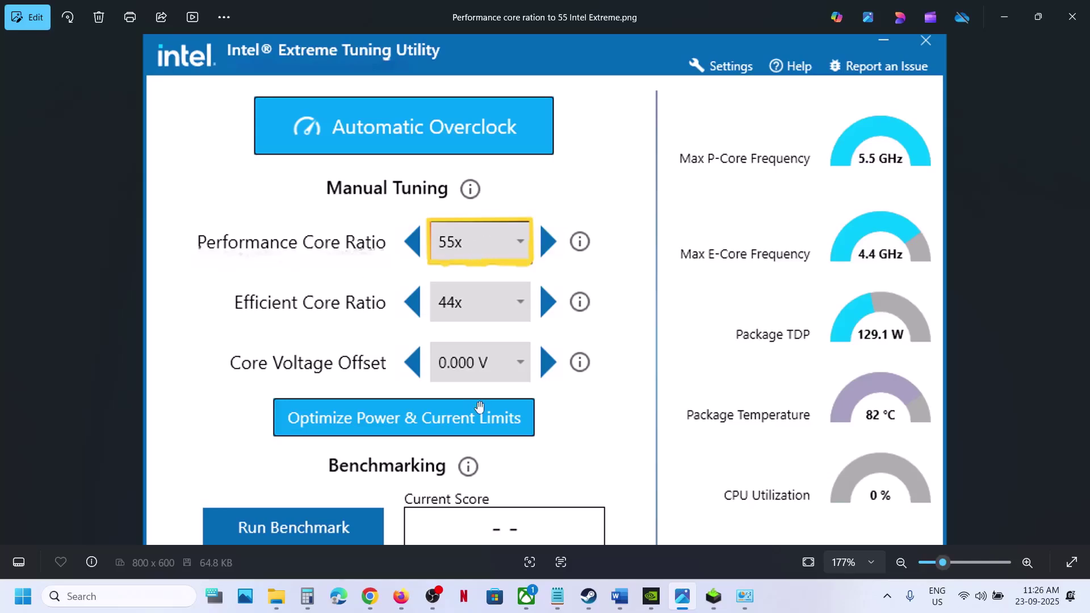
scroll(480, 408, "down", 2)
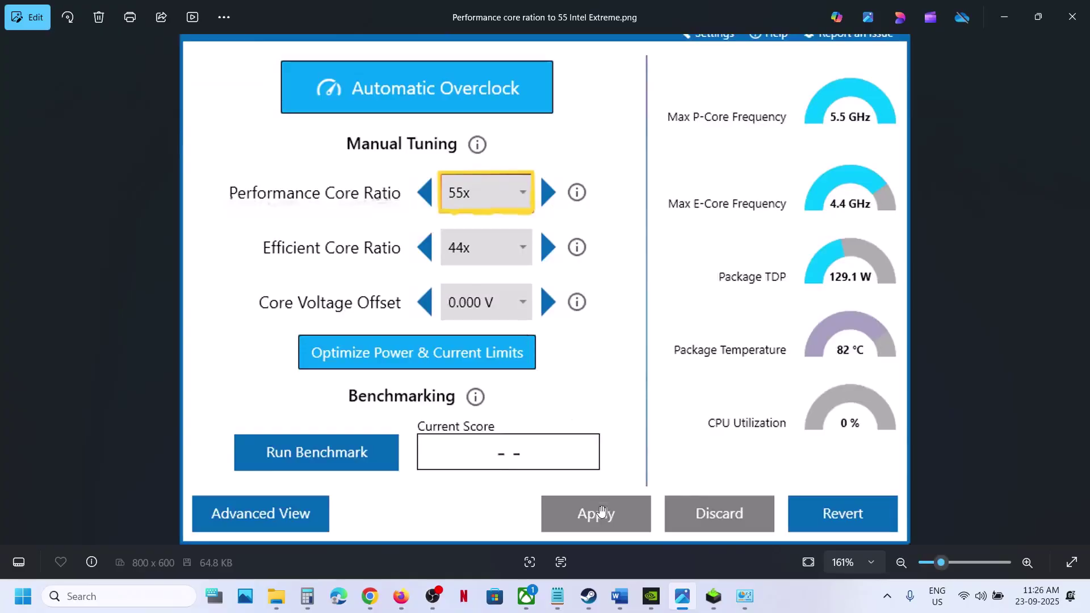
left_click(1072, 16)
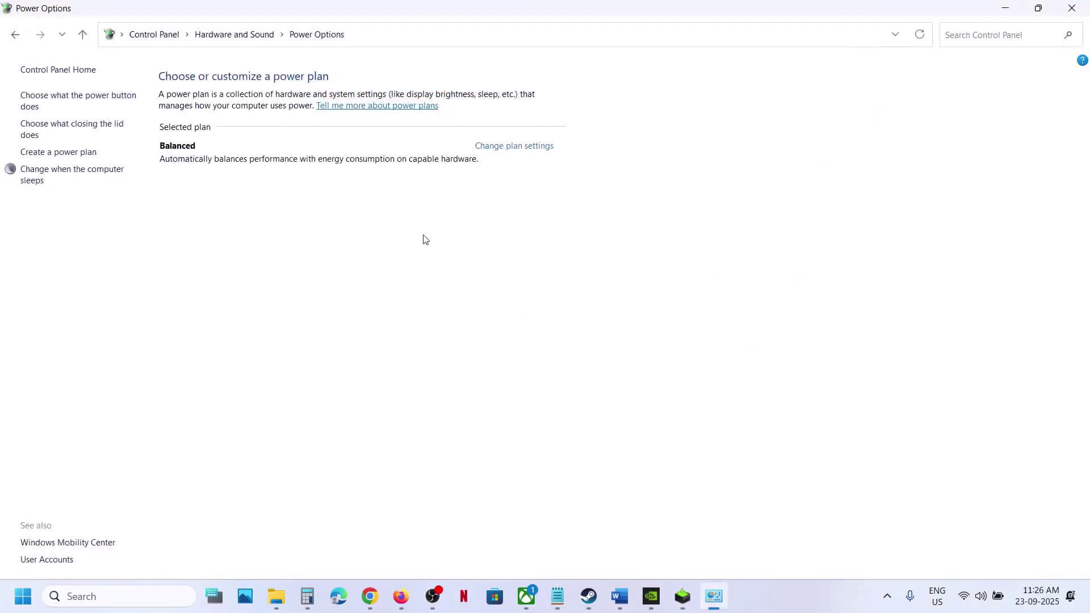
Step: Highlight the Hardware accelerated GPU advice in Step 11, search Windows for "graphics", and show the advanced options in Graphics settings
left_click(619, 597)
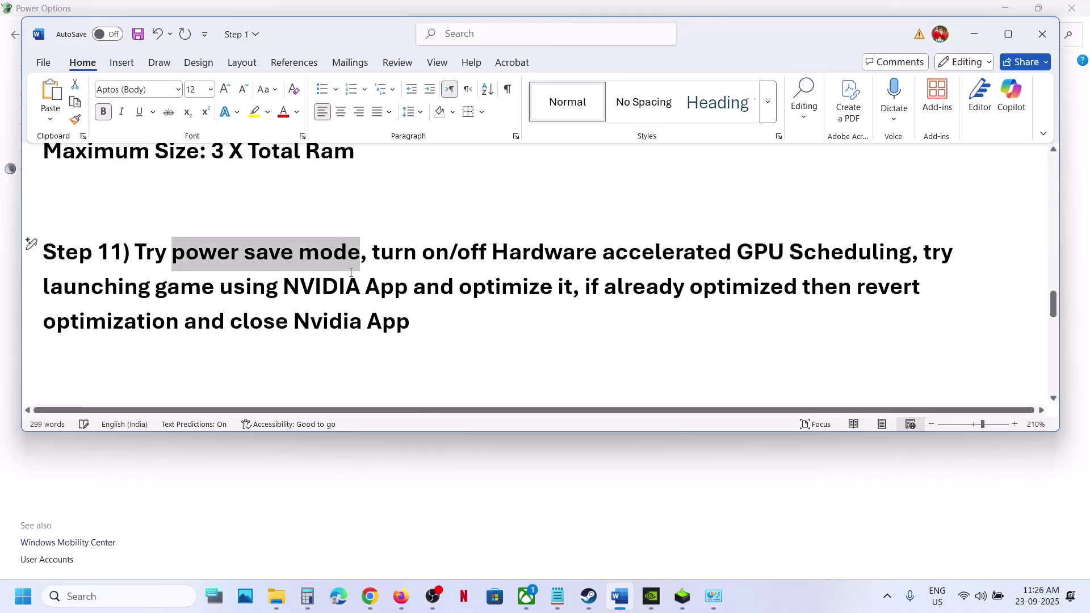
left_click_drag(407, 254, 786, 256)
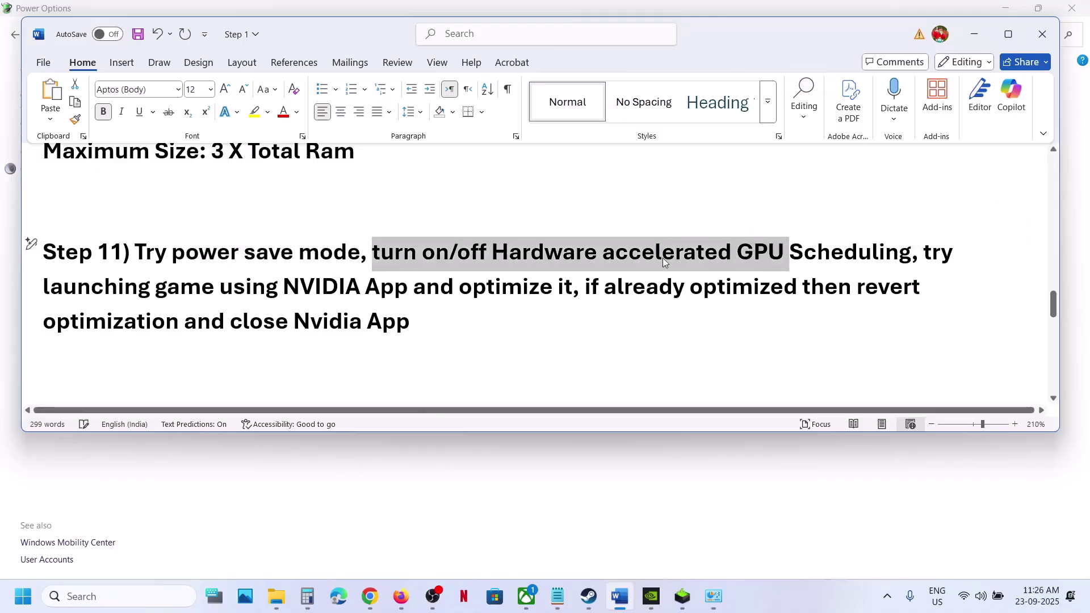
left_click(132, 597)
type("graphics")
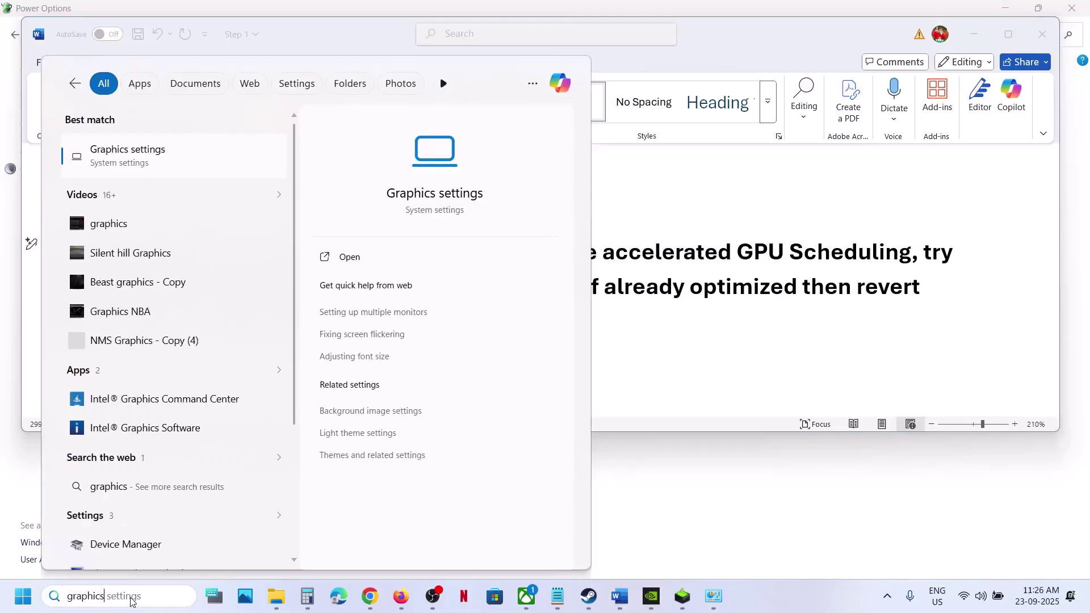
key("Return")
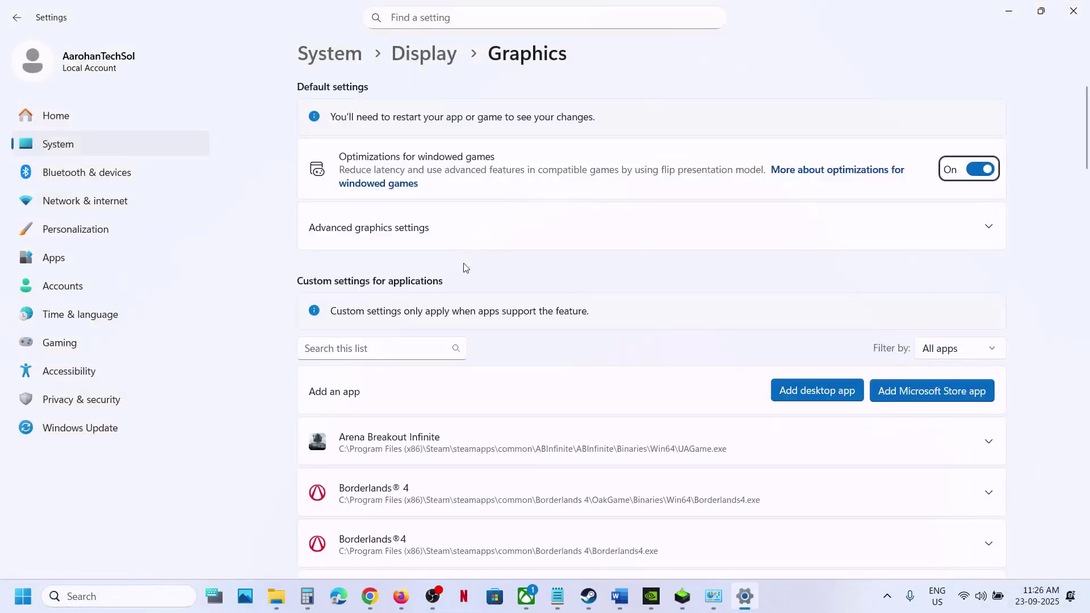
left_click(402, 239)
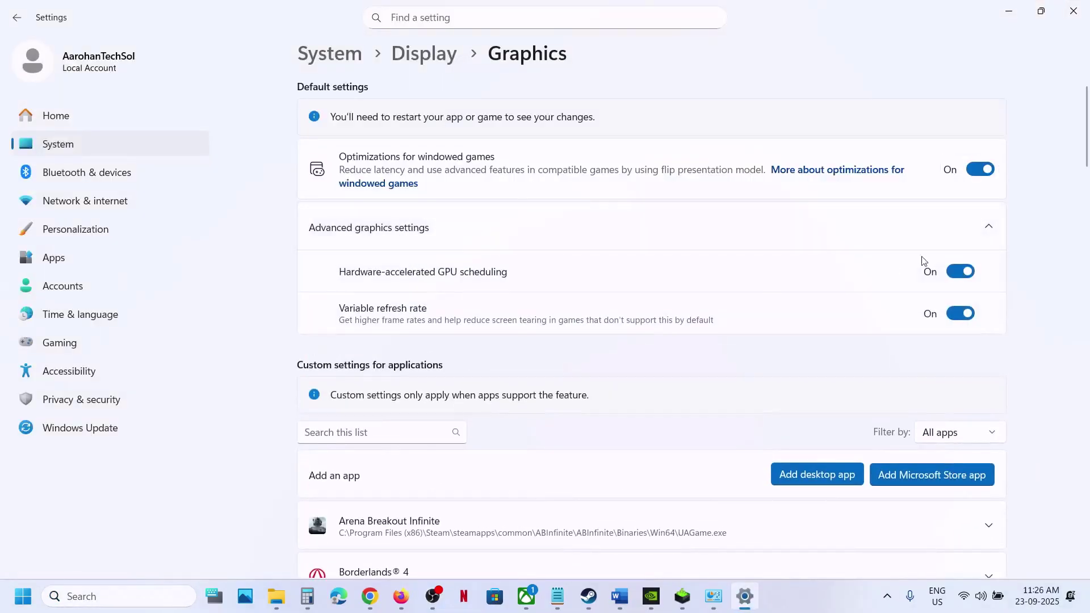
Step: Switch Hardware-accelerated GPU scheduling off and back on, and bring up SILENT HILL f in the Steam library
left_click(963, 271)
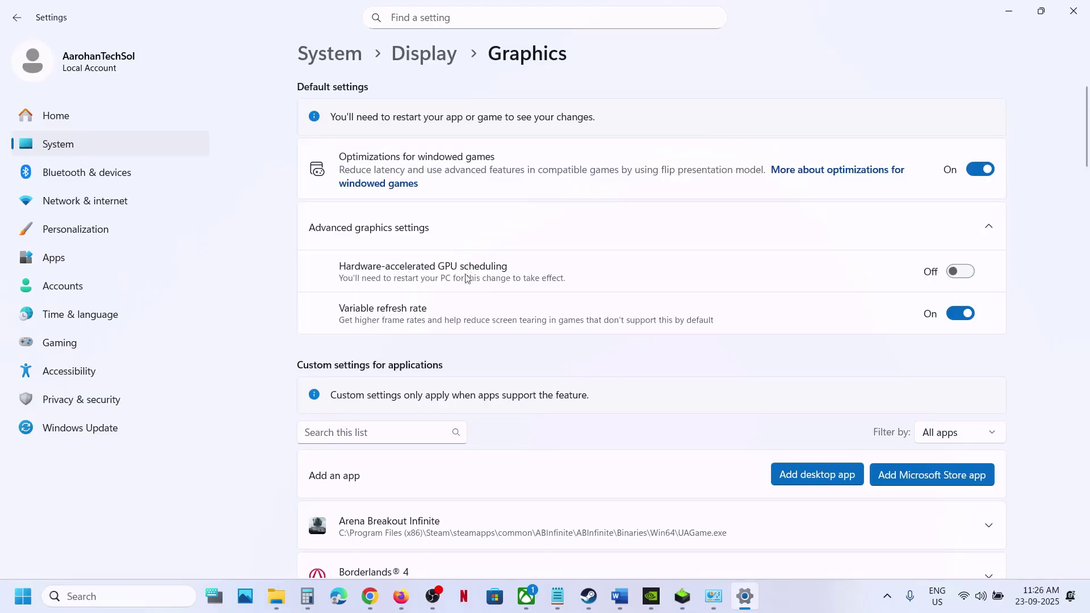
left_click(970, 272)
left_click(592, 599)
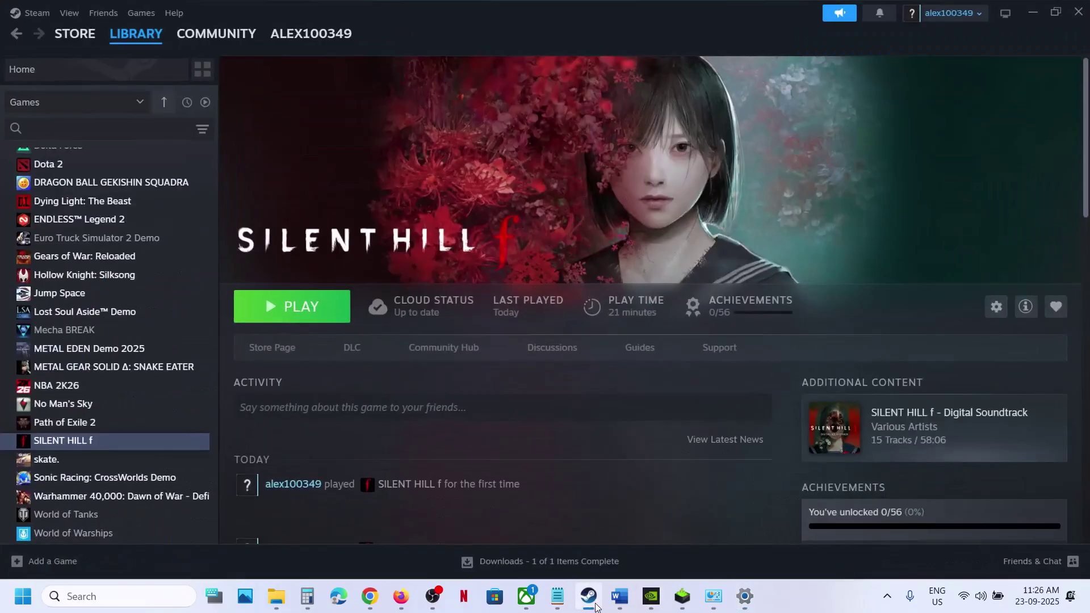
left_click(590, 601)
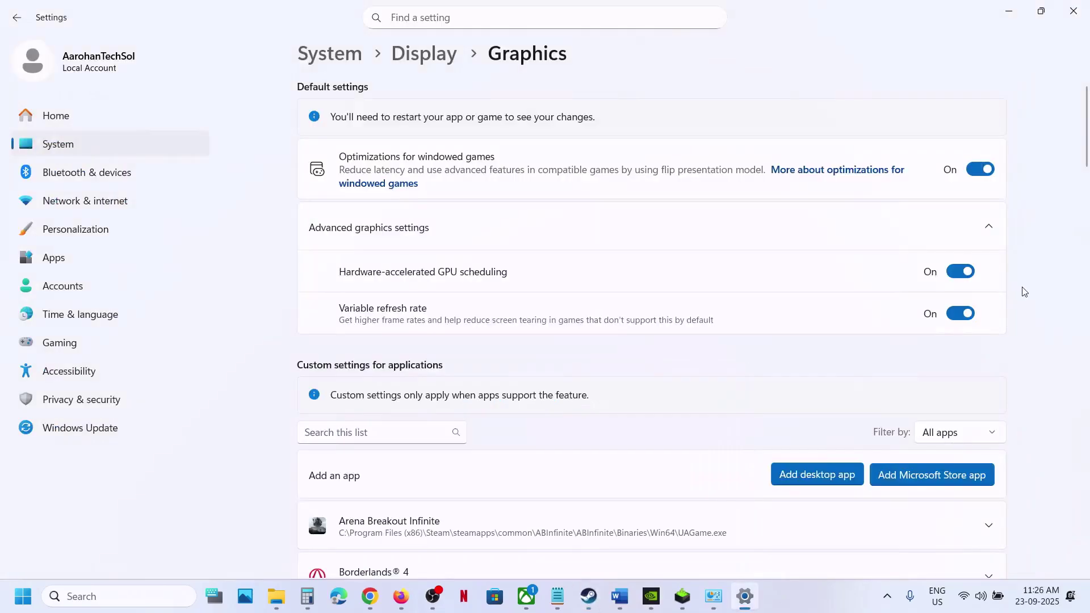
left_click(591, 598)
Step: Highlight "launching game using NVIDIA App and" in Step 11 of the notes and launch the NVIDIA App through Windows search
left_click(620, 596)
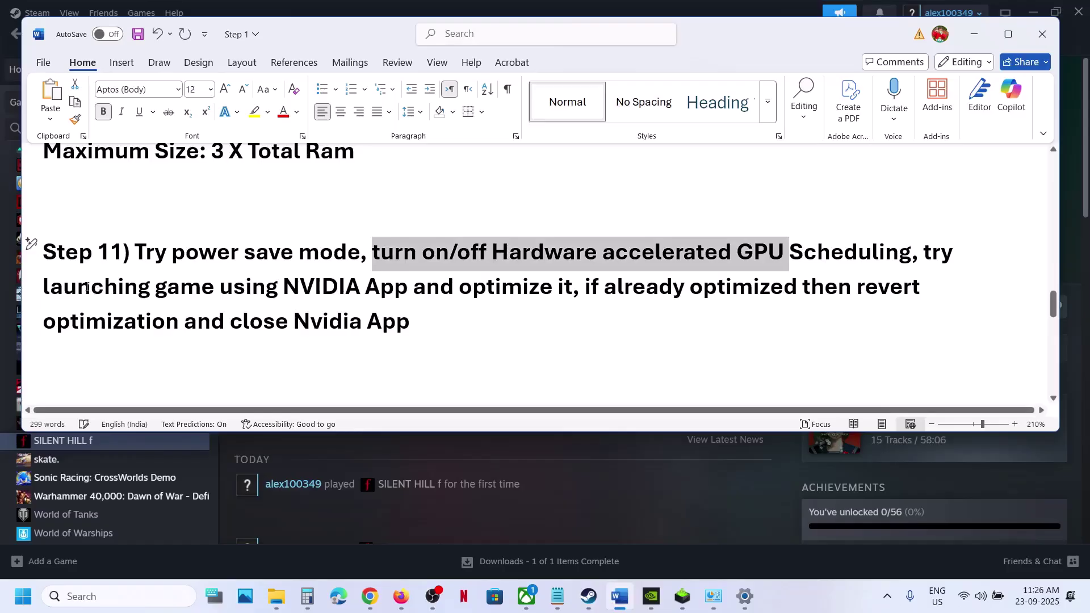
left_click_drag(44, 288, 459, 290)
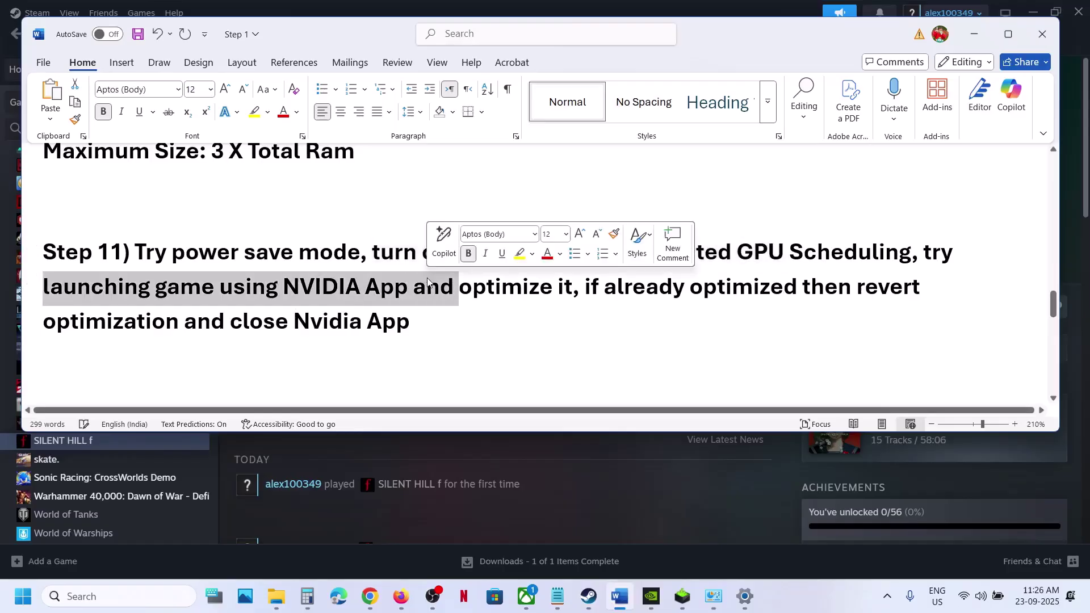
left_click(90, 593)
type("nvidia app")
key("Return")
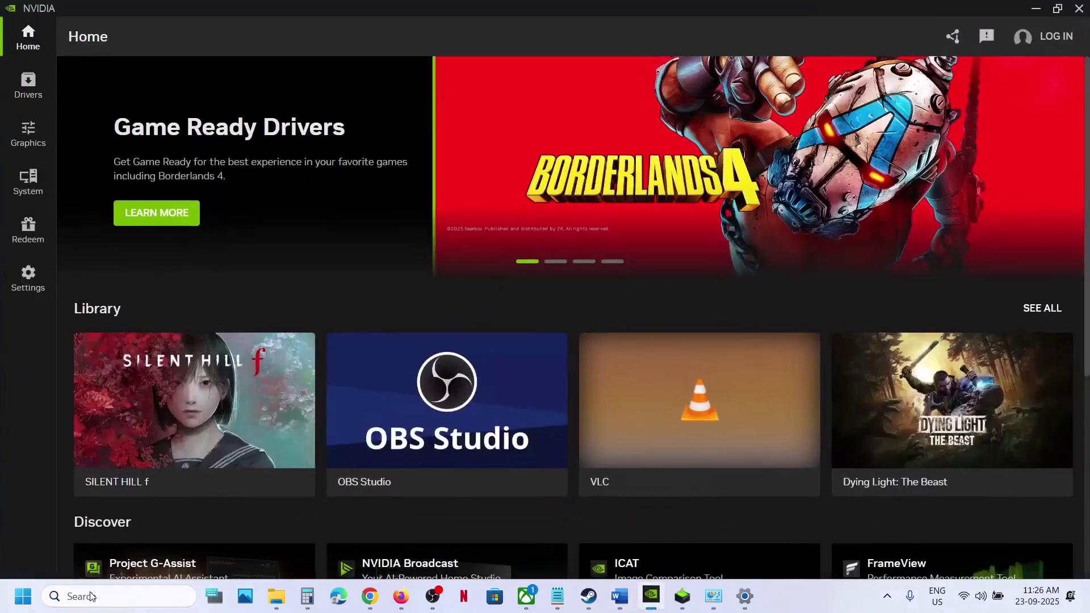
Step: Locate SILENT HILL f in the NVIDIA App's home library and open its graphics settings
left_click(33, 130)
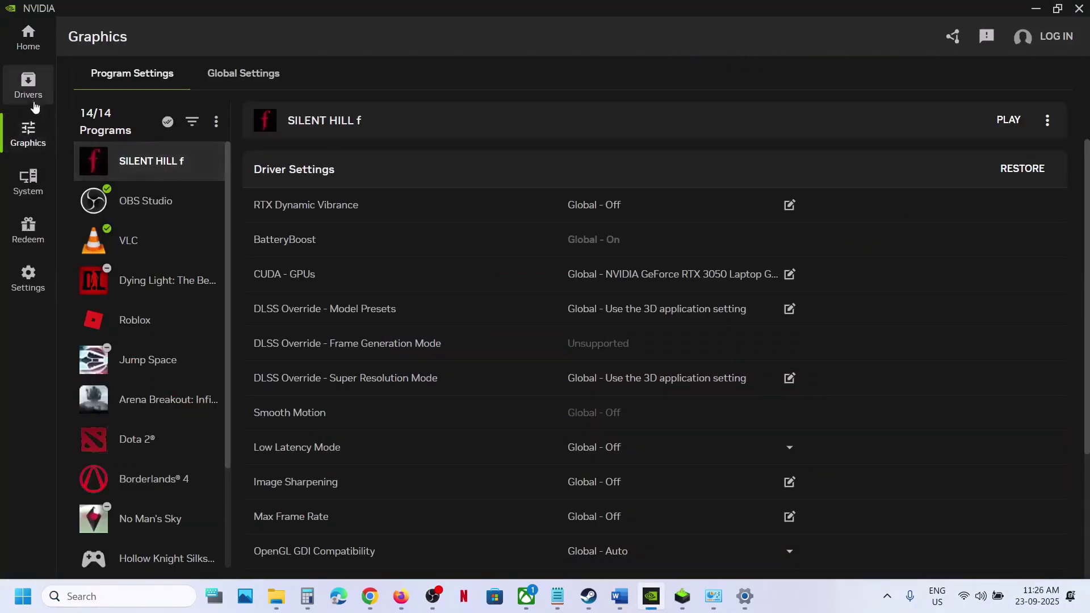
left_click(28, 37)
mouse_move(170, 436)
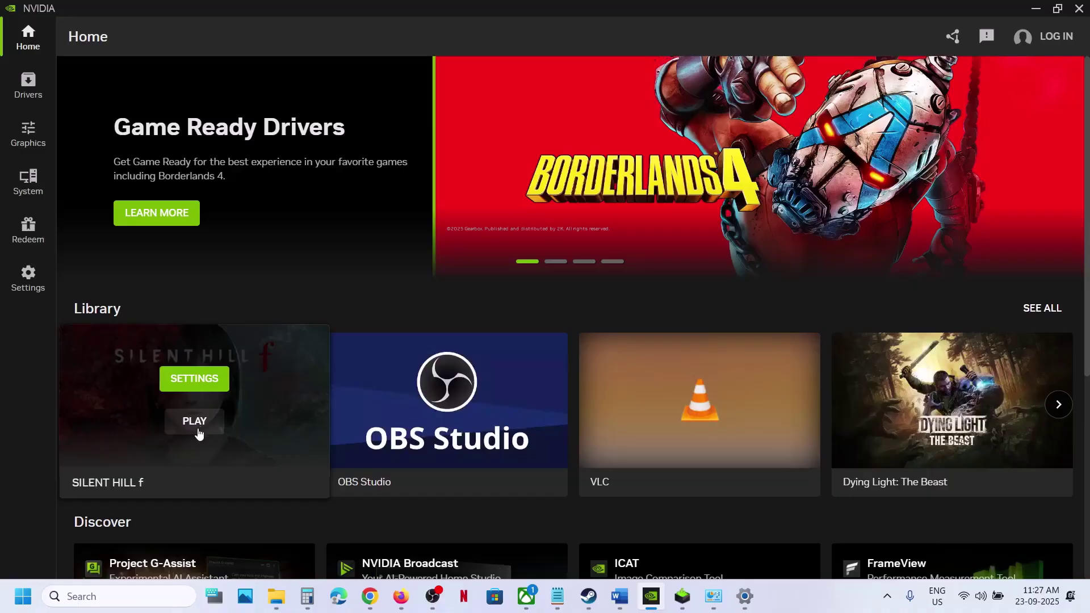
left_click(200, 380)
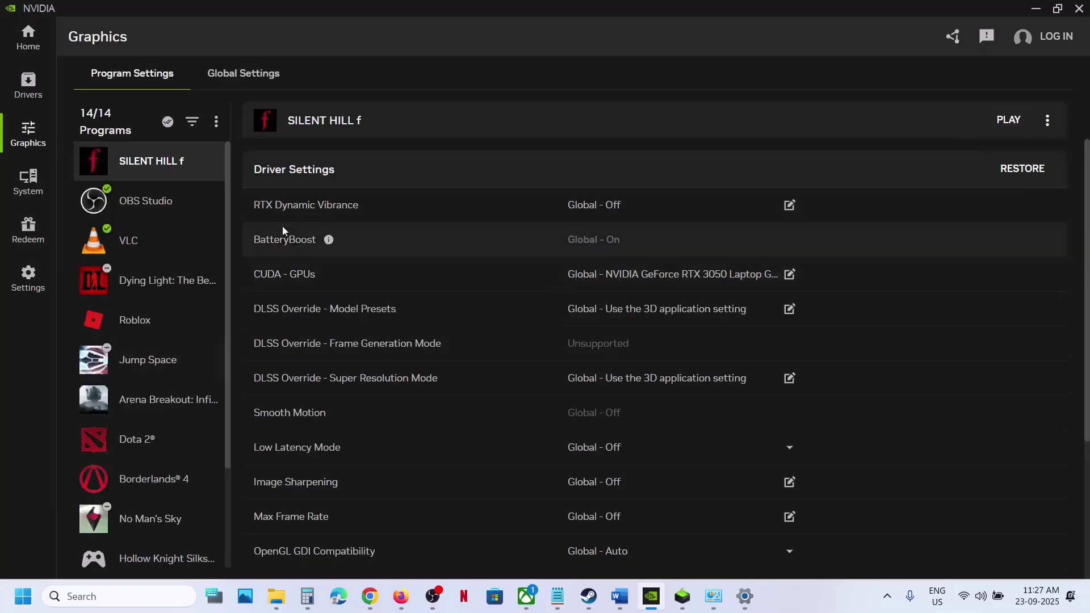
Step: Revert OBS Studio's optimization, optimize it again, and return to the program settings for SILENT HILL f
left_click(173, 211)
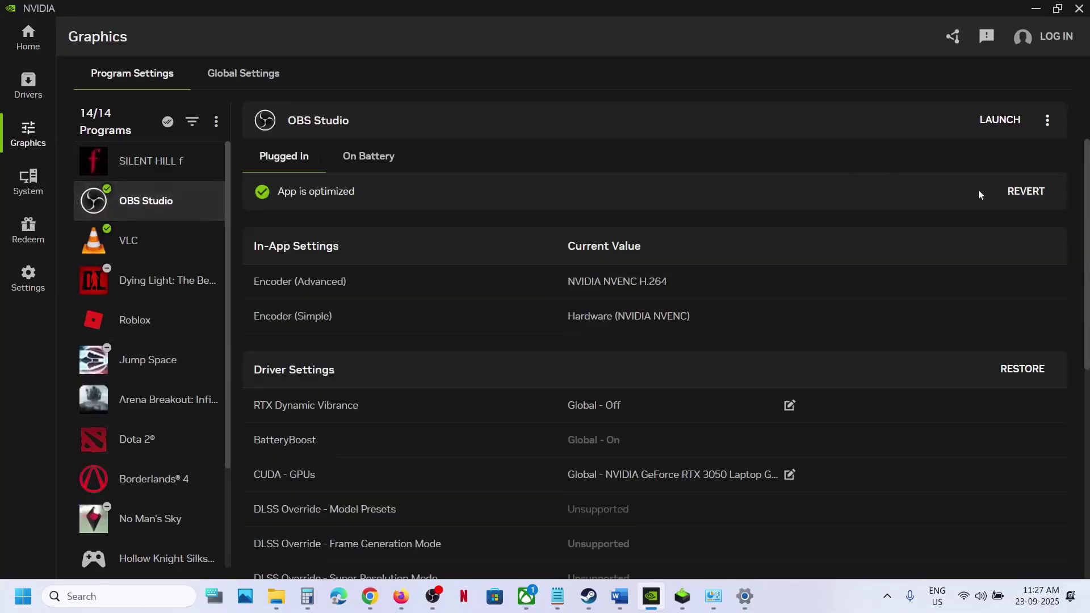
left_click(1017, 199)
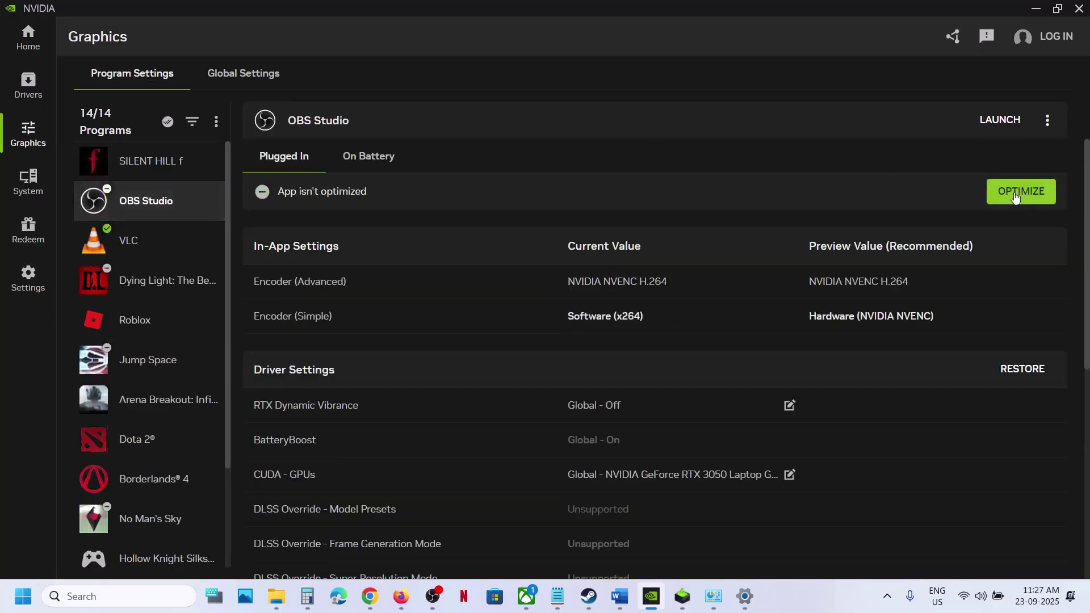
left_click(158, 165)
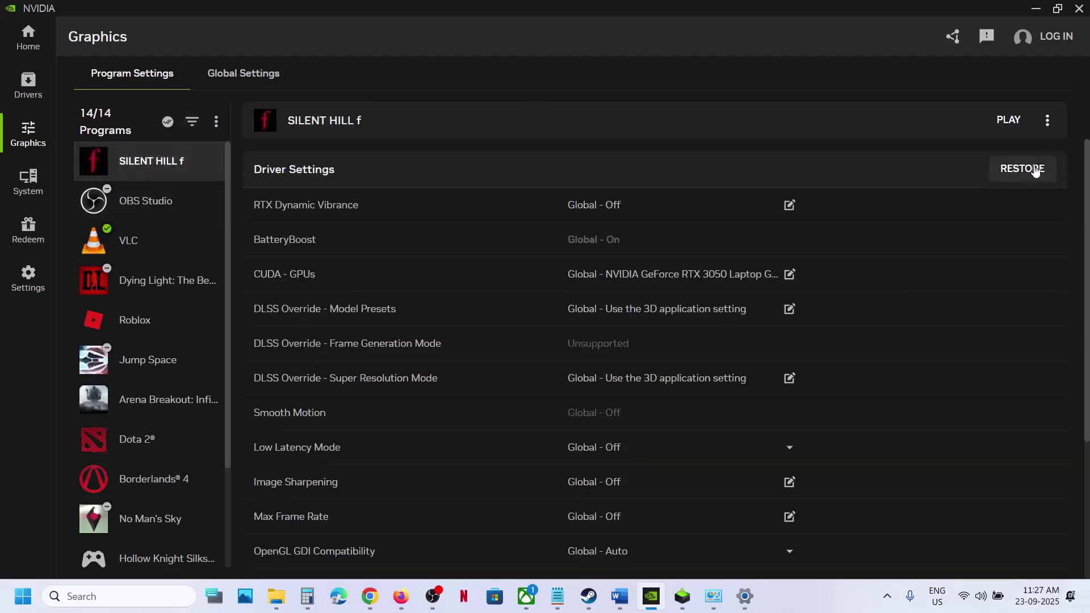
left_click(149, 210)
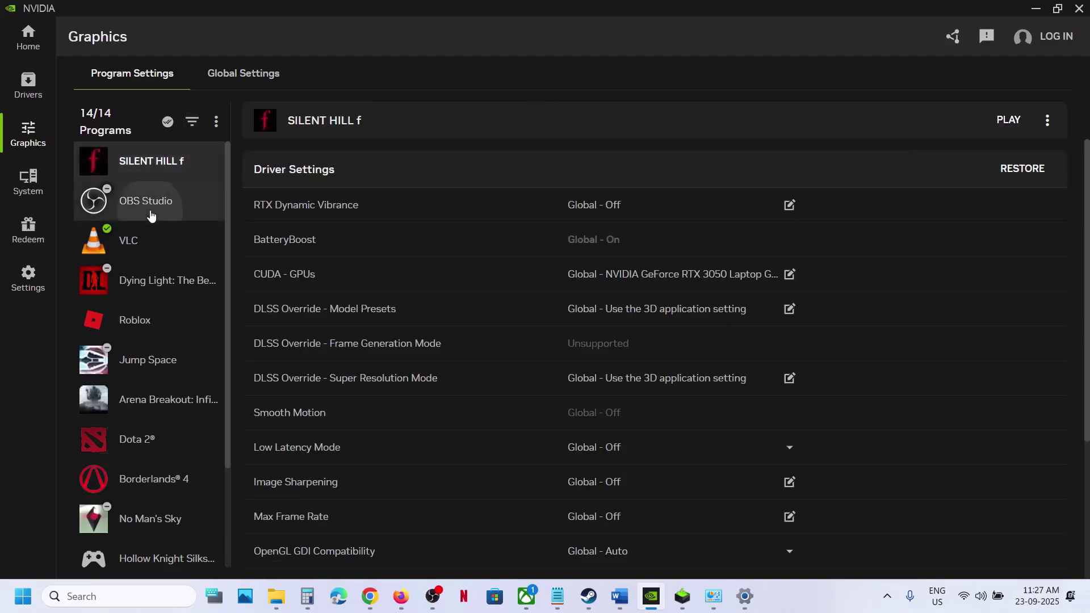
left_click(1006, 194)
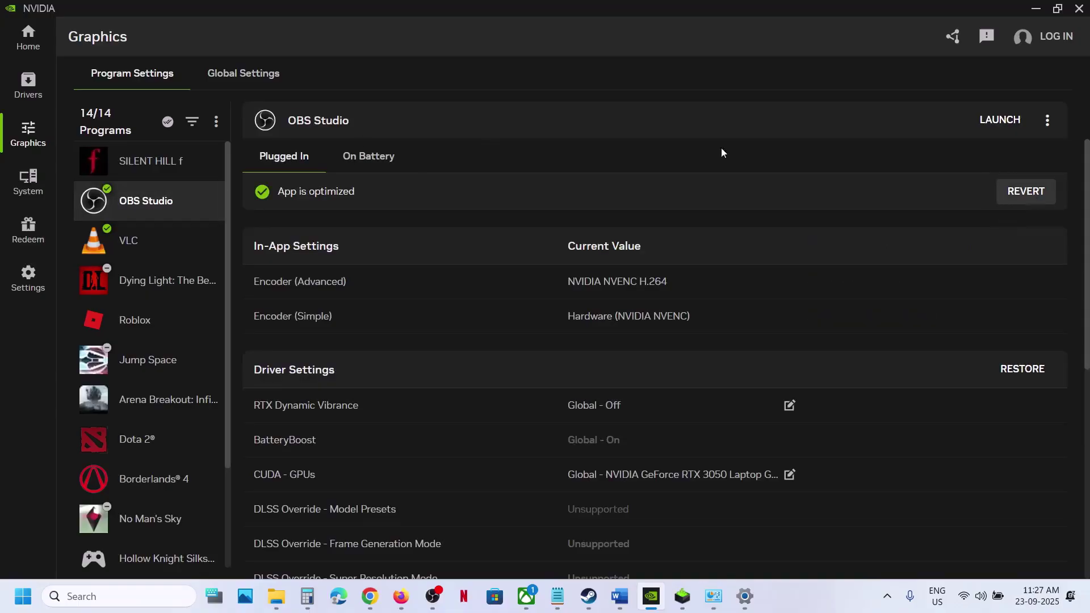
left_click(182, 165)
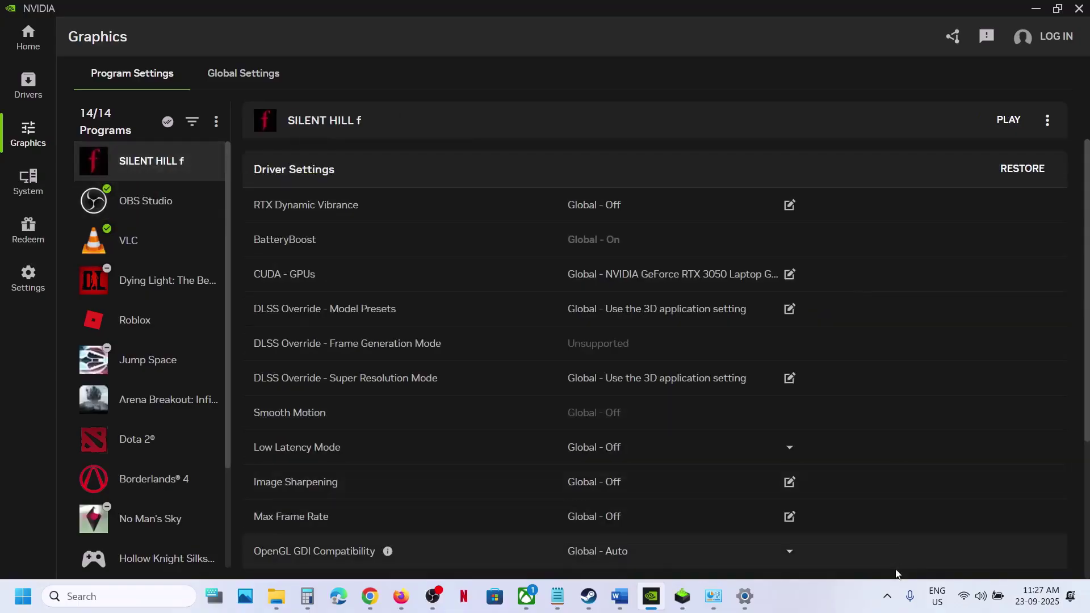
Step: Exit the NVIDIA App completely, including its background process, and continue to Step 12 in the Word notes
left_click(888, 596)
right_click(860, 525)
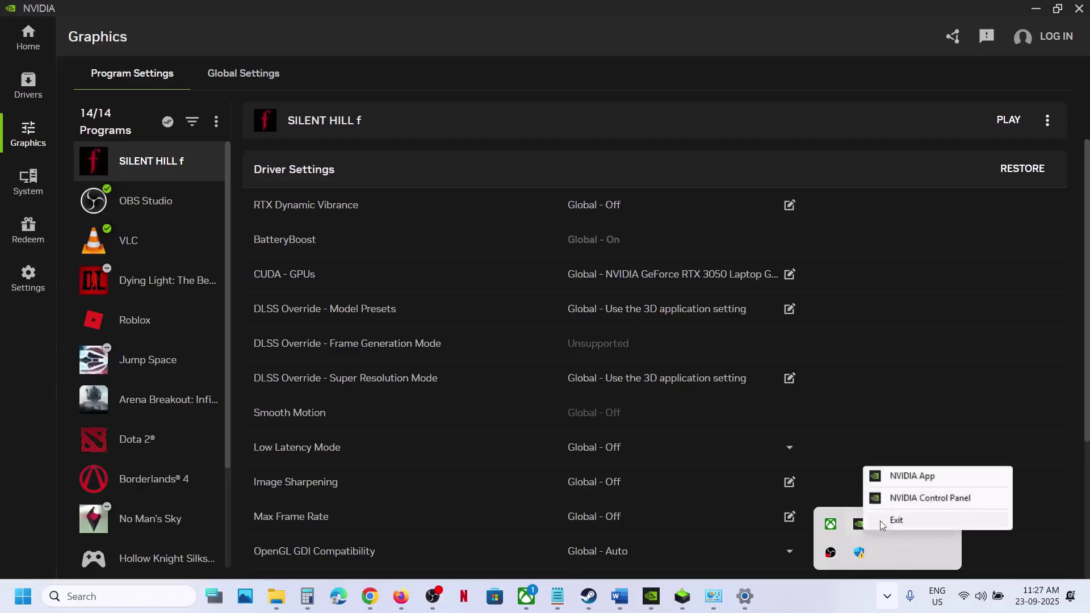
left_click(896, 520)
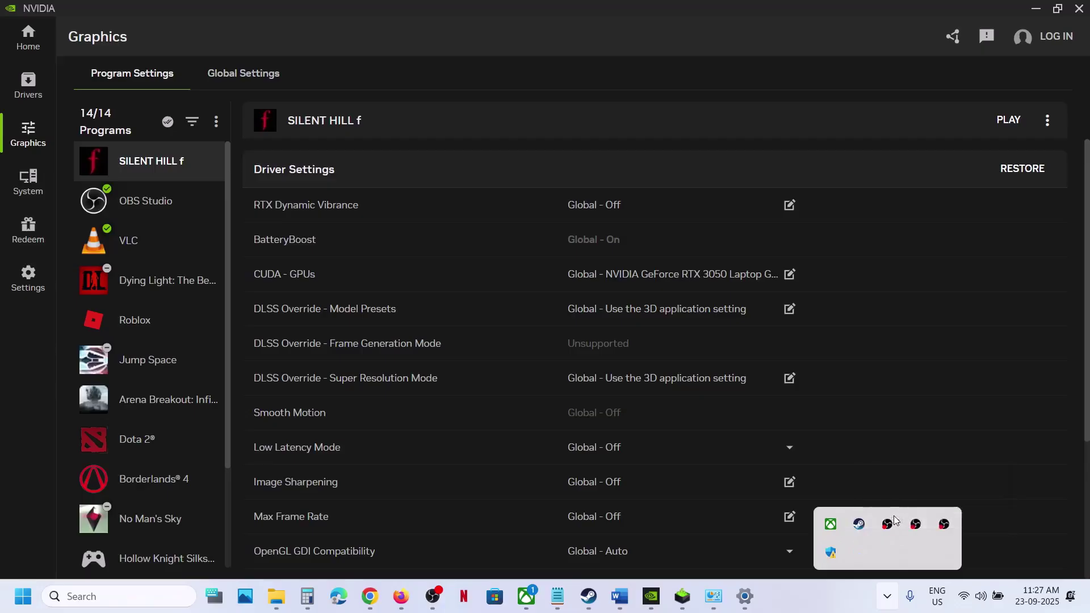
left_click(1081, 9)
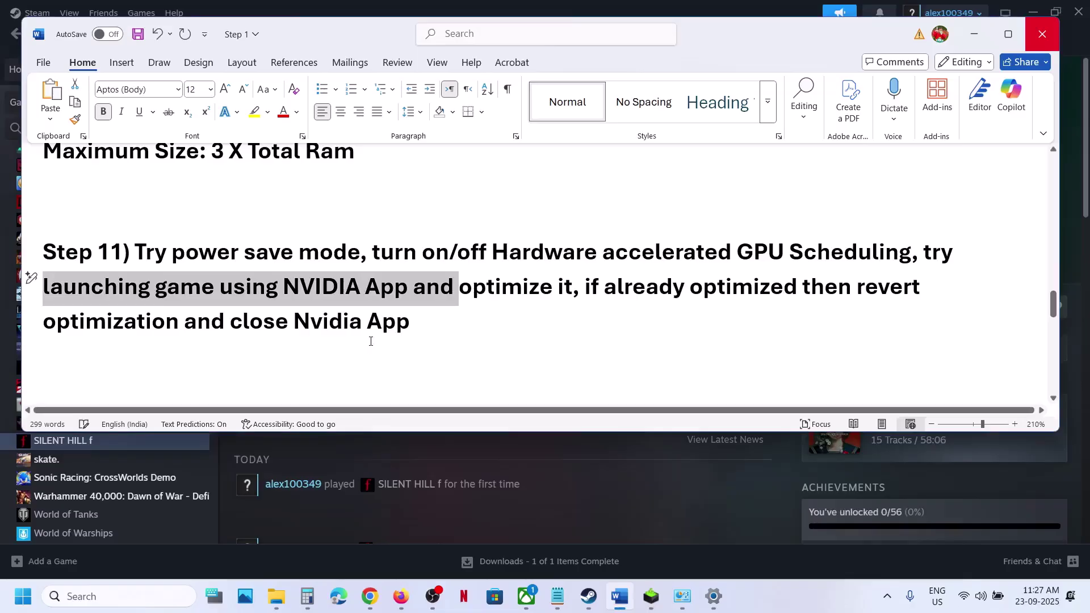
scroll(370, 341, "down", 5)
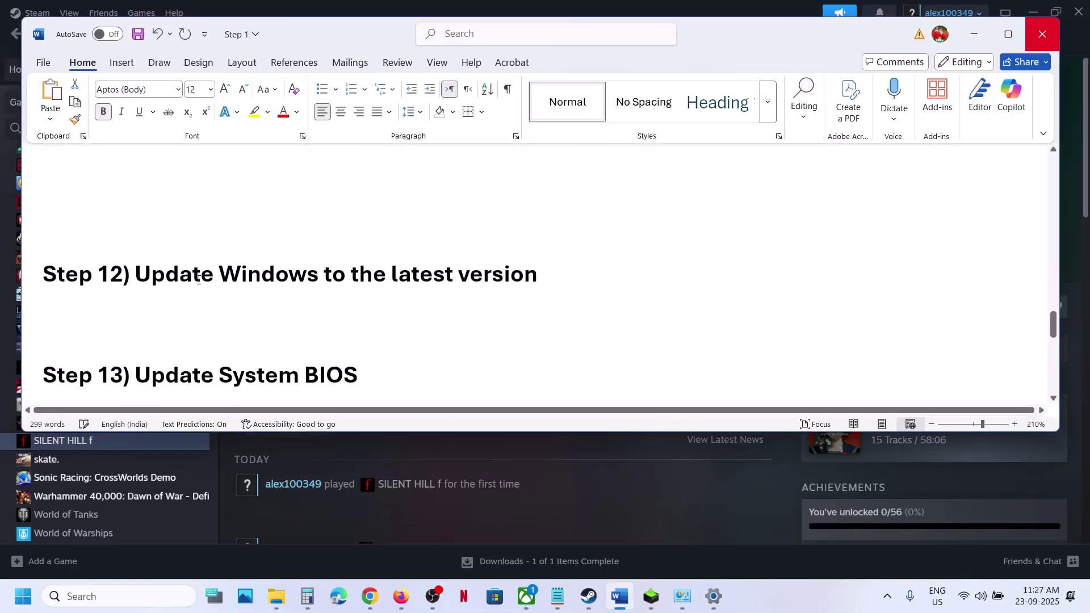
Step: Highlight Step 12 in the notes, check for Windows updates in Settings, and bring up the system's power options
left_click_drag(194, 275, 565, 244)
key("alt+Tab")
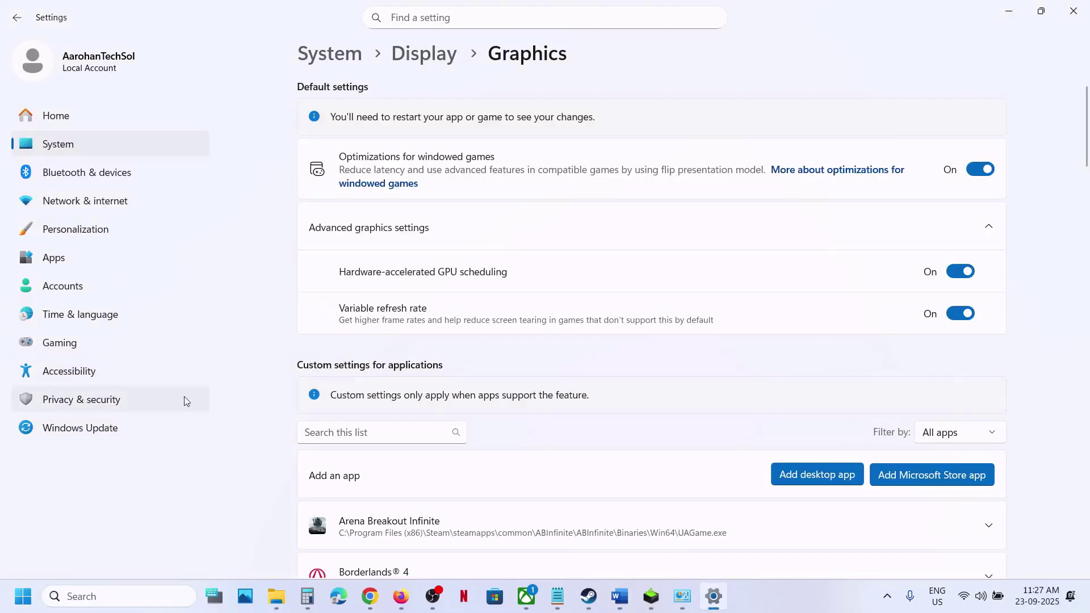
left_click(89, 427)
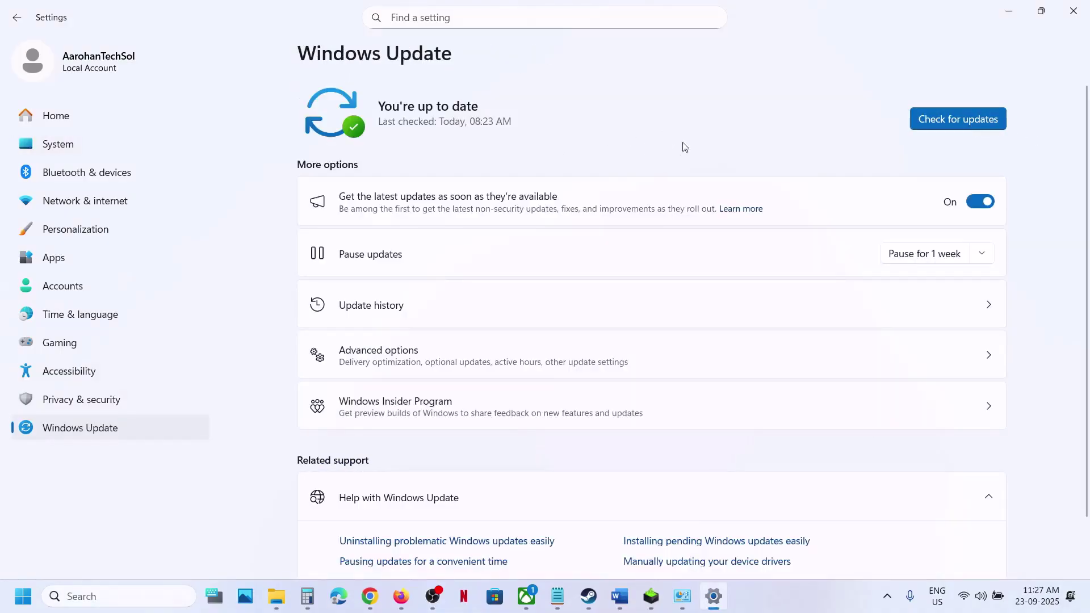
left_click(931, 121)
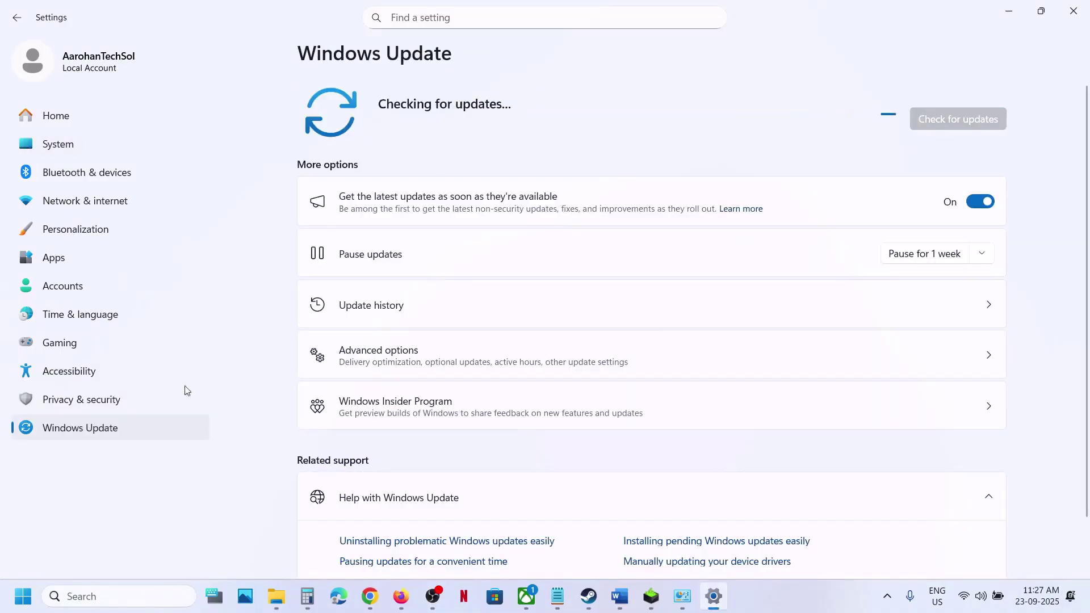
left_click(23, 596)
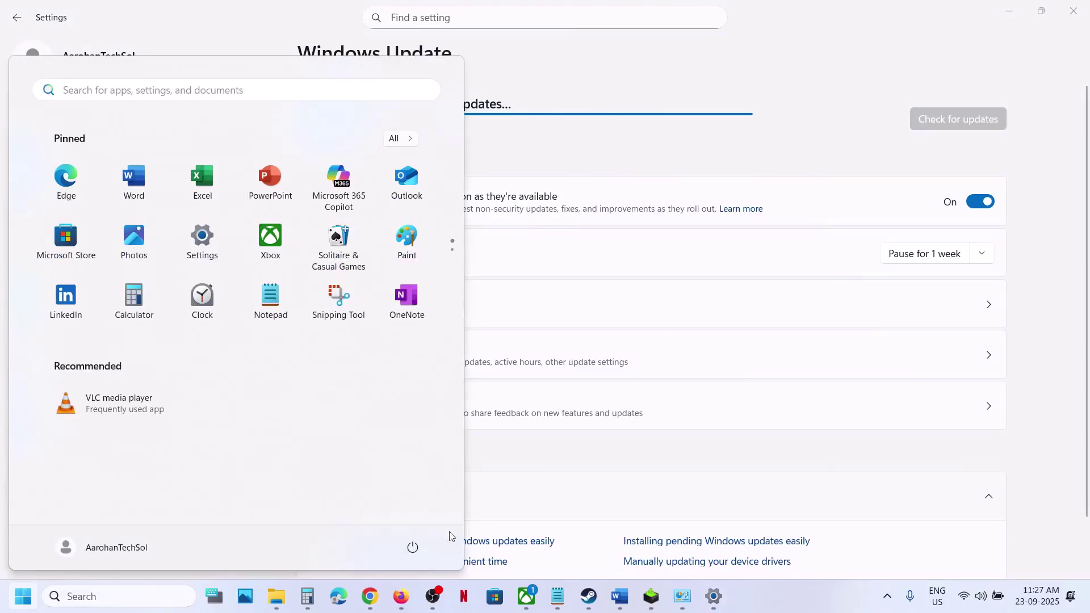
left_click(412, 549)
Step: Return to the Word notes, highlight "Update System BIOS" in Step 13, and check the laptop's battery charge
left_click(622, 596)
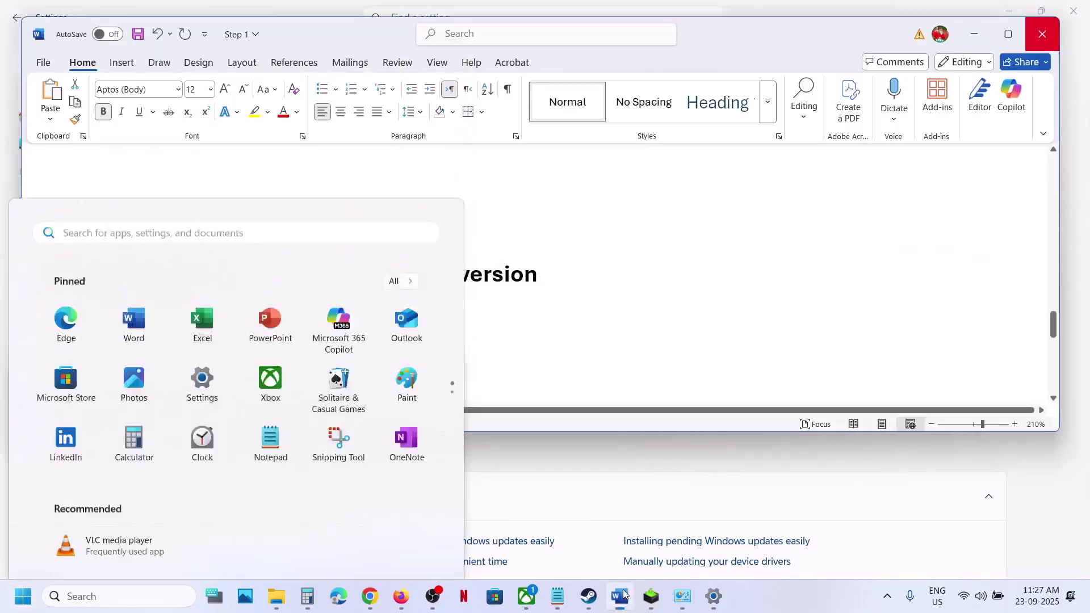
scroll(429, 297, "down", 2)
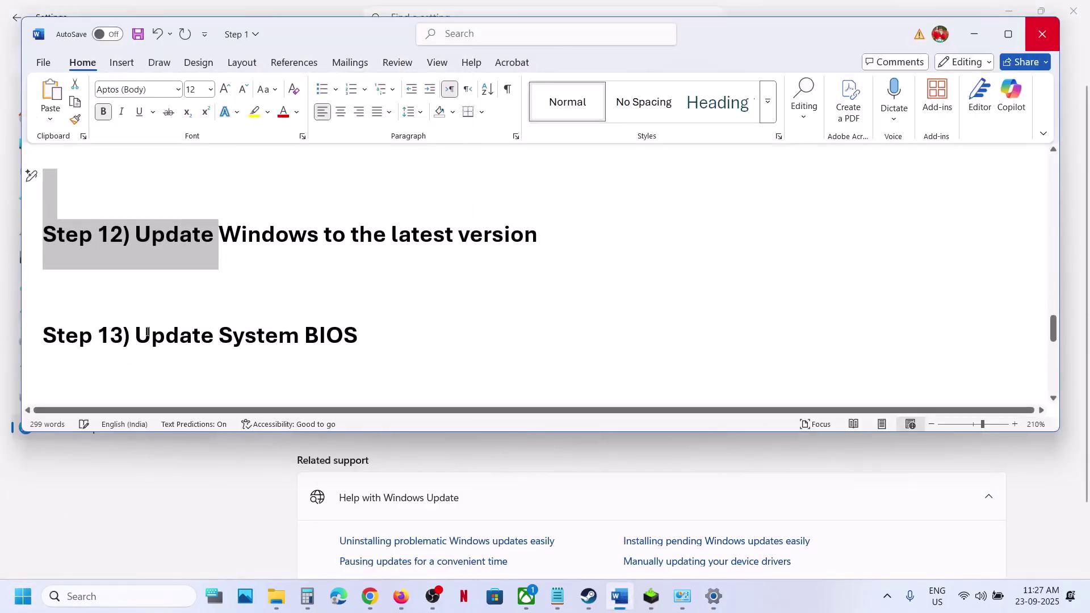
left_click_drag(147, 332, 406, 327)
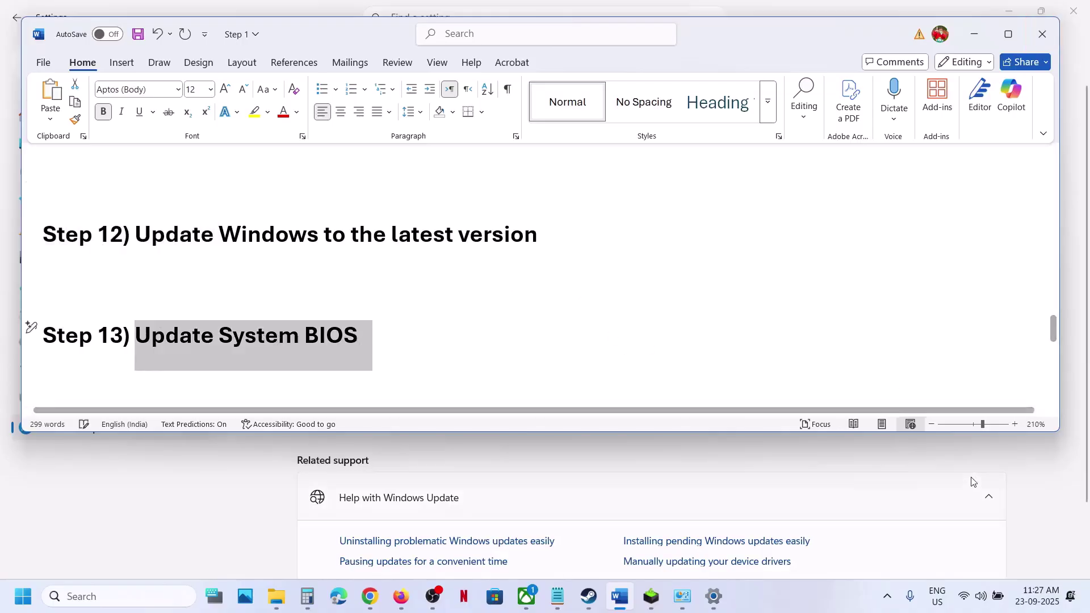
left_click(980, 597)
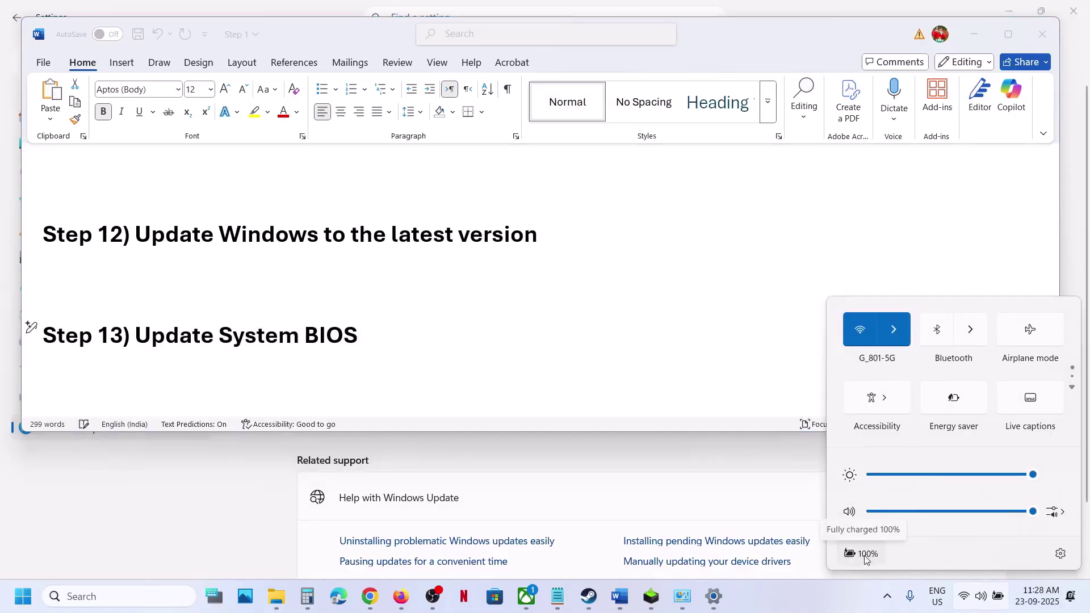
triple_click(337, 341)
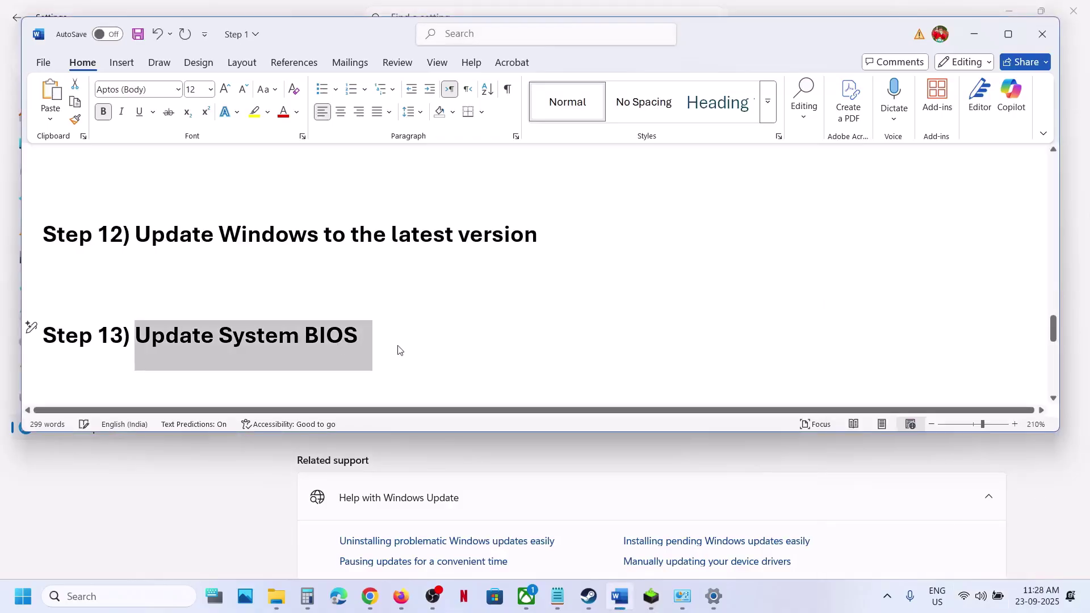
Step: Maximize the notes and highlight Step 14's advice on external devices, USB adapters, additional controllers and the Steam overlay
scroll(398, 350, "down", 5)
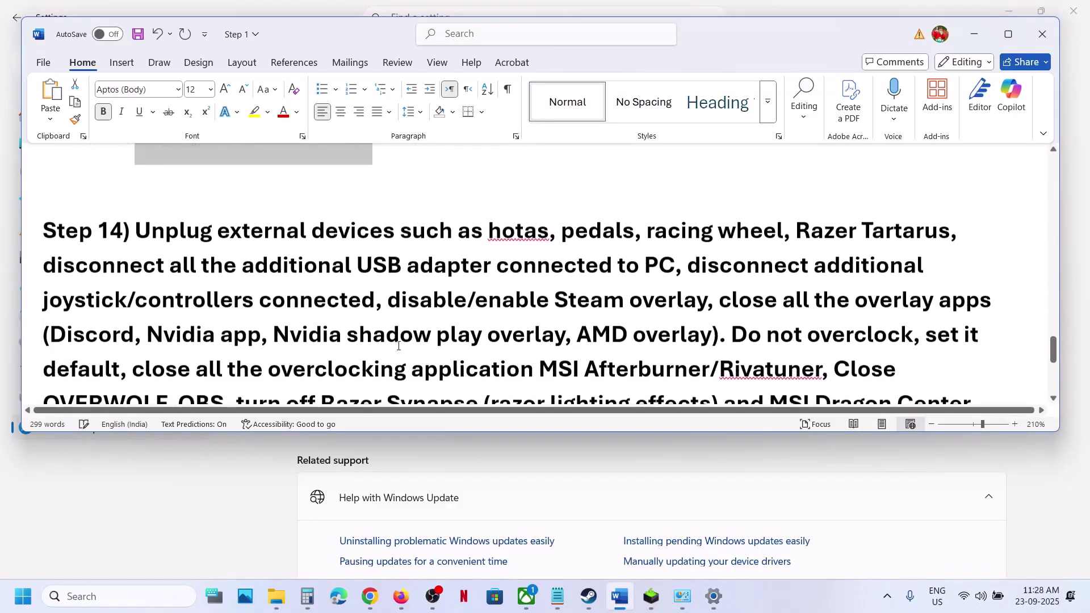
left_click(1008, 35)
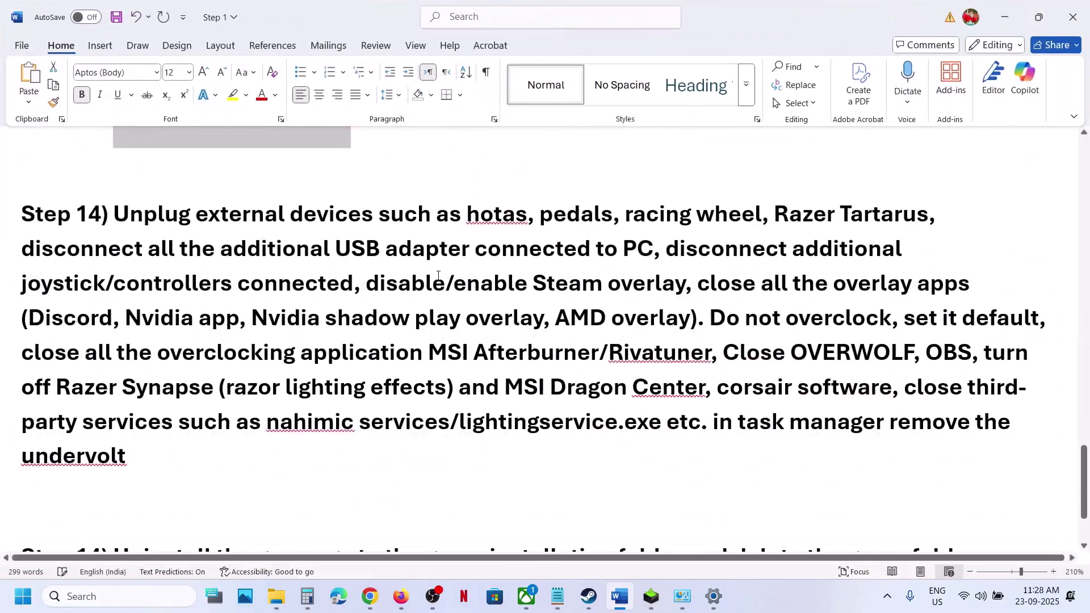
left_click_drag(182, 211, 599, 255)
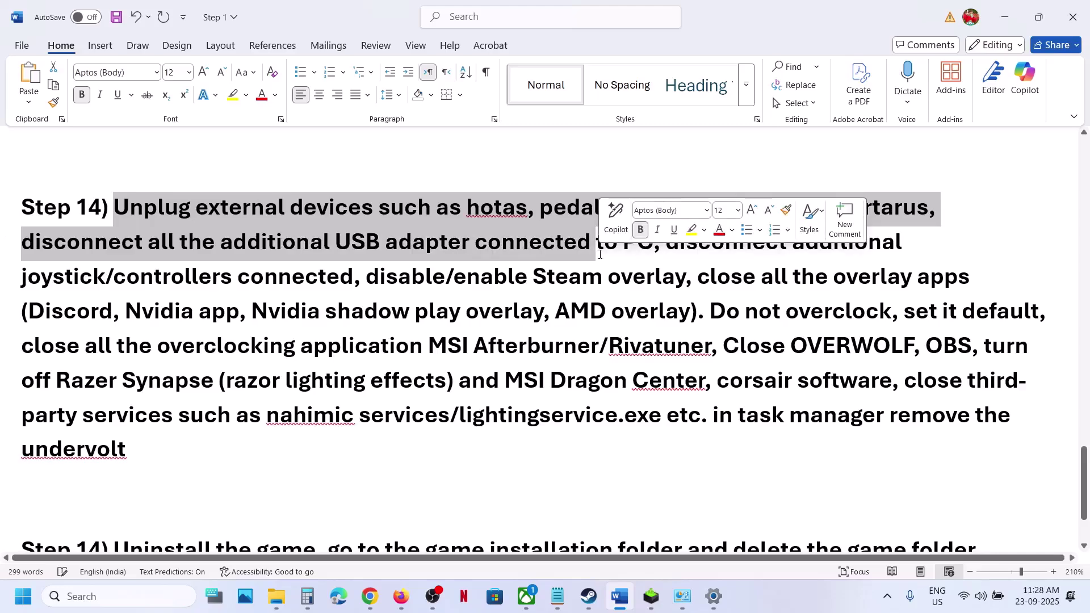
left_click_drag(667, 243, 353, 288)
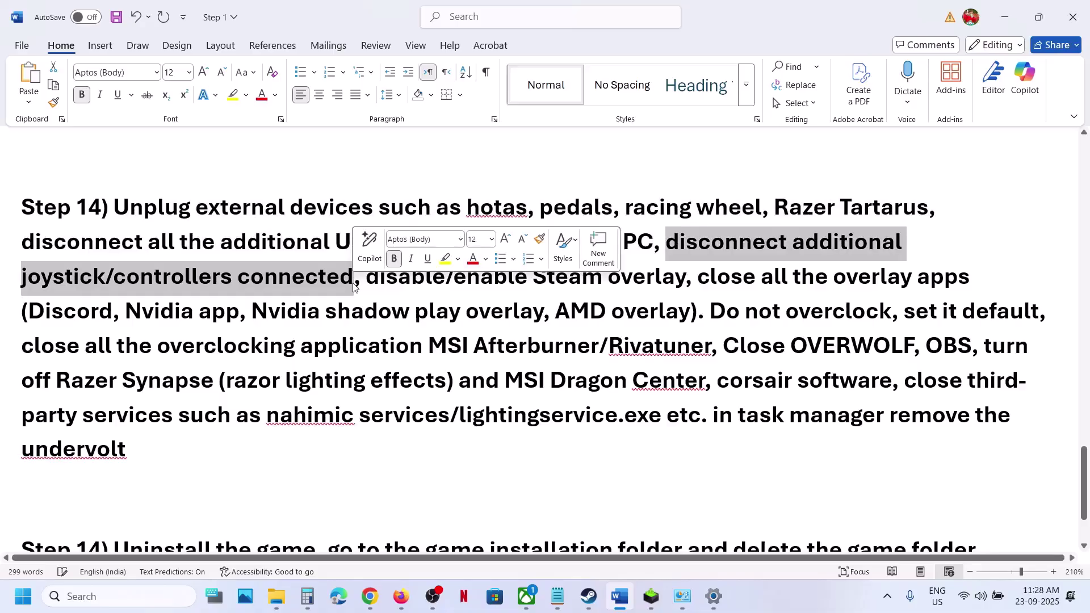
left_click_drag(366, 279, 685, 279)
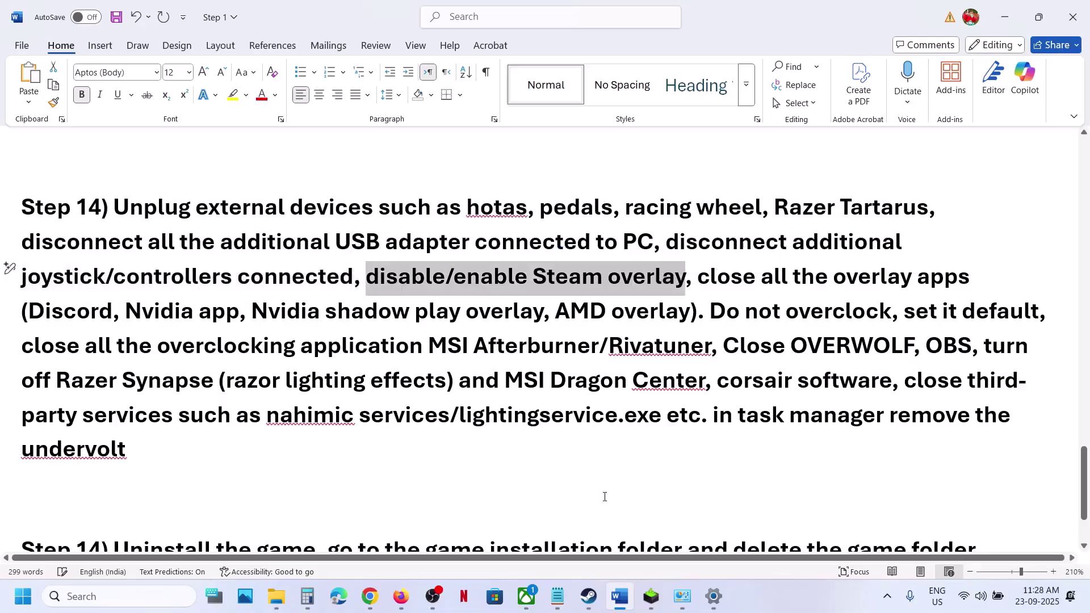
Step: Switch to Steam and disable the in-game Steam Overlay in SILENT HILL f's properties
left_click(591, 594)
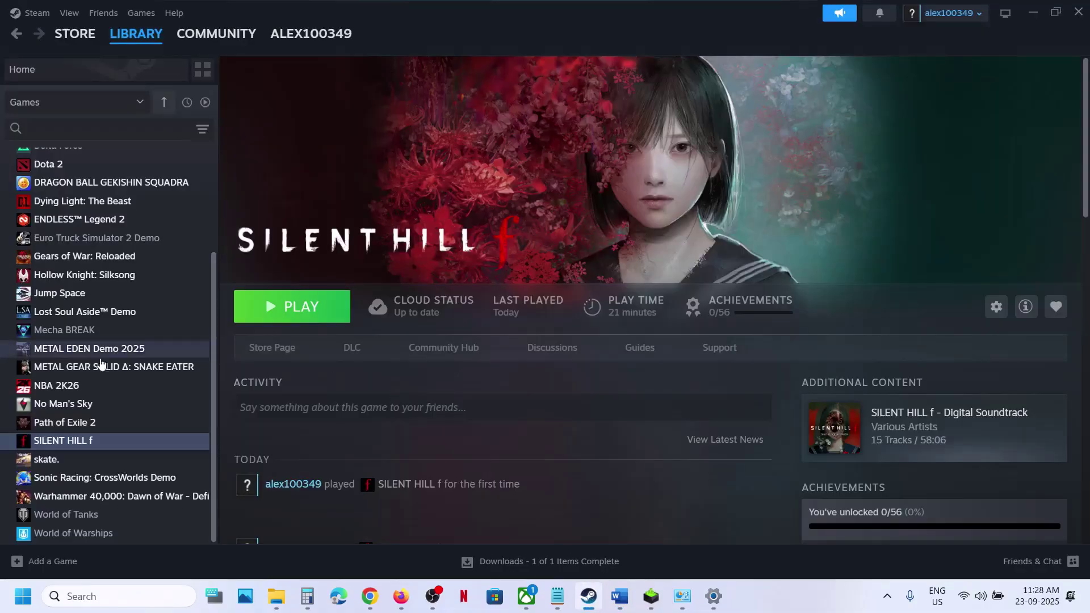
right_click(70, 444)
left_click(108, 553)
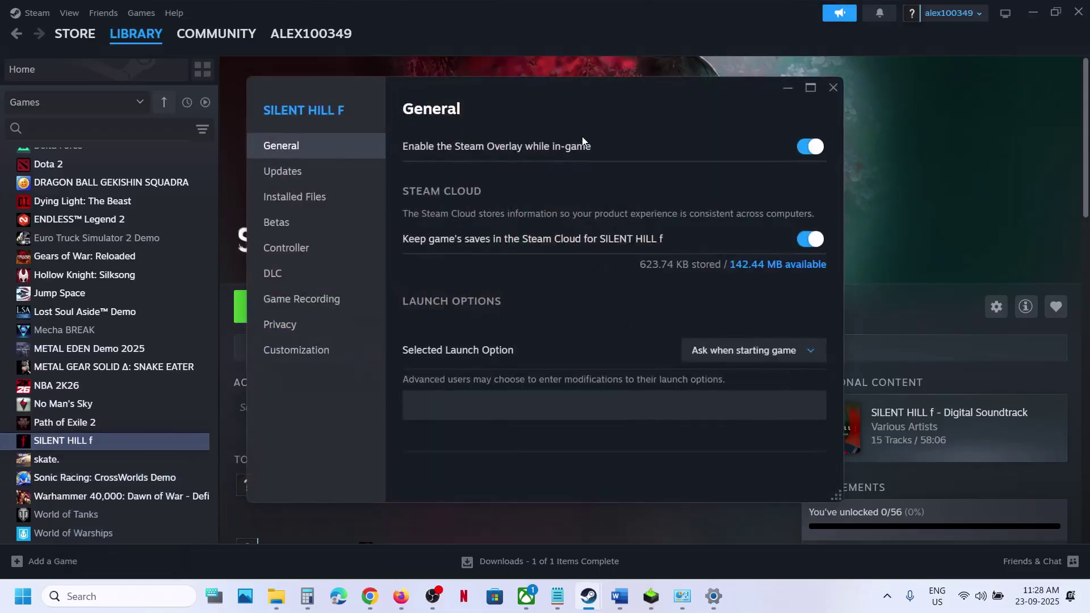
left_click(806, 143)
left_click(833, 88)
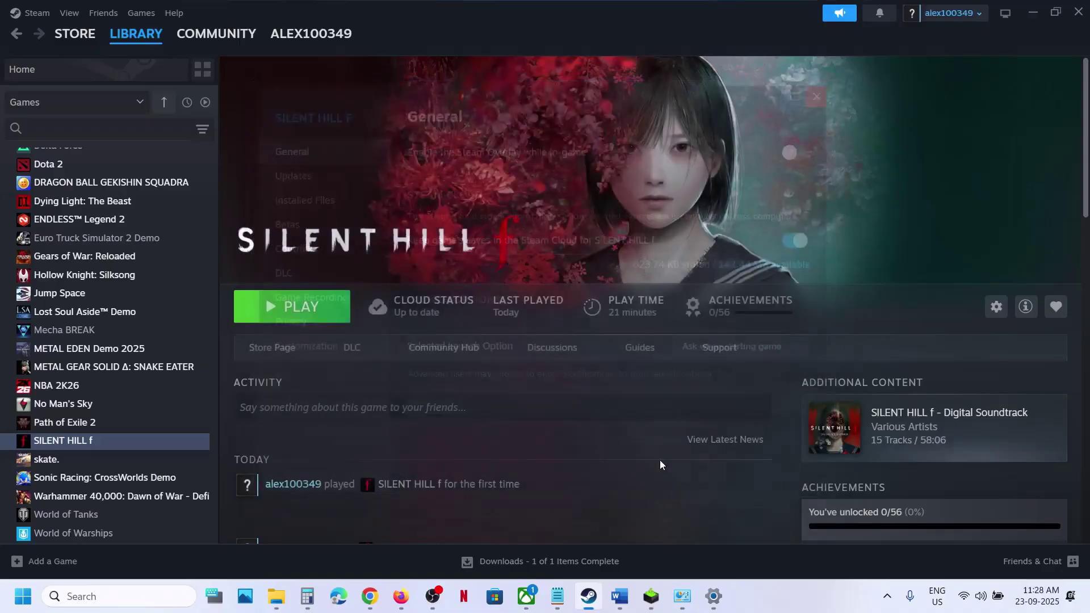
Step: Return to the Word notes and highlight "Discord" and "Nvidia app" among the overlay apps in Step 14
left_click(623, 605)
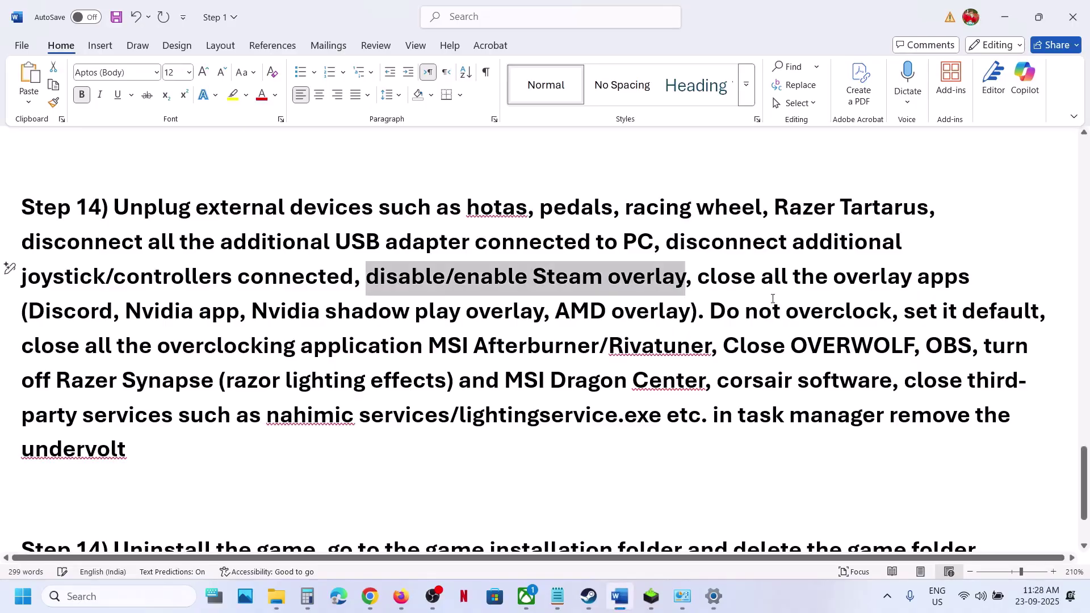
double_click(77, 312)
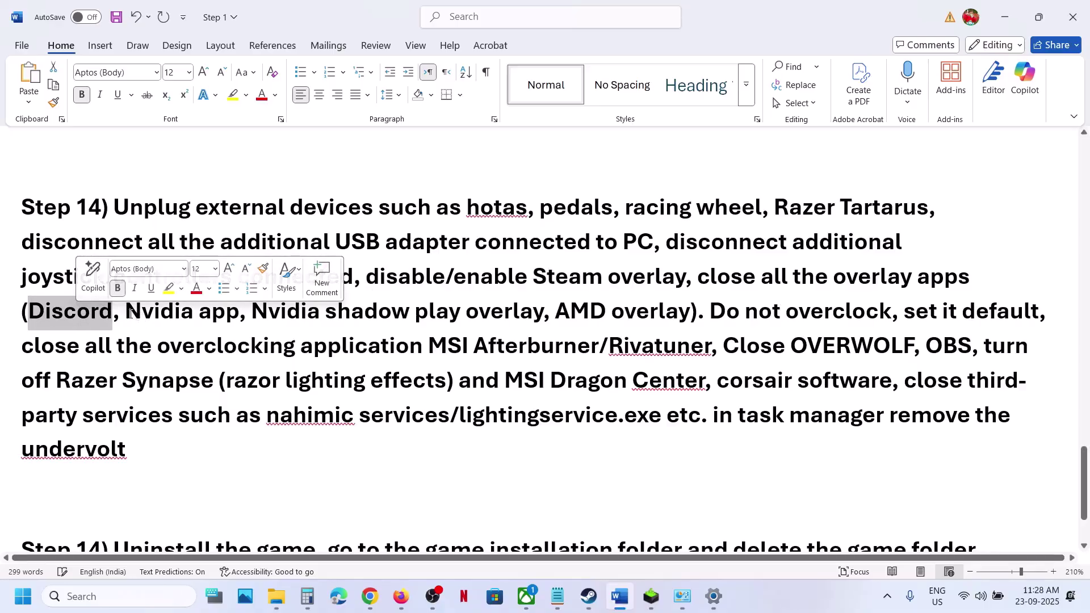
left_click_drag(130, 314, 239, 312)
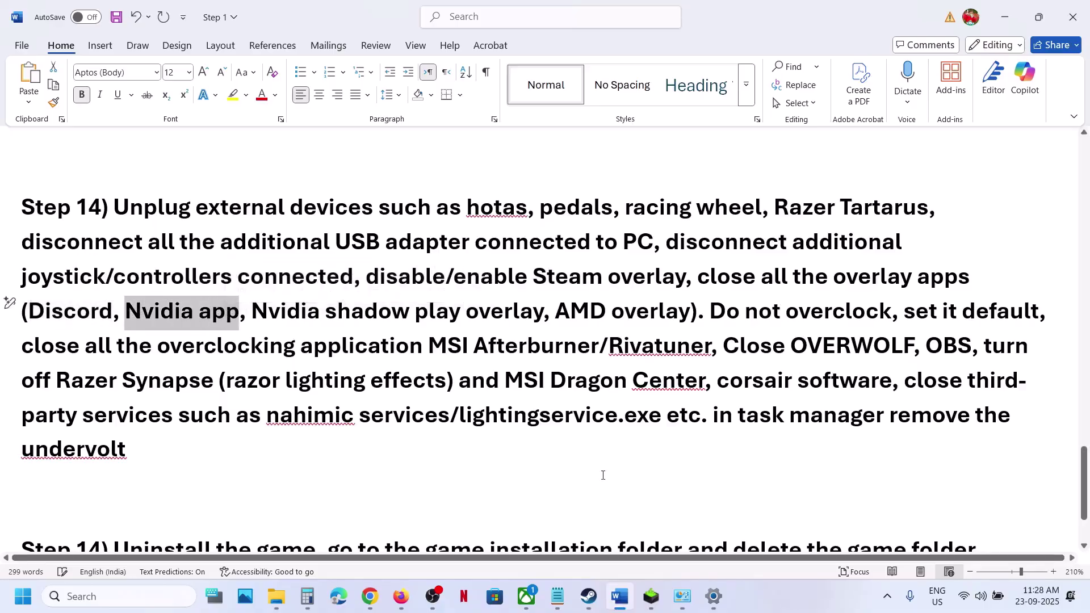
Step: Launch the NVIDIA App through Windows search, view its NVIDIA overlay setting, and close the app
left_click(121, 595)
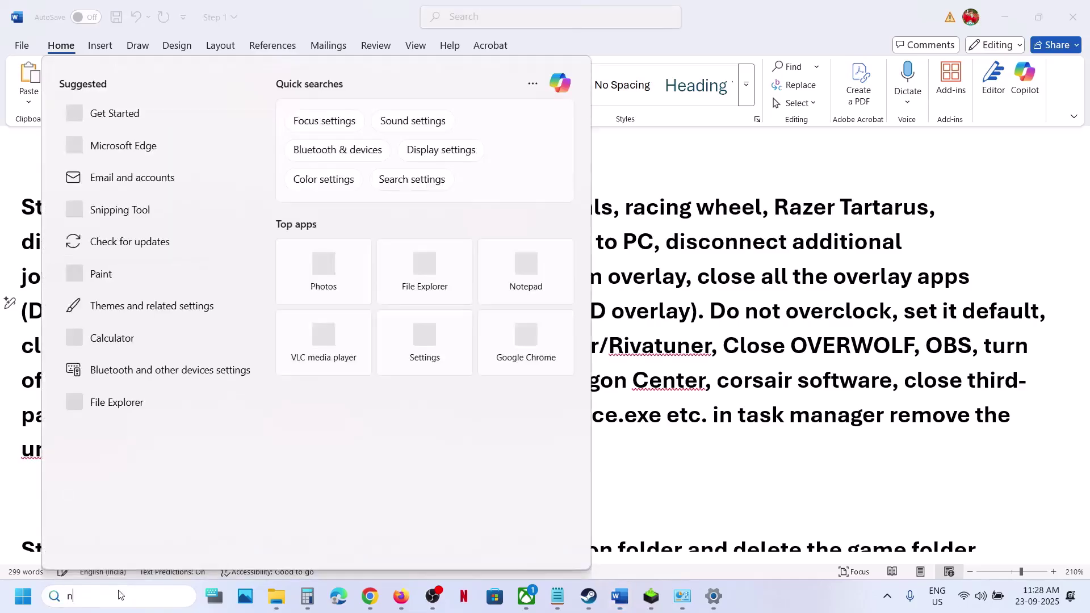
type("nvi")
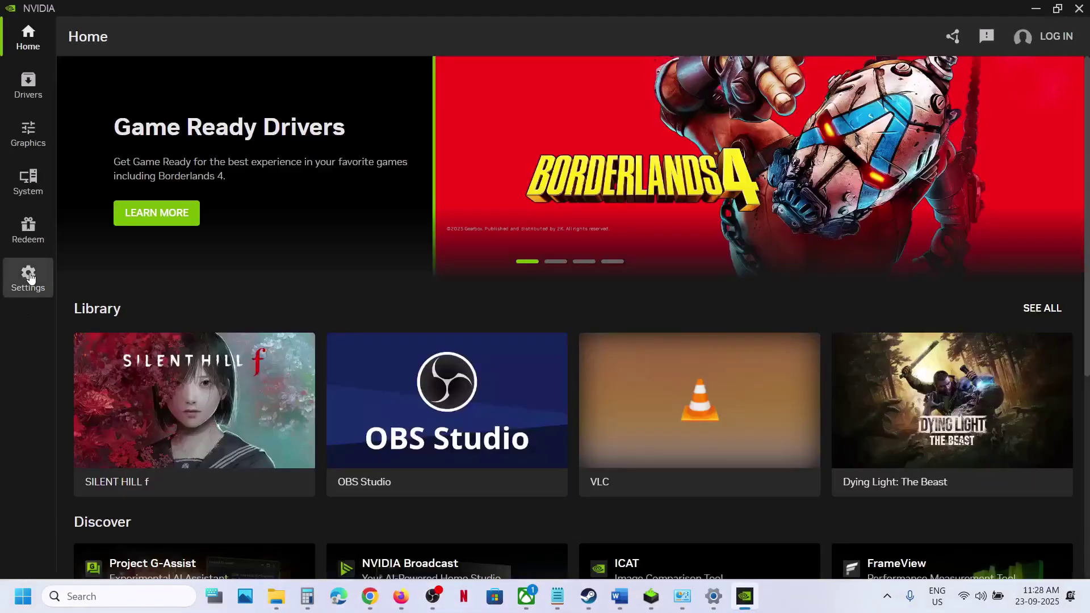
left_click(27, 276)
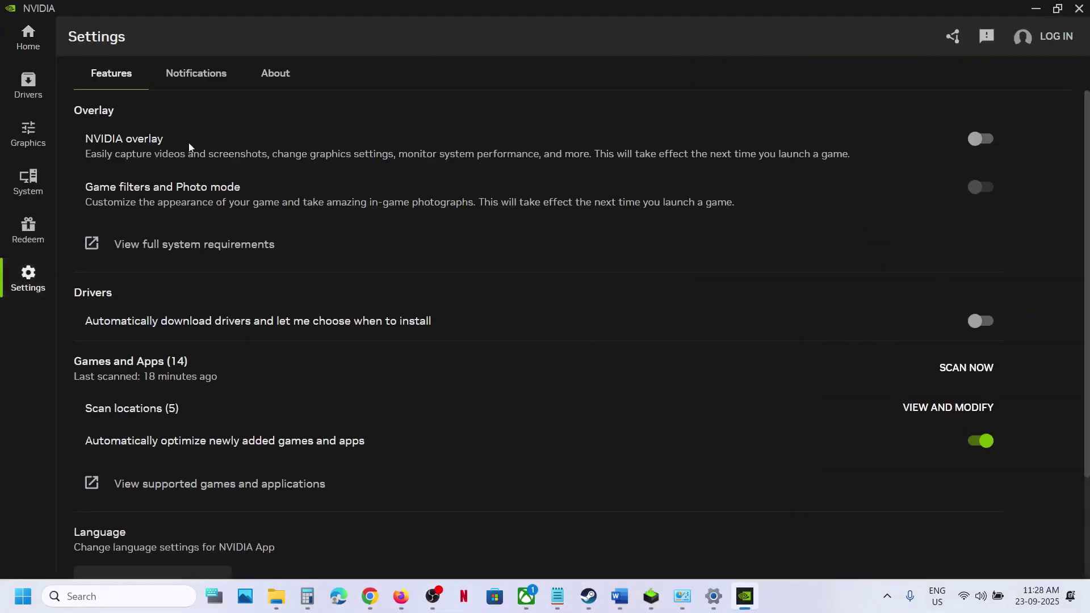
left_click(1079, 8)
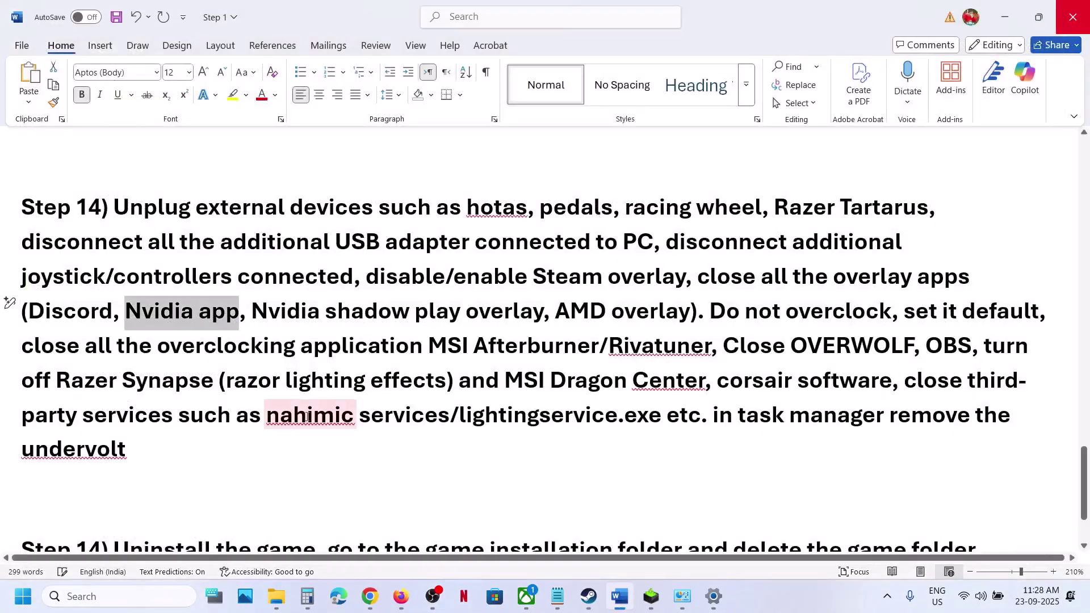